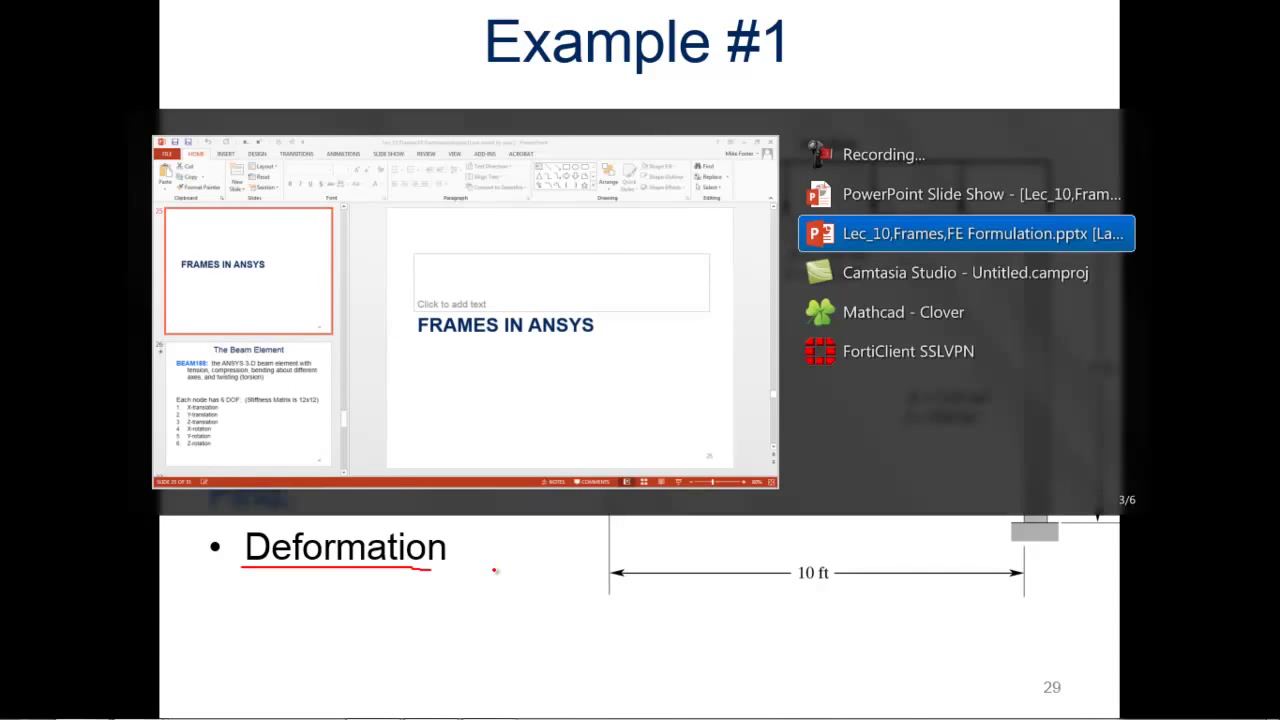
# Find Mechanical APDL 15.0 in the Start menu by searching 'ap' and launch it
pyautogui.hotkey('alt', 'Tab')
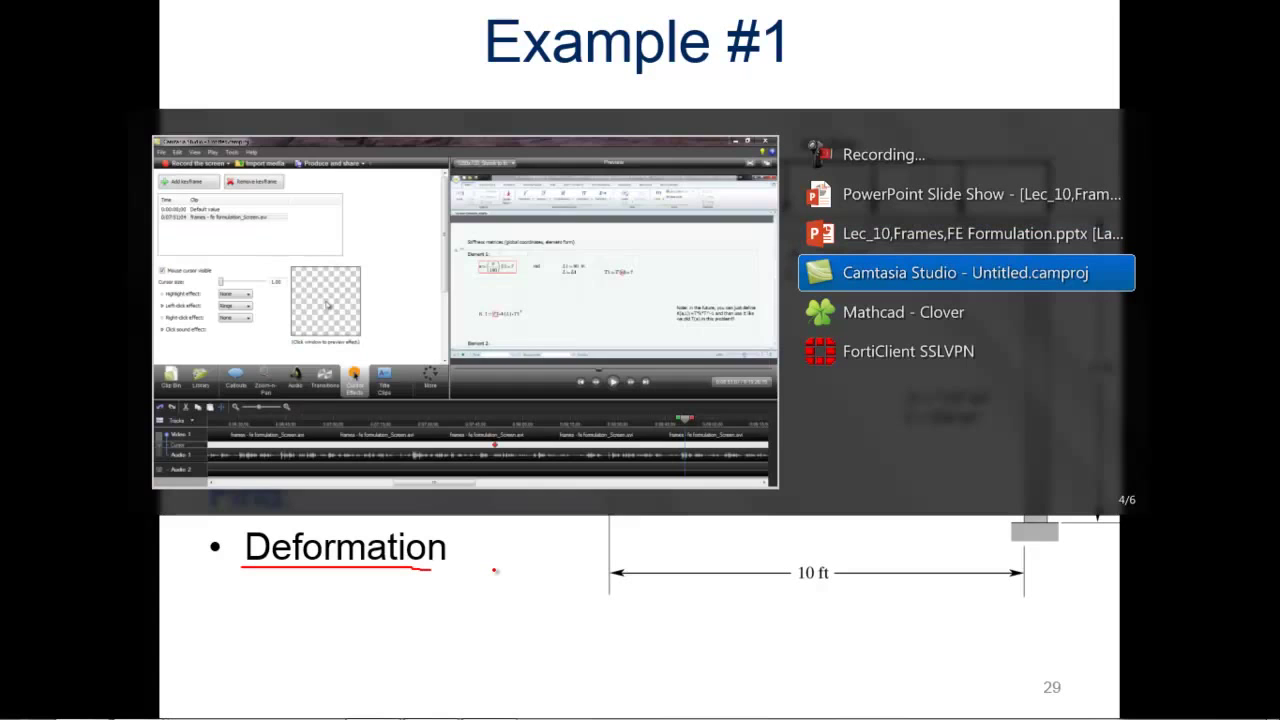
pyautogui.hotkey('alt', 'Tab')
pyautogui.hotkey('alt', 'Tab')
pyautogui.hotkey('alt', 'Tab')
pyautogui.hotkey('alt', 'Tab')
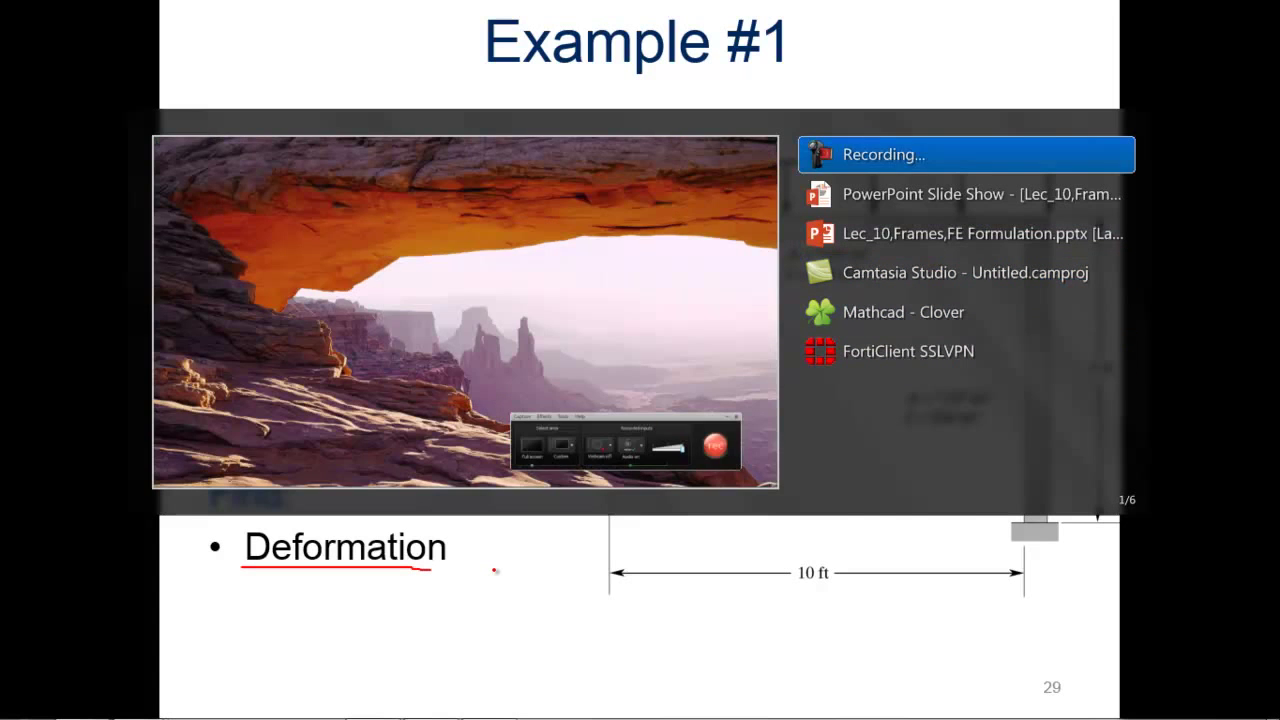
pyautogui.press('super')
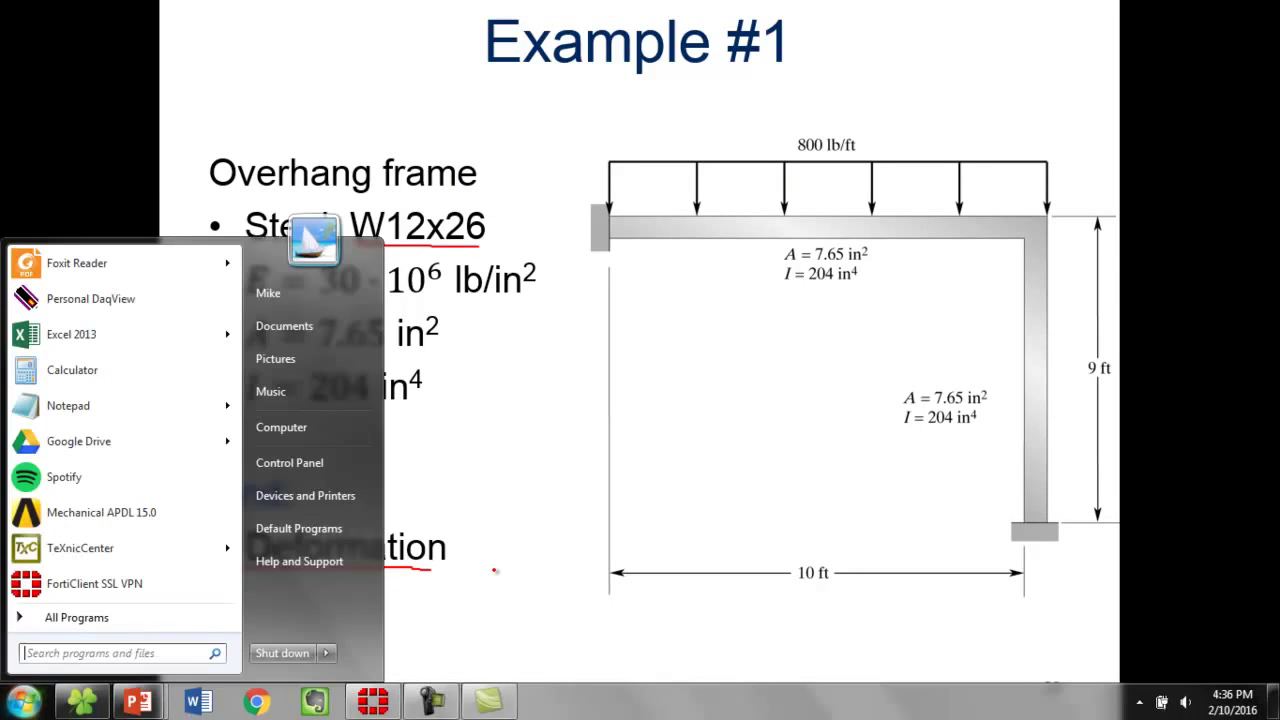
pyautogui.write('ap')
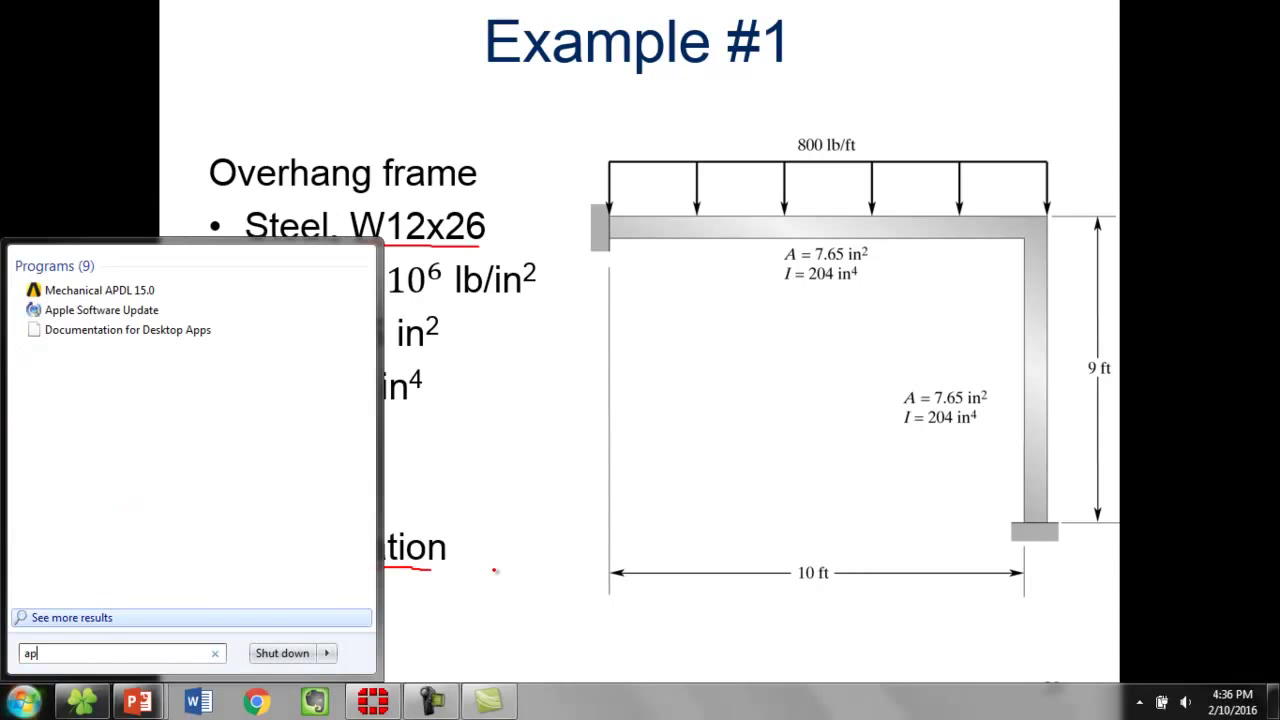
pyautogui.press('Down')
pyautogui.press('Down')
pyautogui.press('Return')
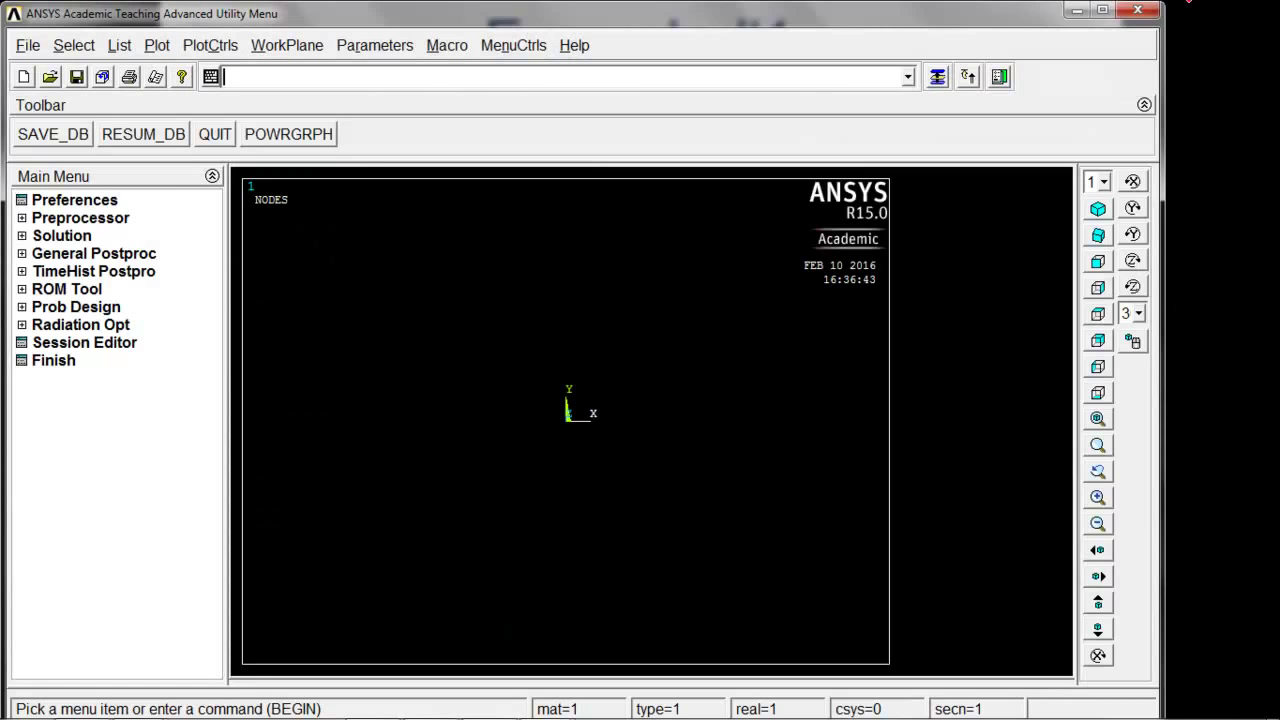
# Maximize the ANSYS window and change the analysis title to Frame2D
pyautogui.click(1102, 10)
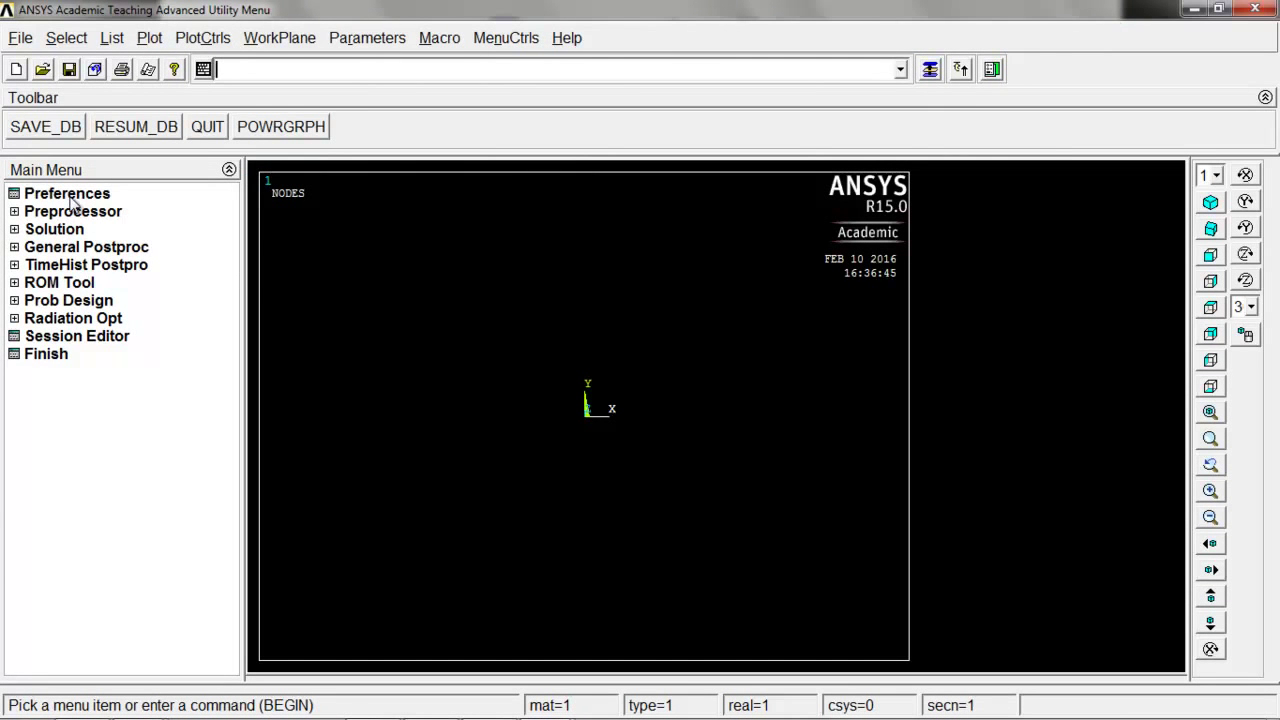
pyautogui.click(27, 42)
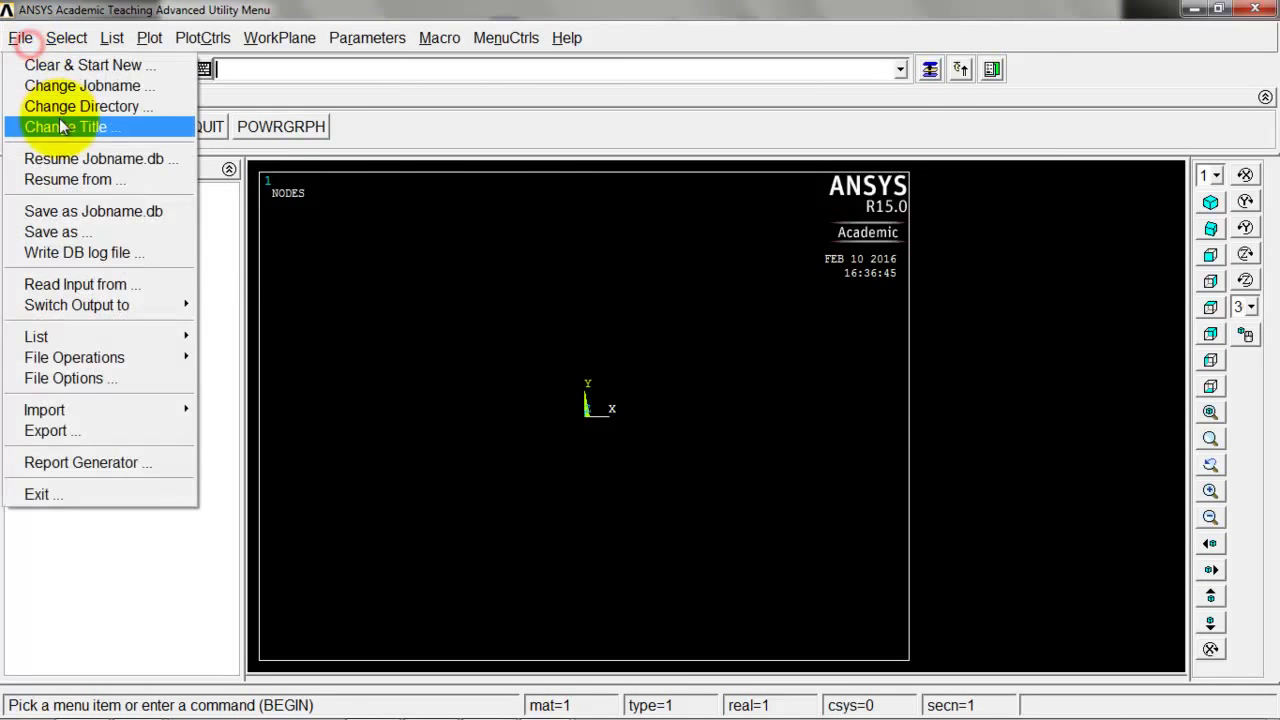
pyautogui.click(60, 125)
pyautogui.write('Frame2D')
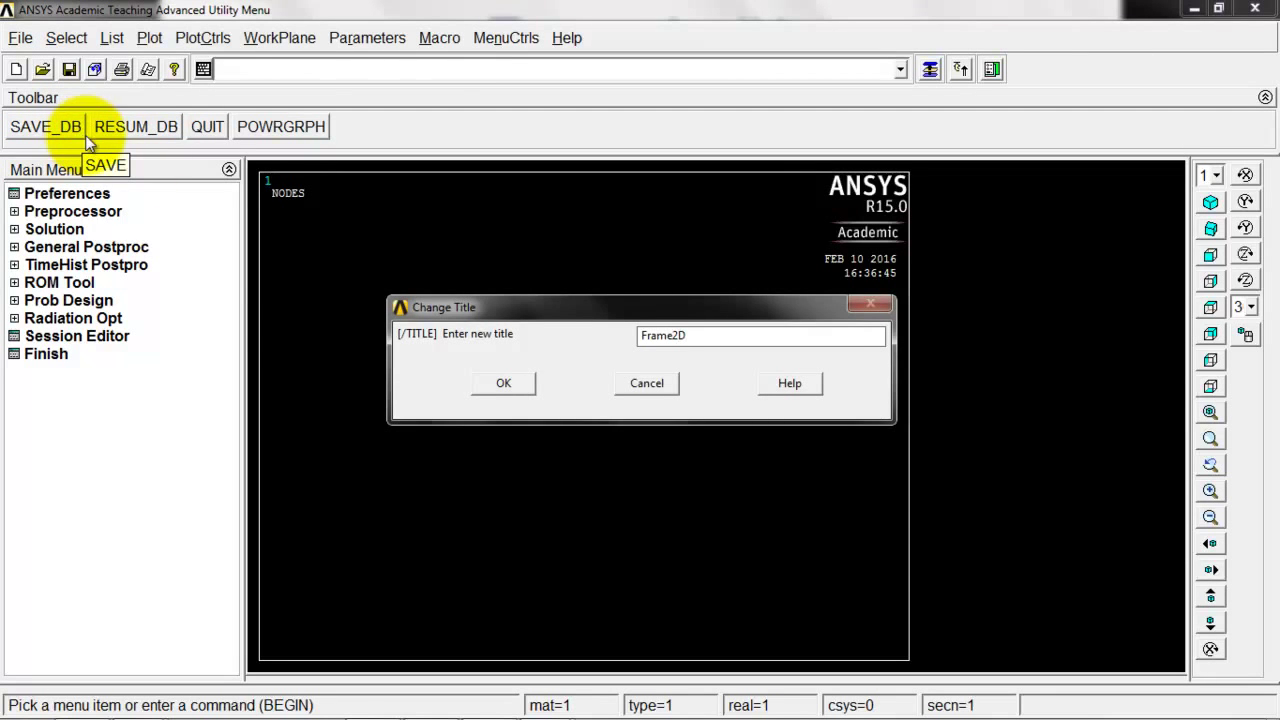
pyautogui.click(500, 383)
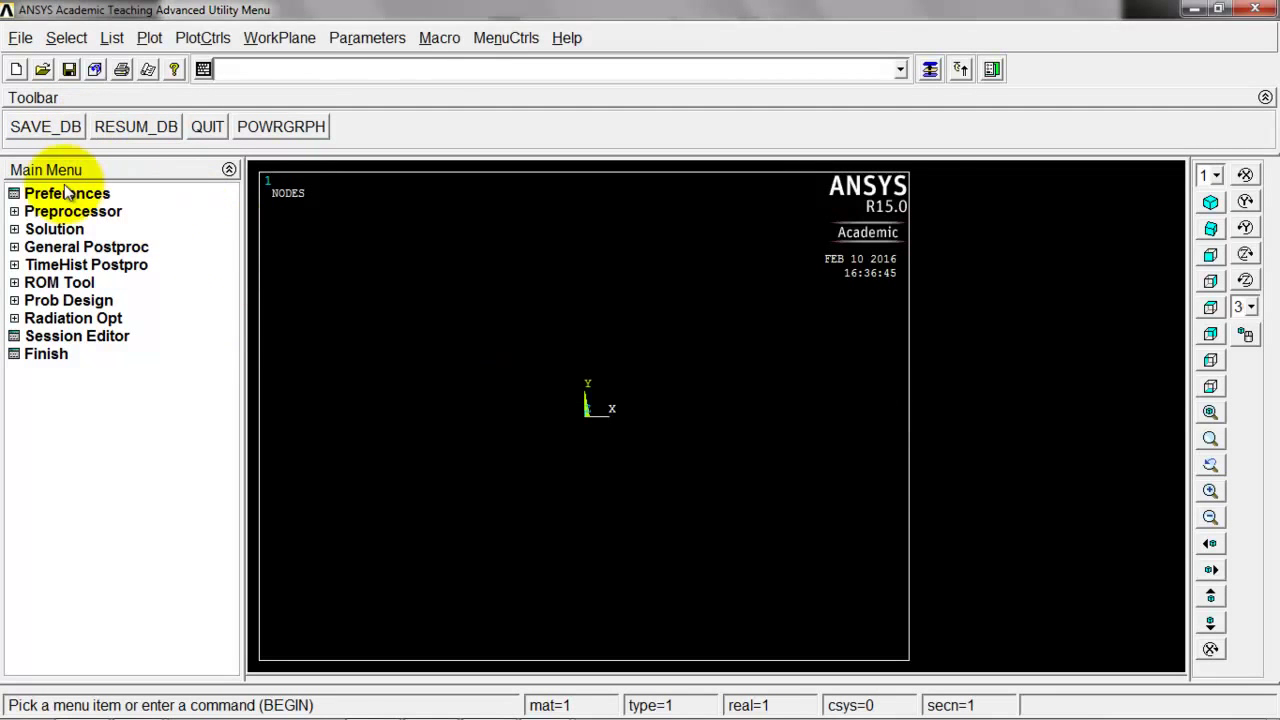
# Restrict the GUI filtering preferences to Structural only
pyautogui.click(60, 193)
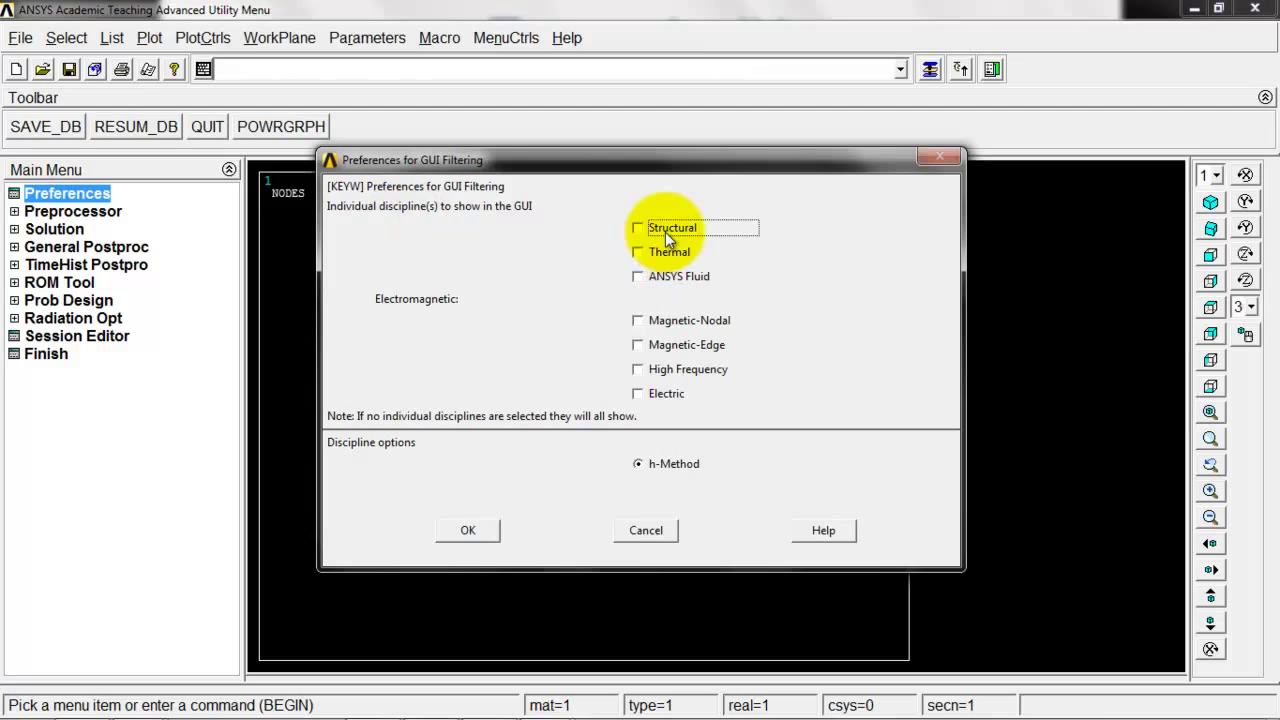
pyautogui.click(638, 228)
pyautogui.click(470, 530)
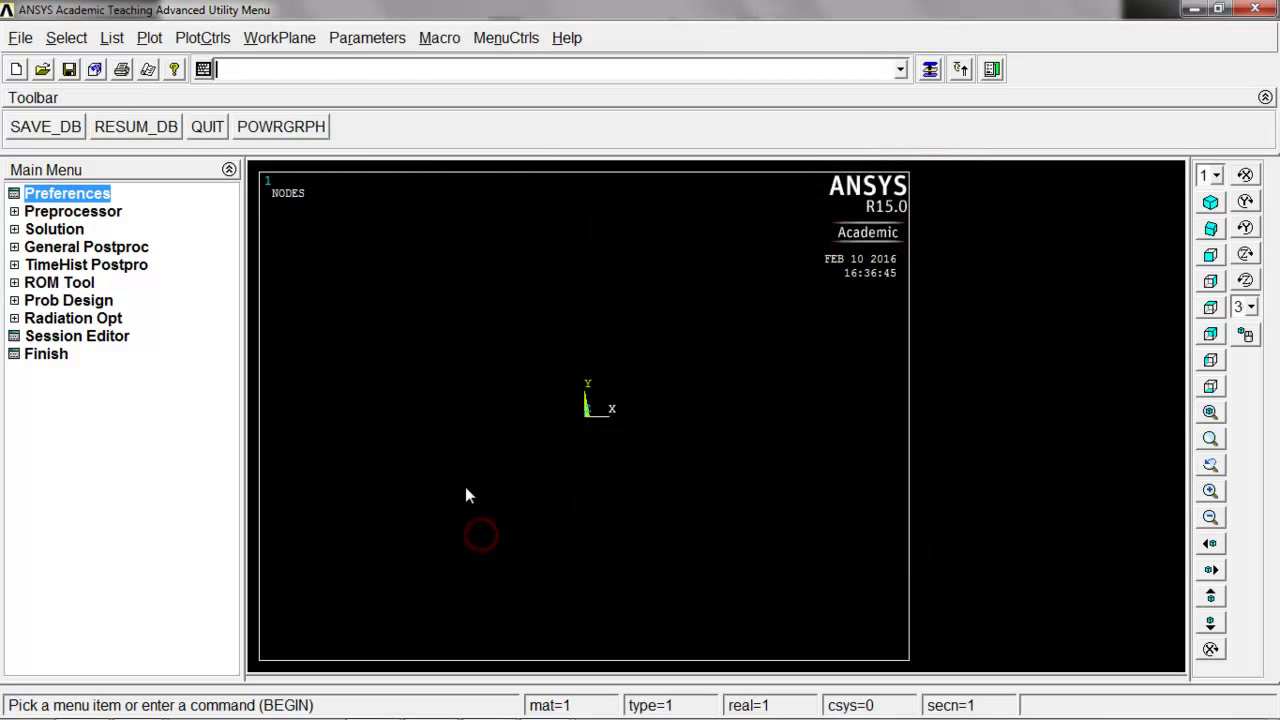
# Add the 2-node BEAM188 beam as element type 1
pyautogui.click(62, 214)
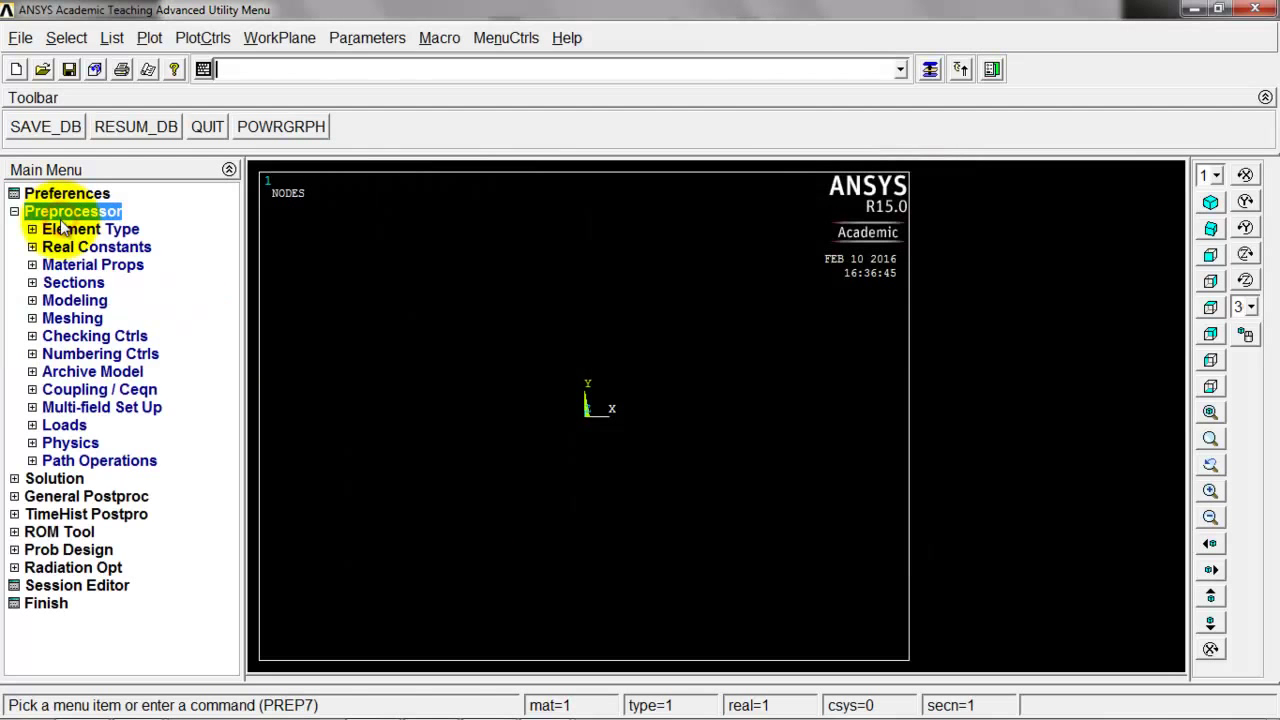
pyautogui.click(70, 229)
pyautogui.click(94, 246)
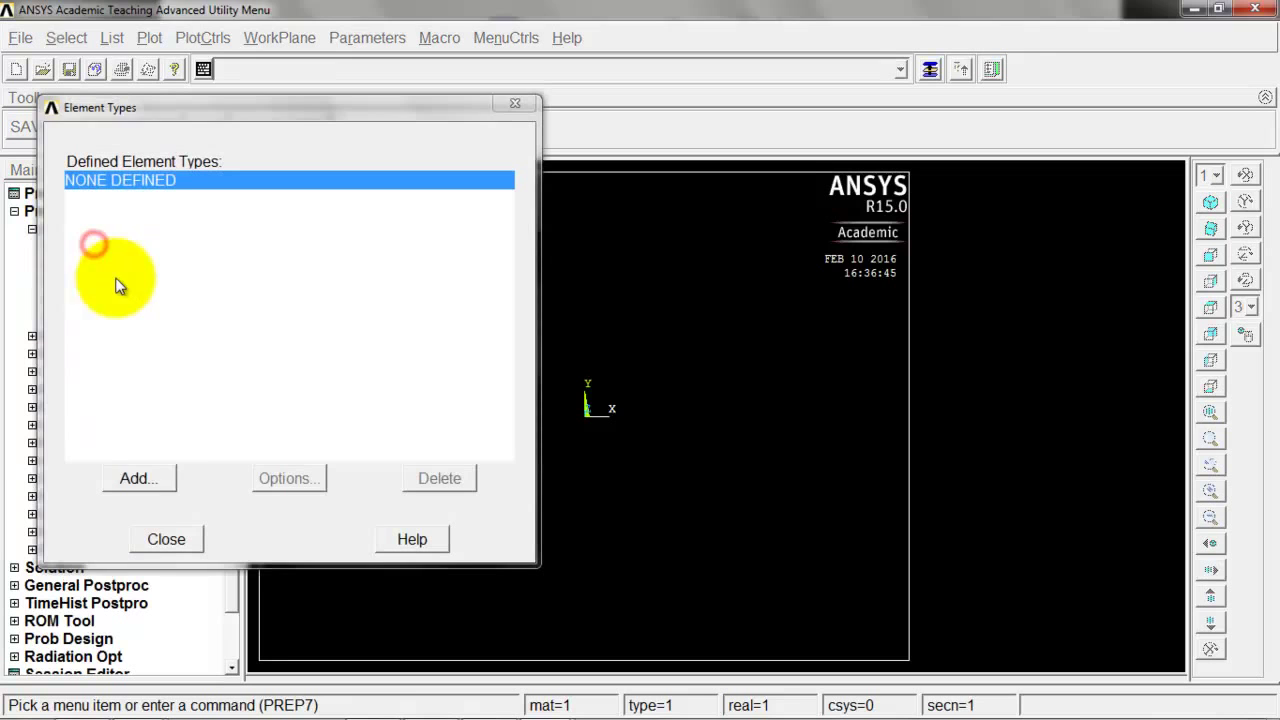
pyautogui.click(158, 479)
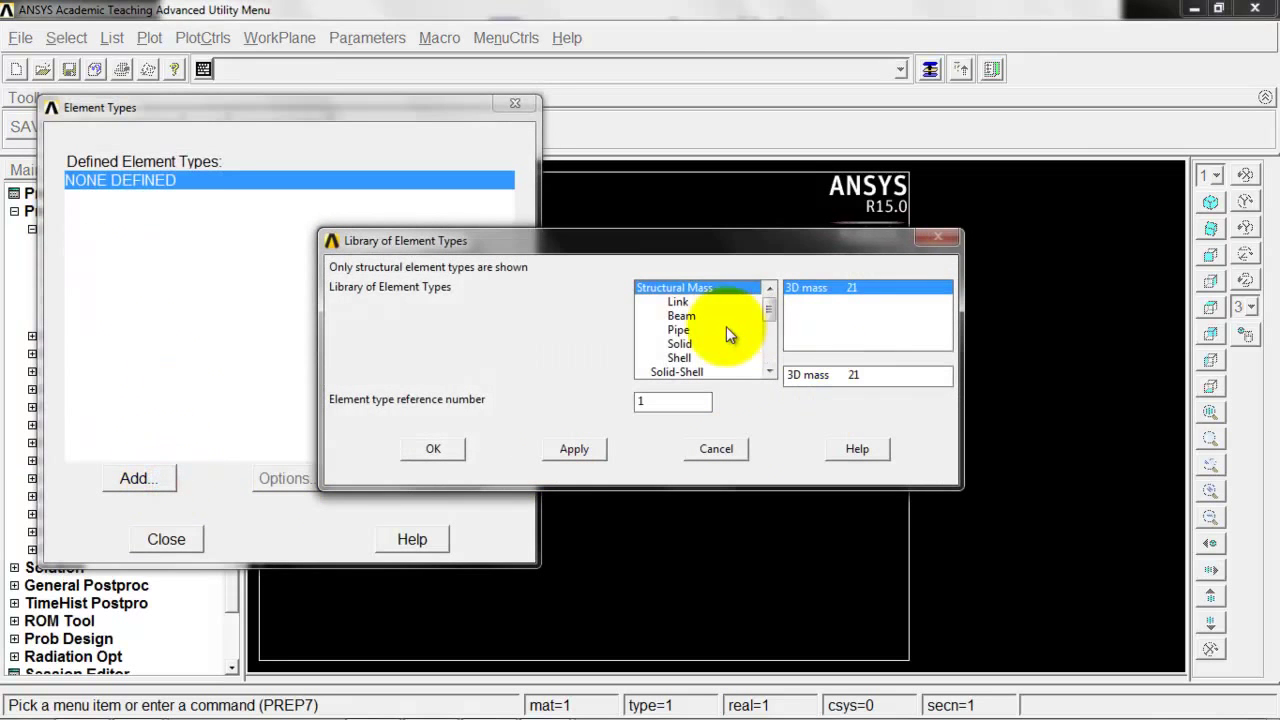
pyautogui.click(684, 315)
pyautogui.click(826, 302)
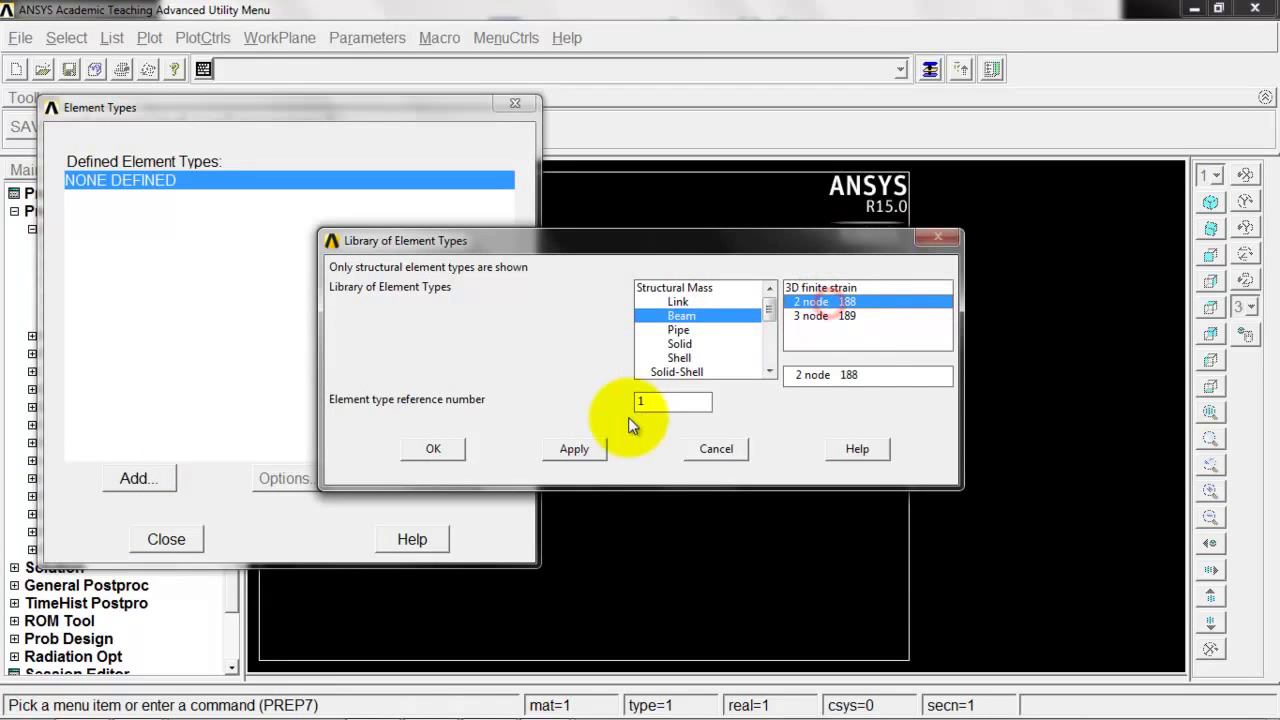
pyautogui.click(427, 449)
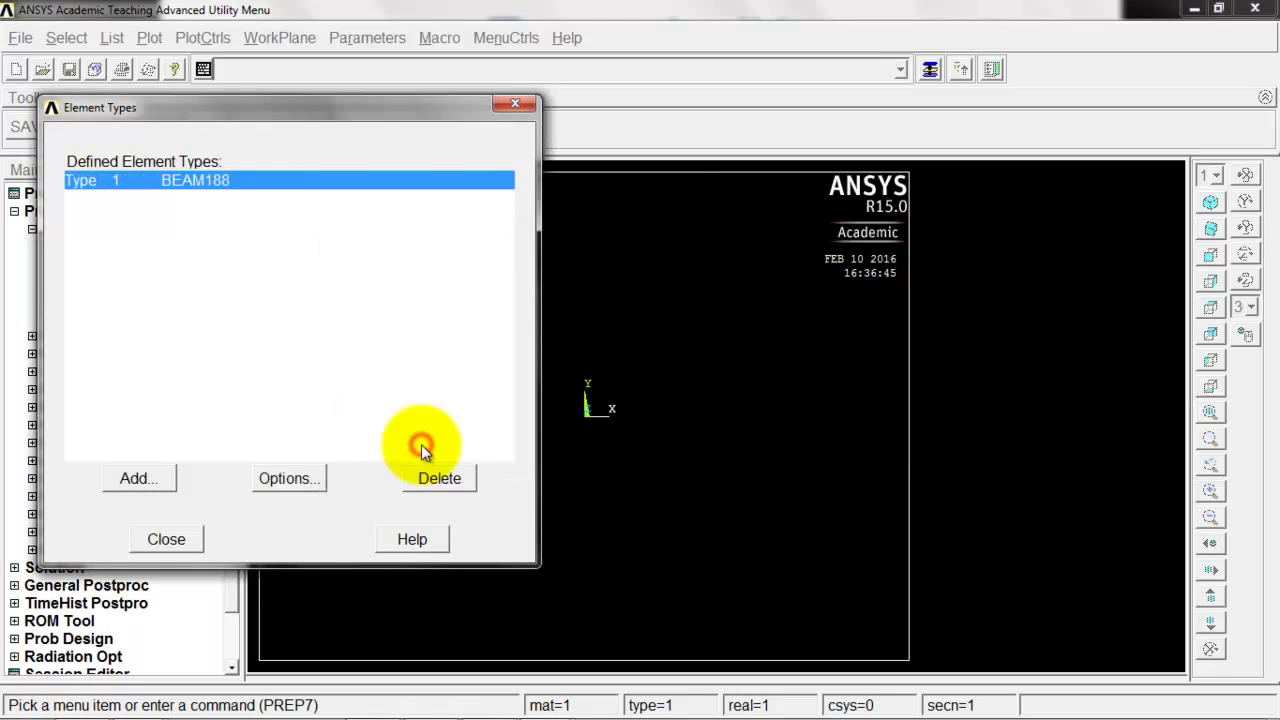
# Set BEAM188 option K3 to Cubic Form. and close the element types list
pyautogui.click(285, 478)
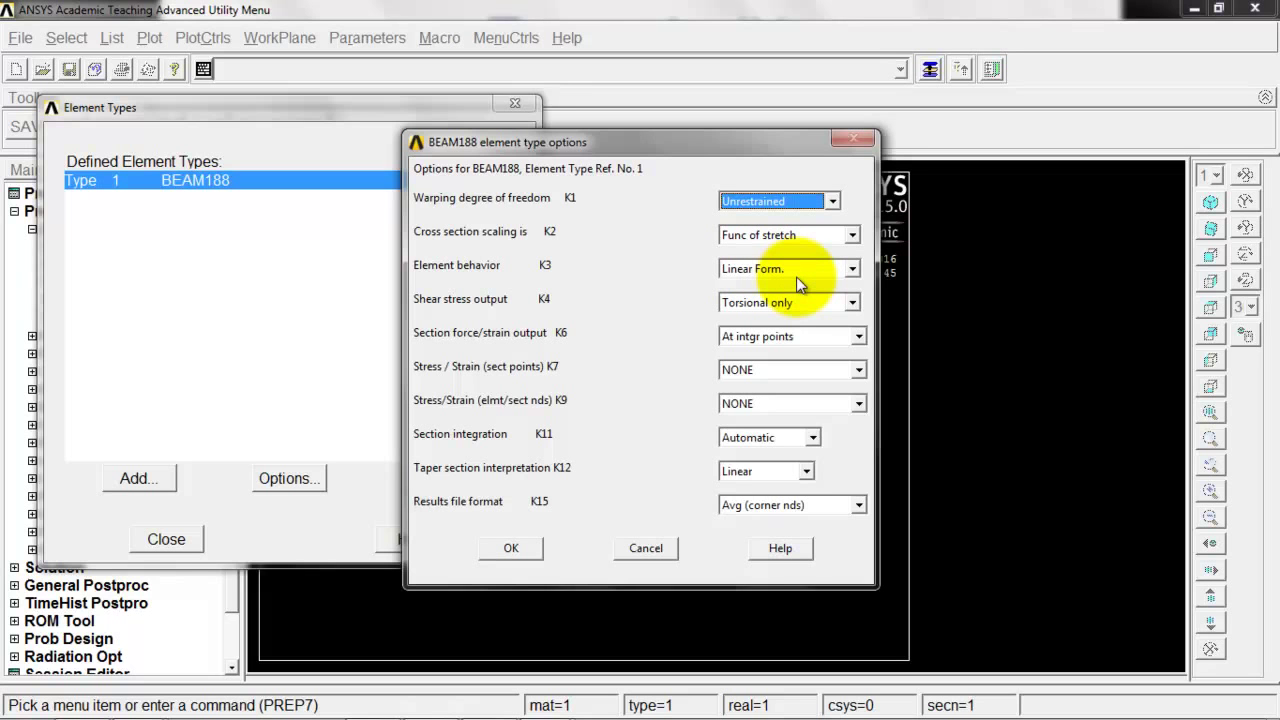
pyautogui.click(797, 272)
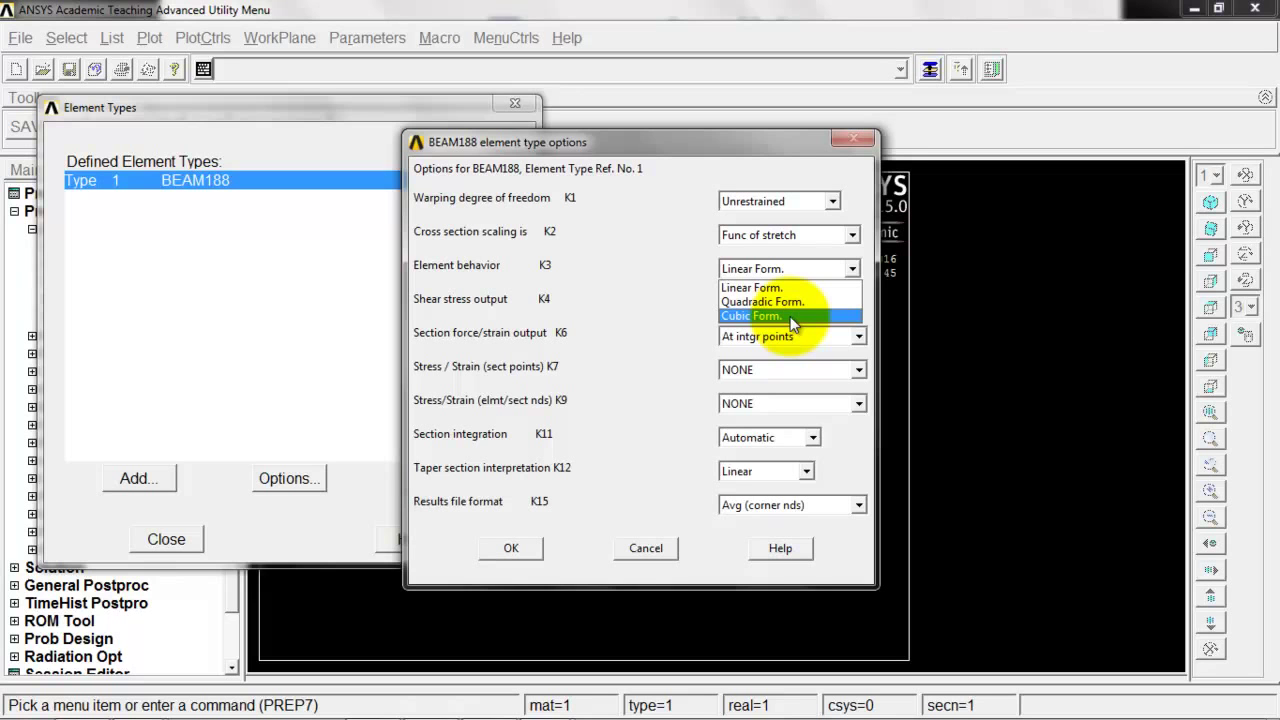
pyautogui.click(790, 316)
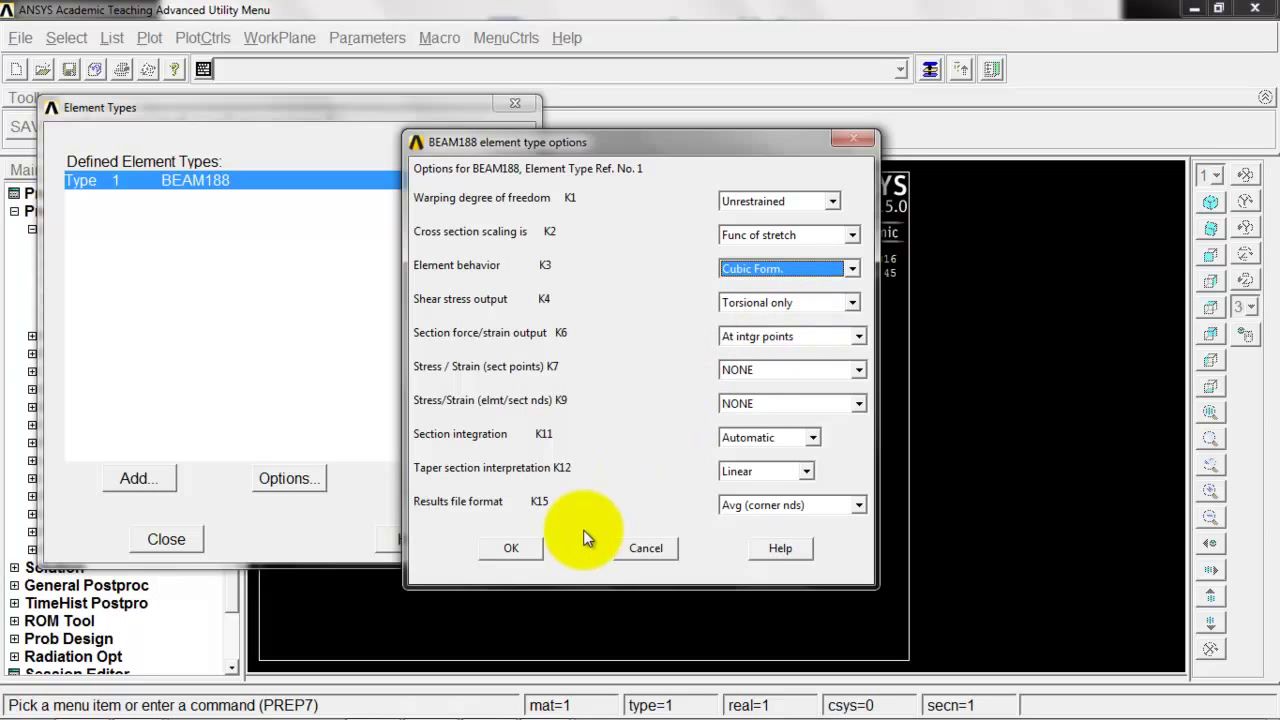
pyautogui.click(534, 553)
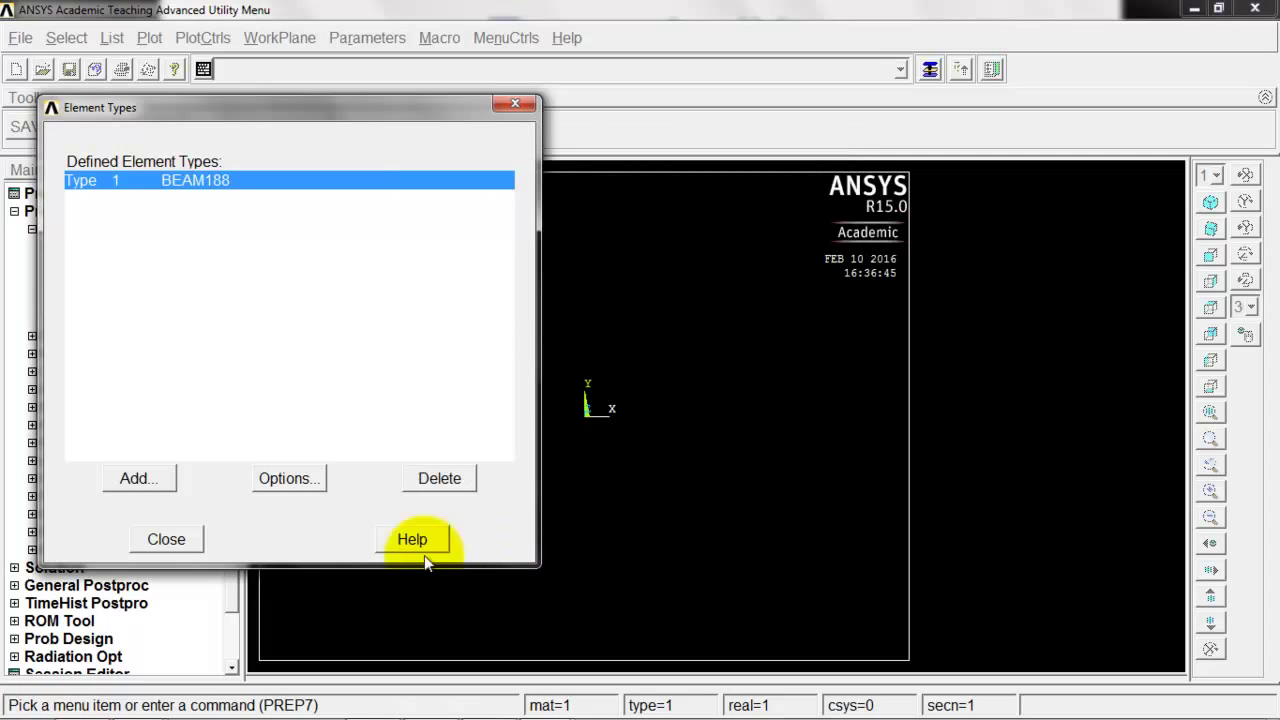
pyautogui.click(185, 539)
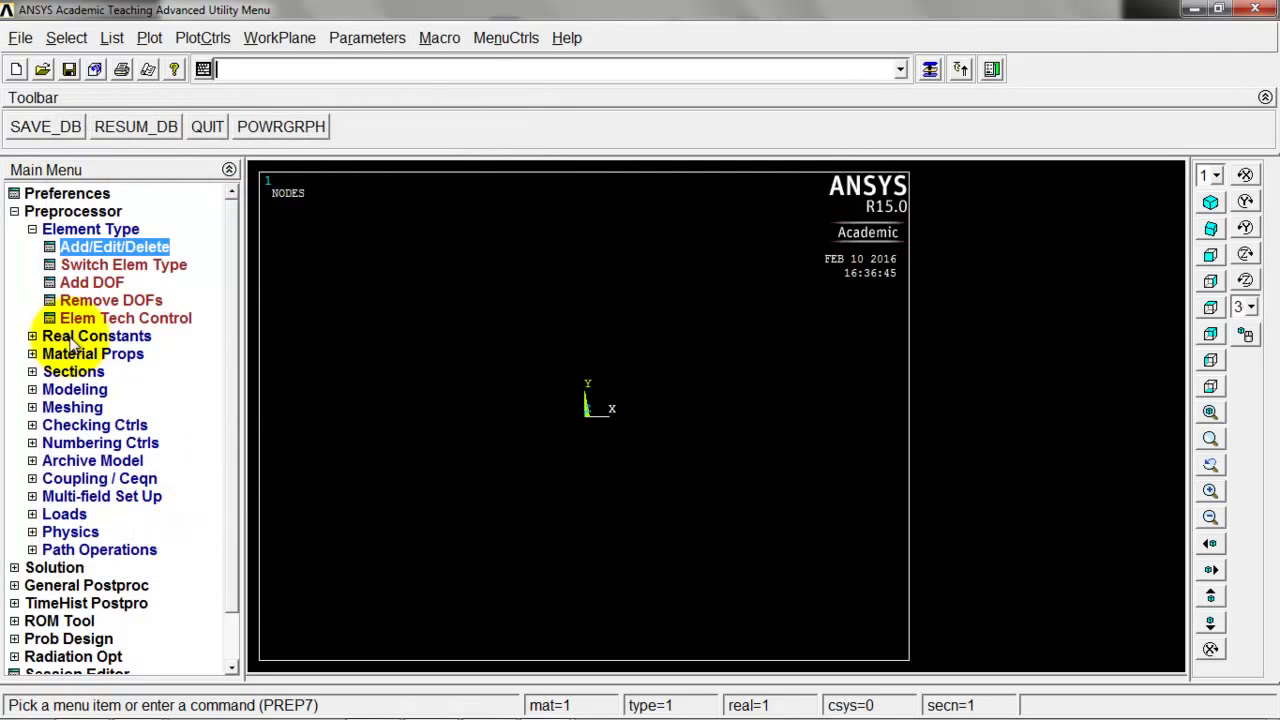
pyautogui.click(85, 338)
pyautogui.click(118, 264)
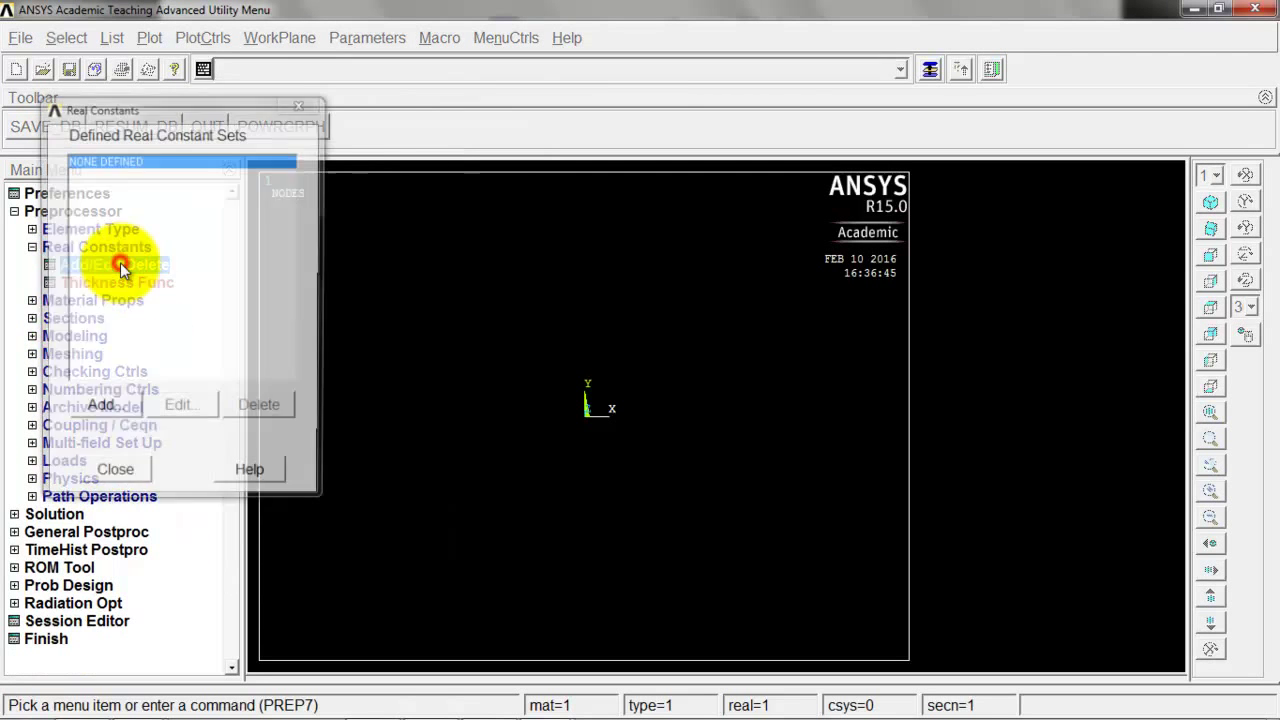
pyautogui.click(128, 408)
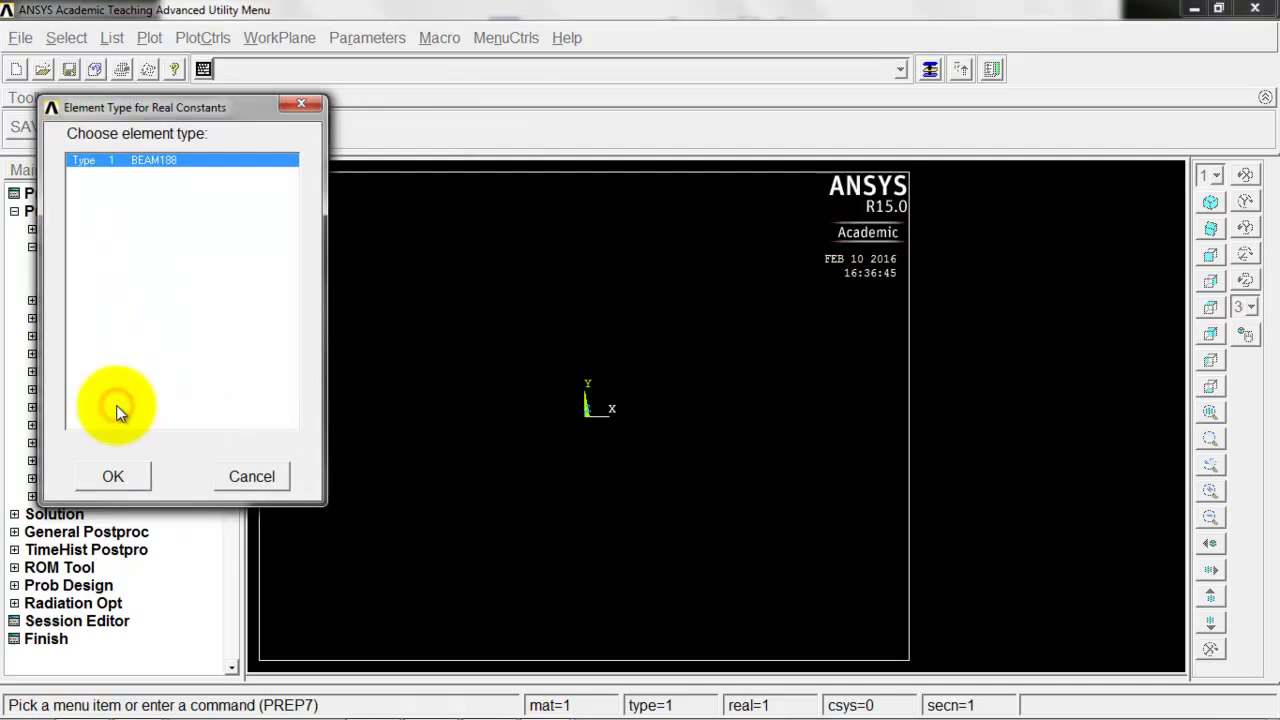
pyautogui.click(112, 474)
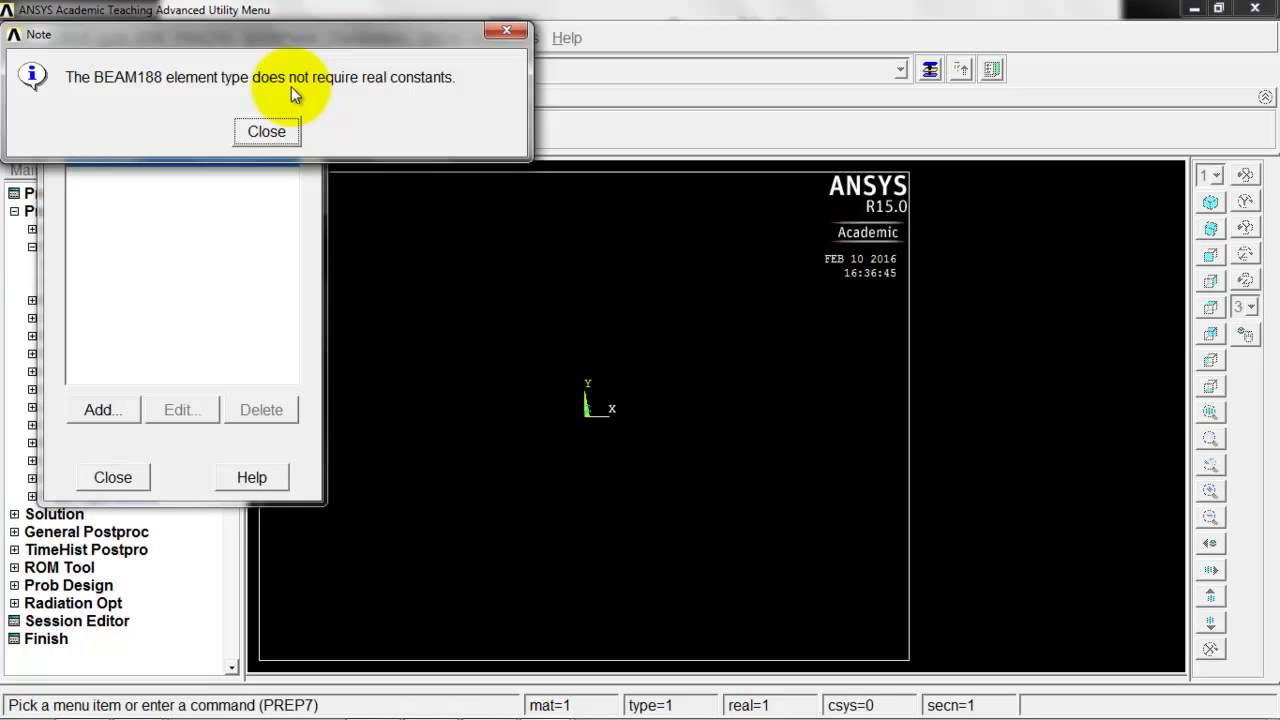
pyautogui.click(279, 128)
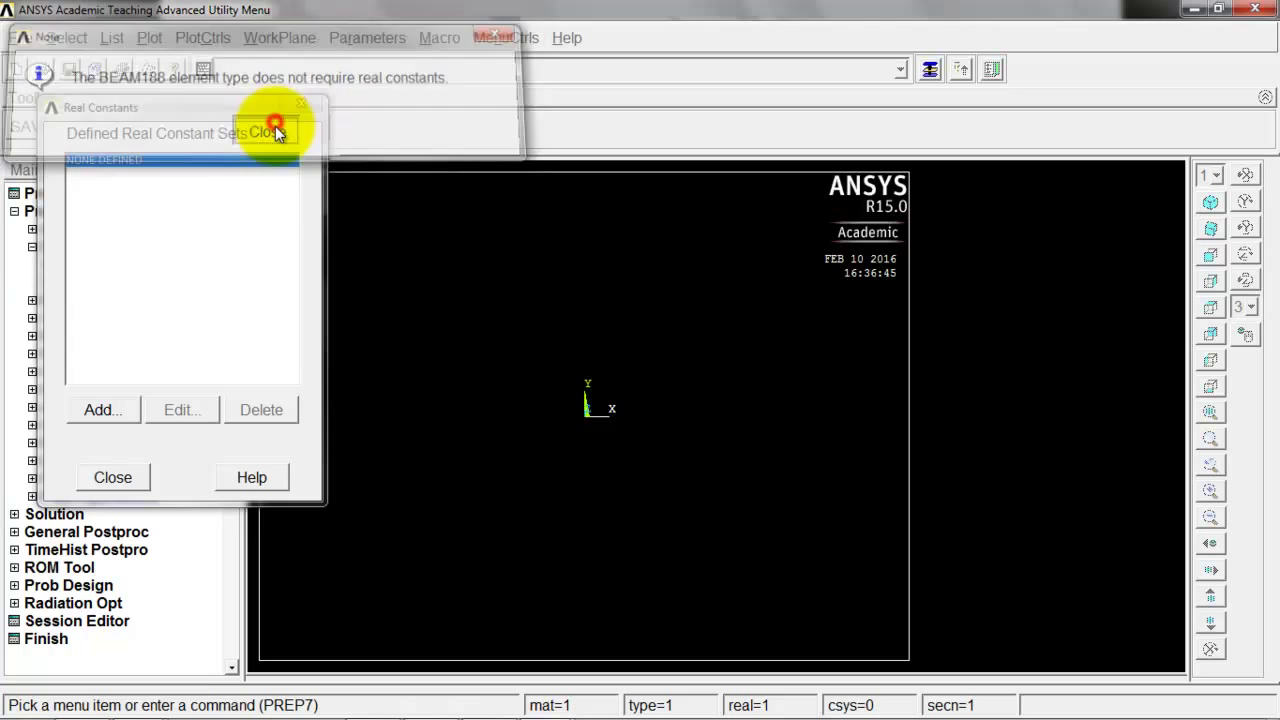
pyautogui.click(113, 477)
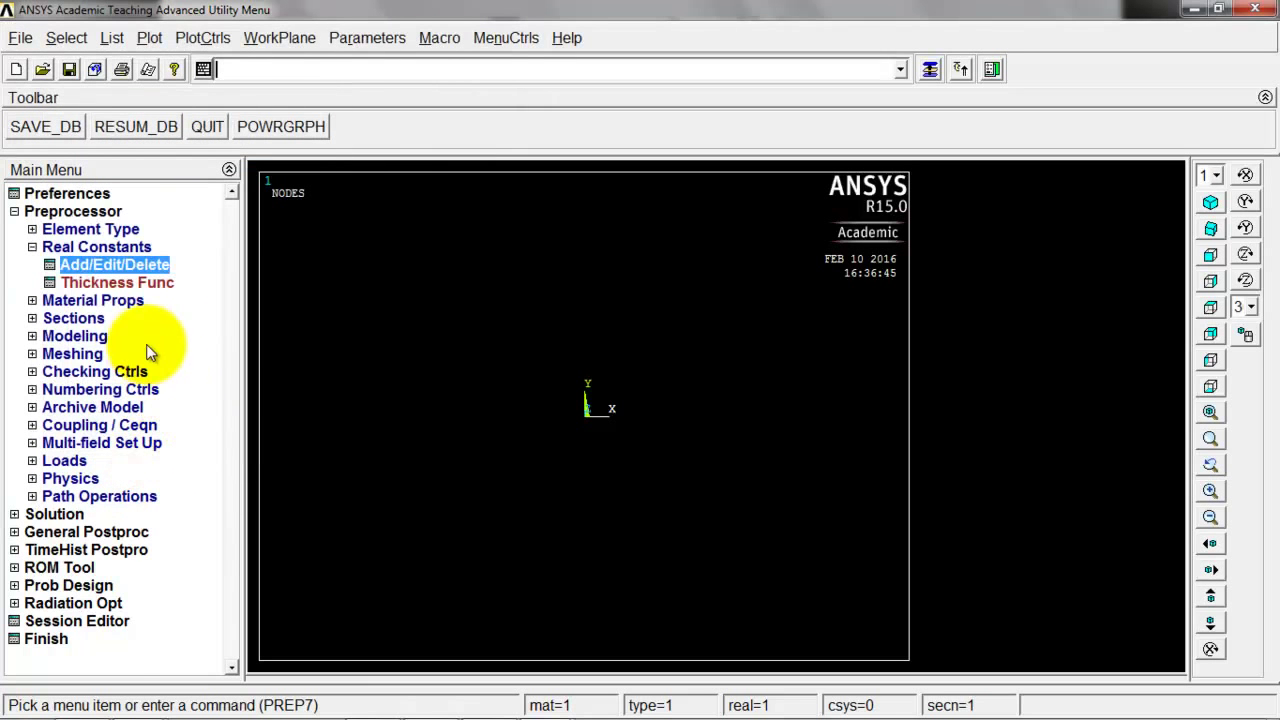
# Give material 1 linear isotropic properties EX 30e6 and PRXY 0.3, then close the material models window
pyautogui.click(105, 298)
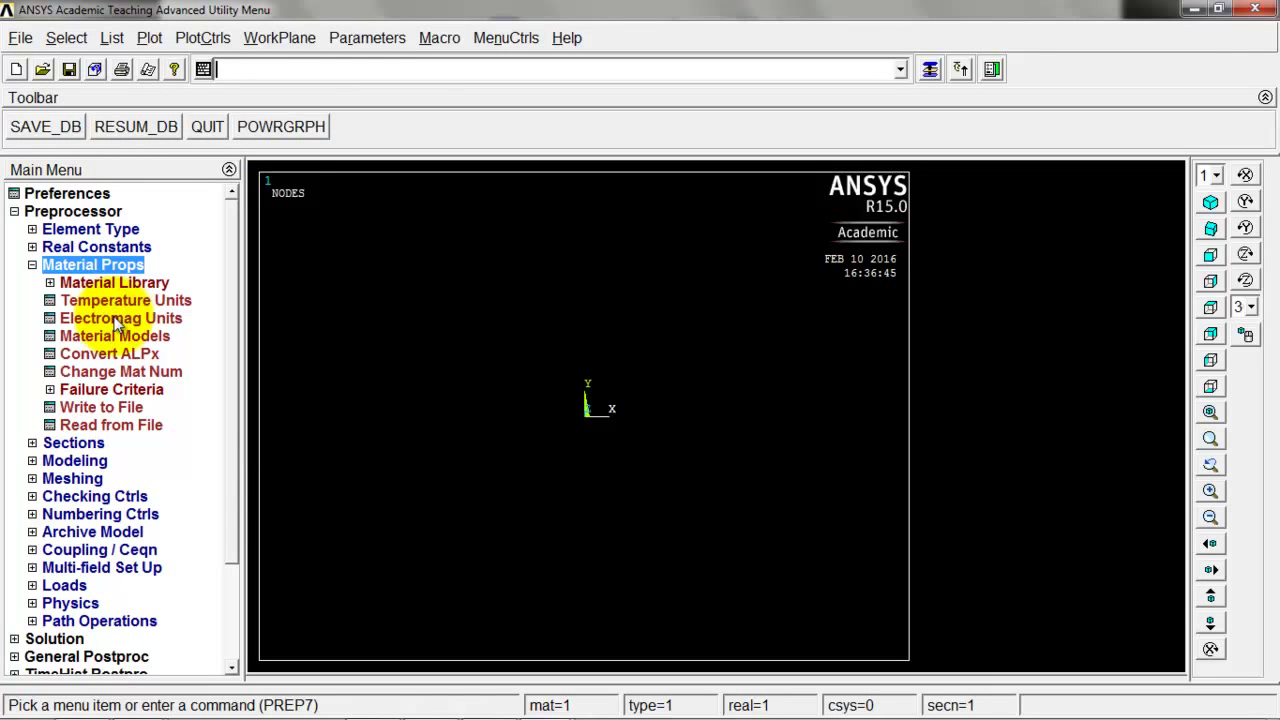
pyautogui.click(112, 335)
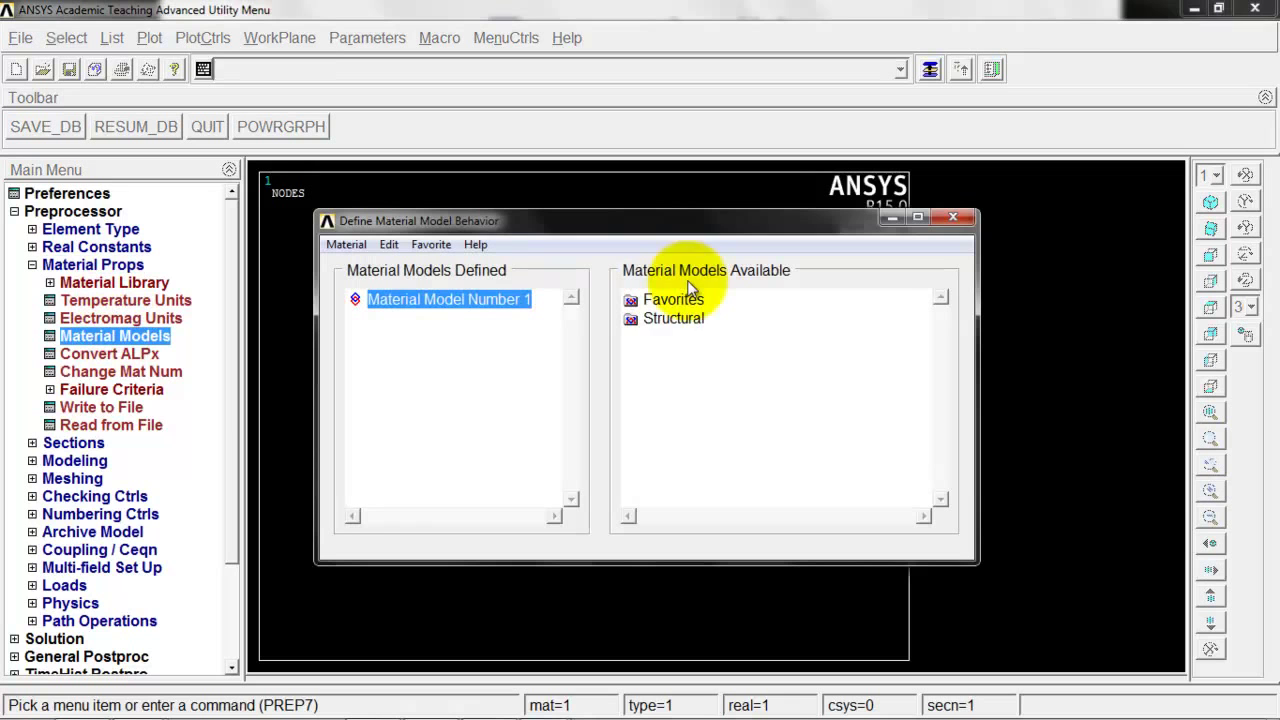
pyautogui.doubleClick(672, 318)
pyautogui.doubleClick(690, 338)
pyautogui.doubleClick(716, 355)
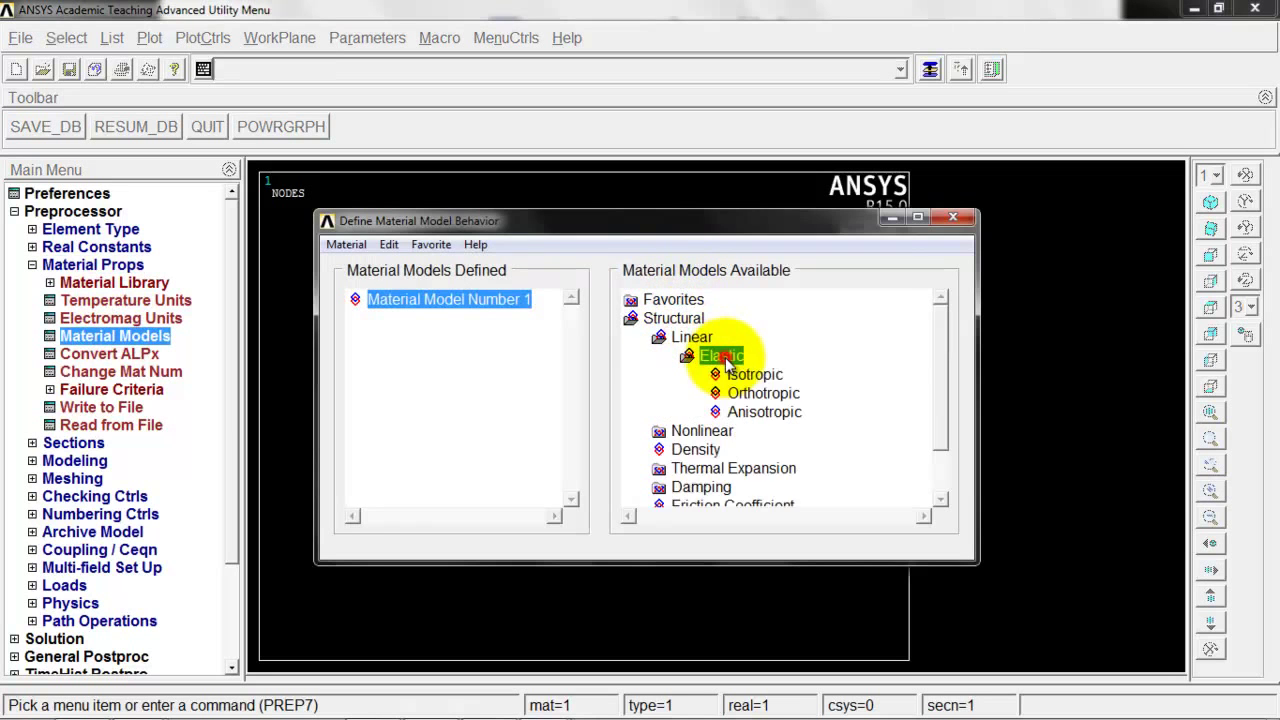
pyautogui.doubleClick(748, 376)
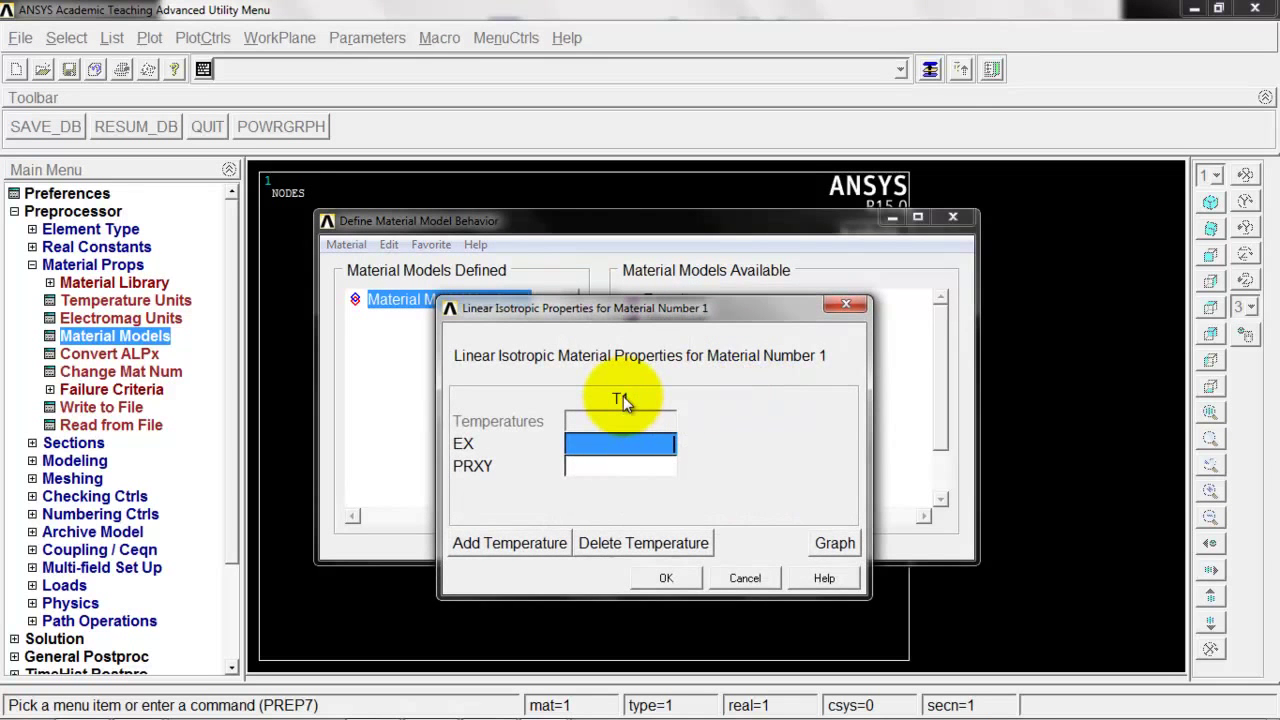
pyautogui.write('30e6')
pyautogui.press('Tab')
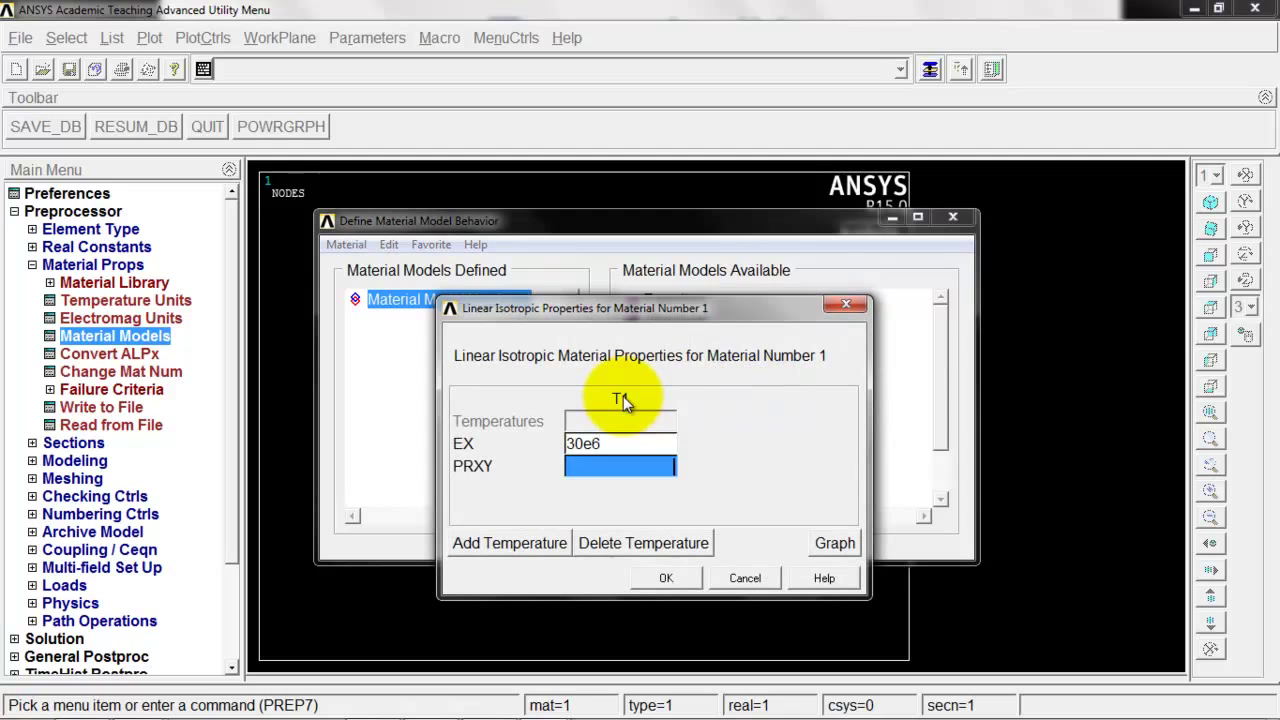
pyautogui.write('0.3')
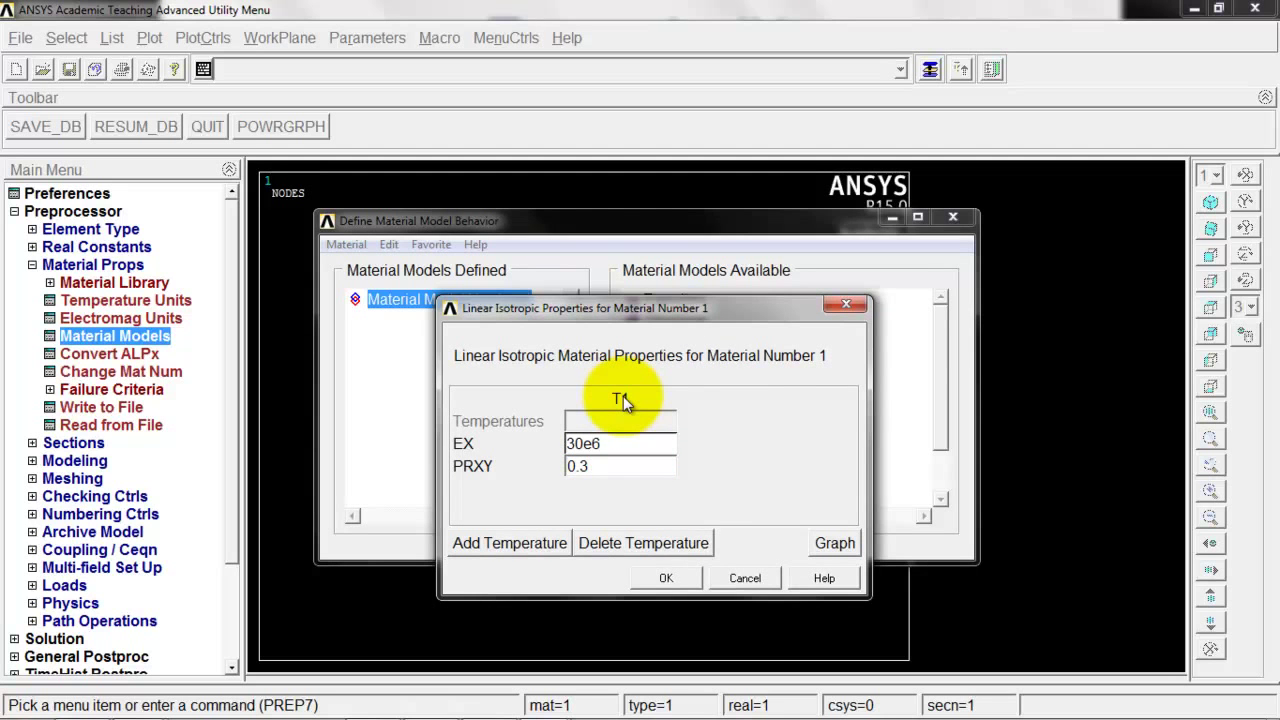
pyautogui.click(666, 578)
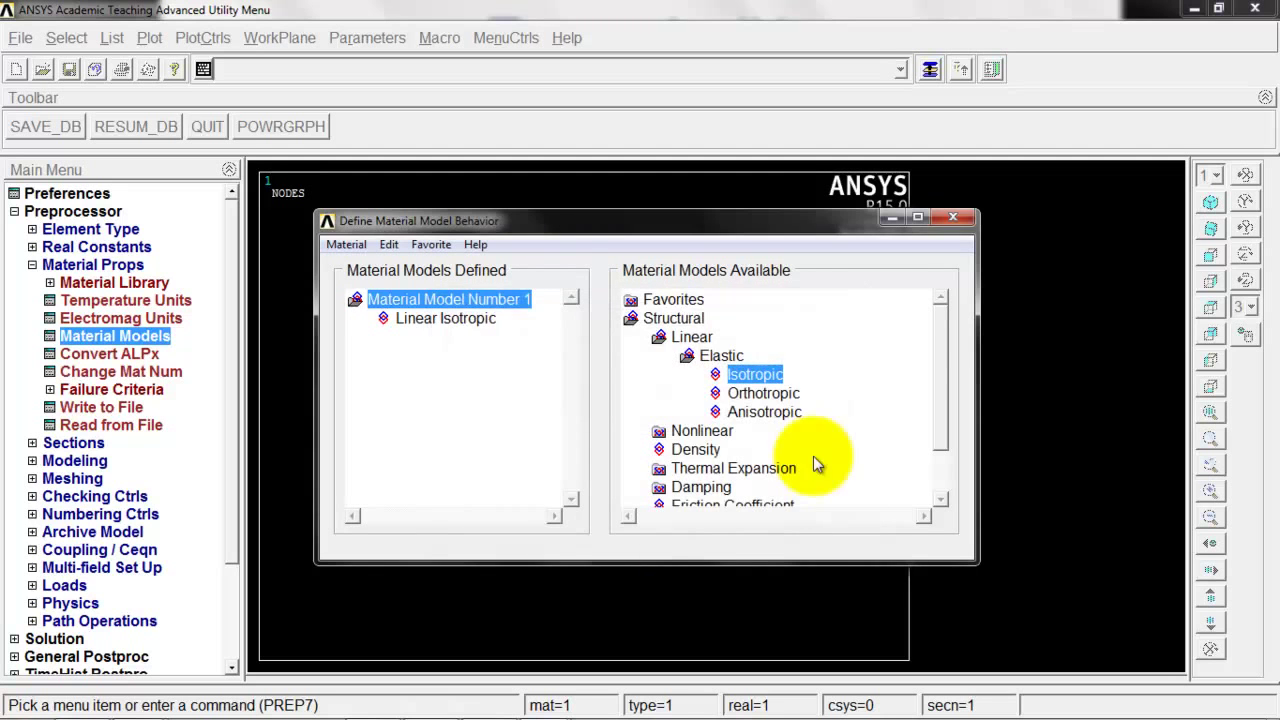
pyautogui.click(955, 226)
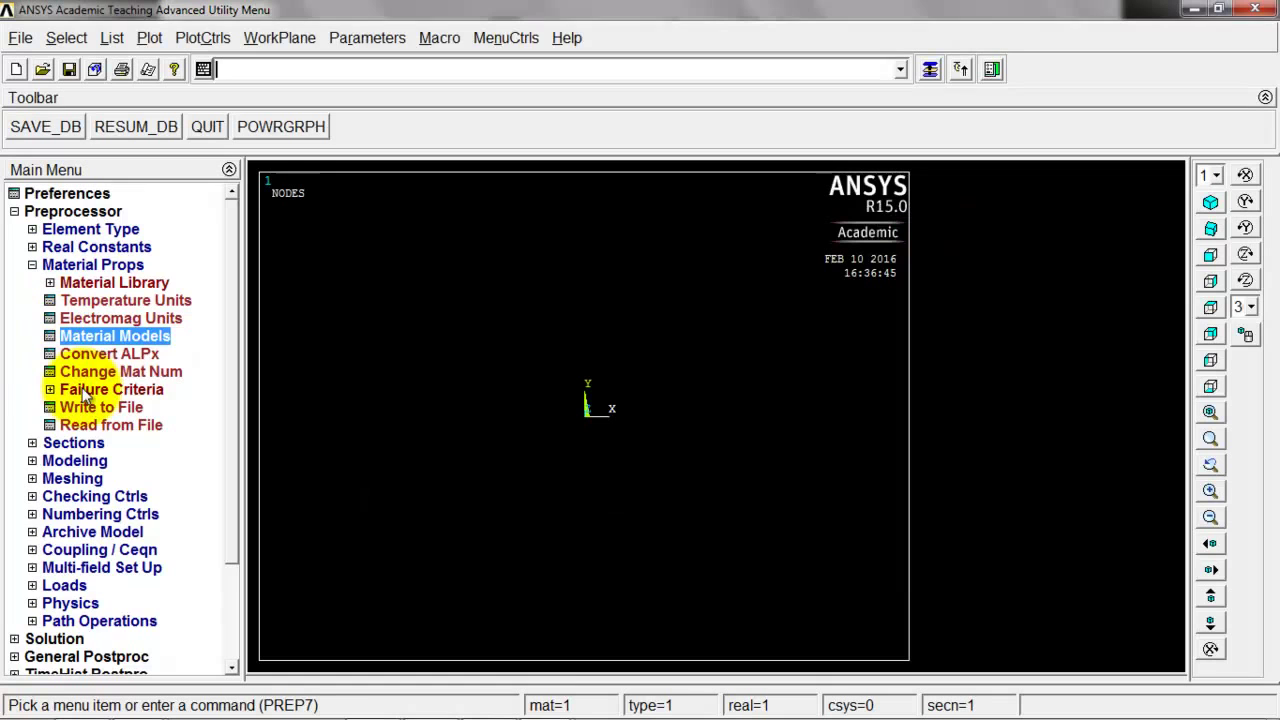
# Start a common beam section and choose the I-beam shape
pyautogui.click(79, 444)
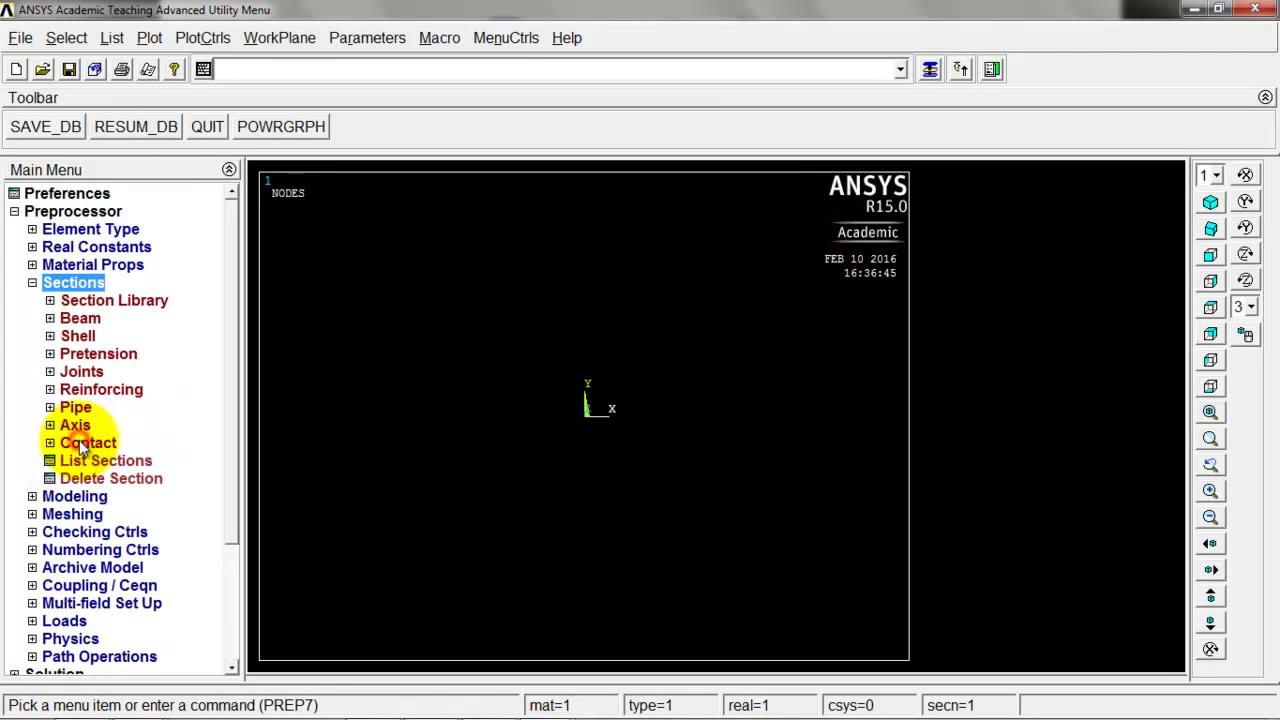
pyautogui.click(79, 318)
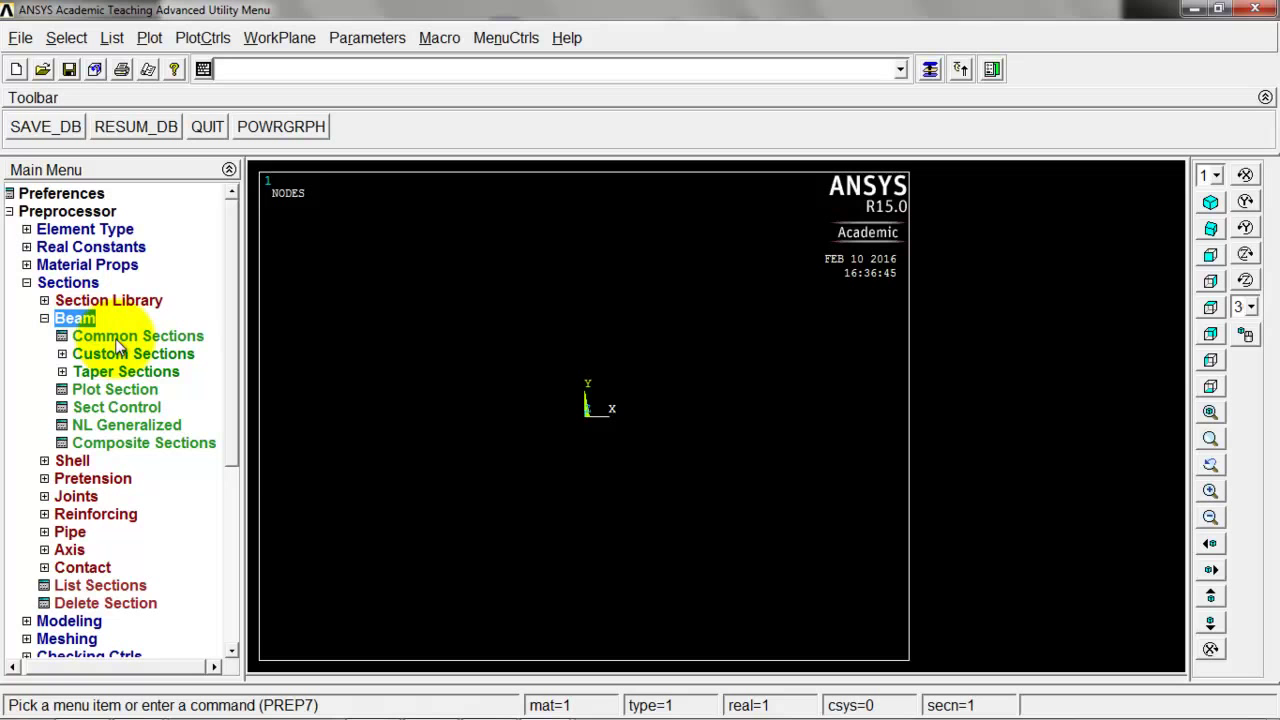
pyautogui.click(118, 340)
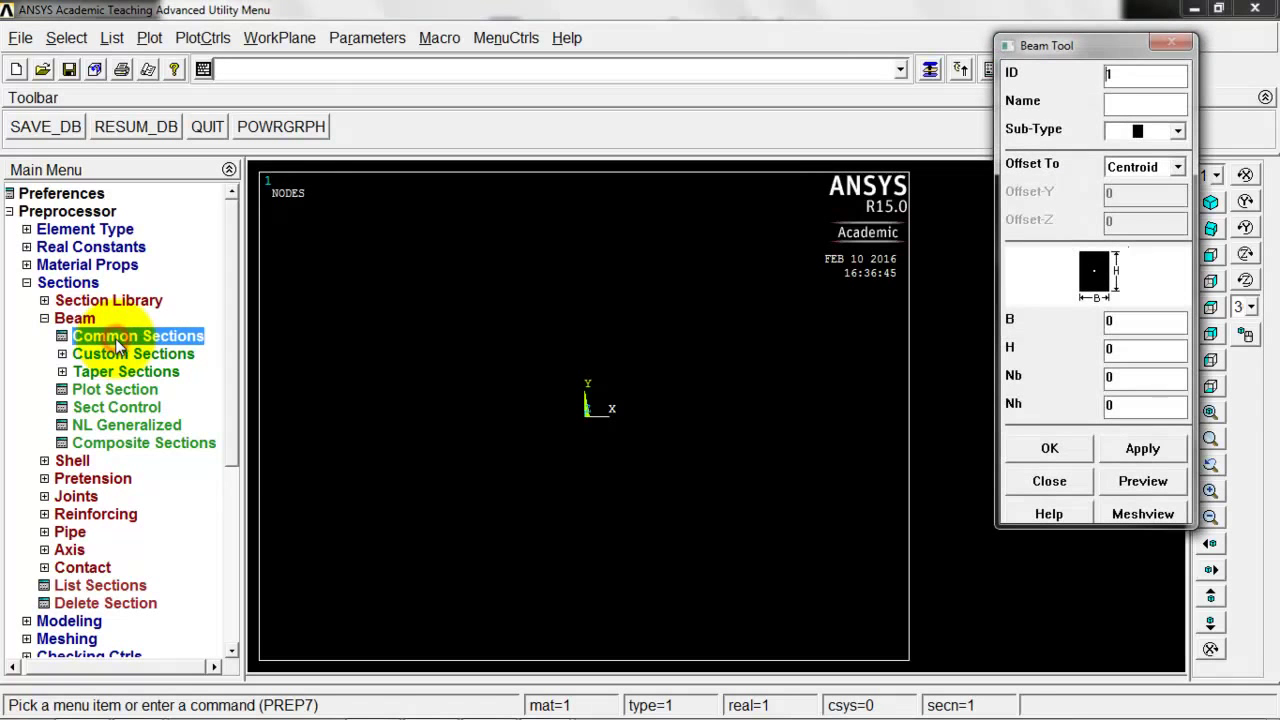
pyautogui.click(1180, 135)
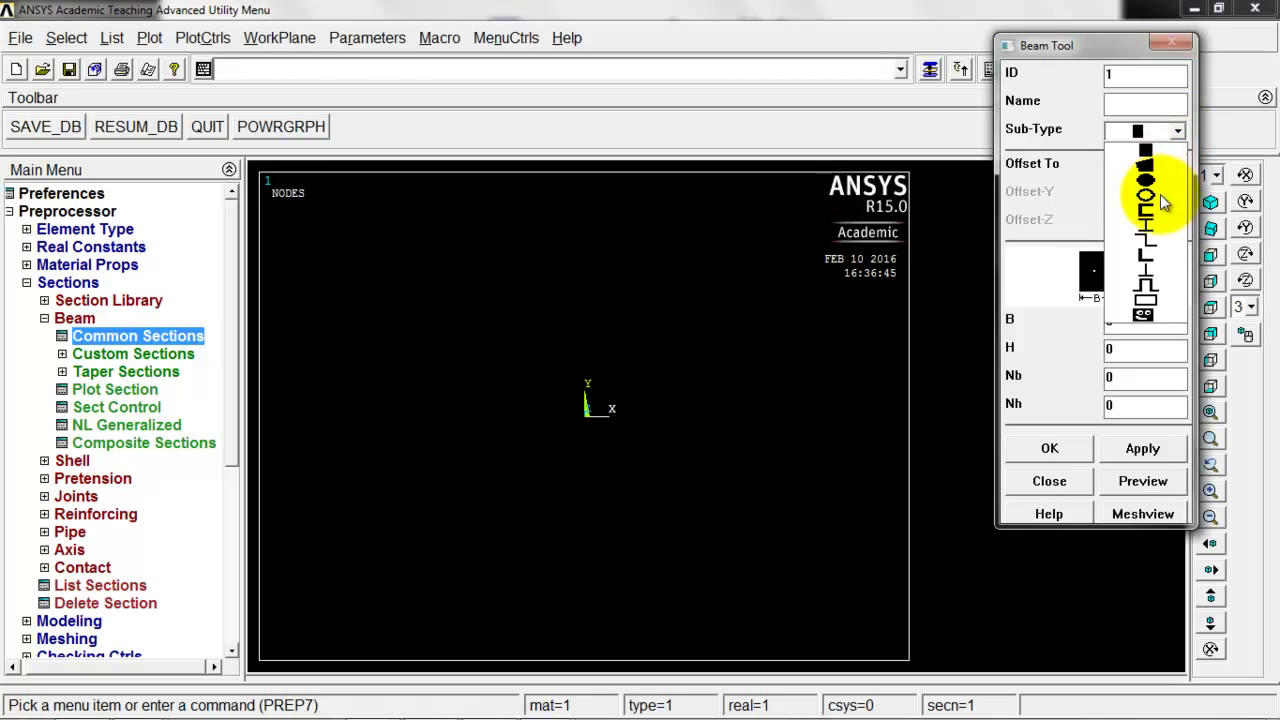
pyautogui.click(1152, 228)
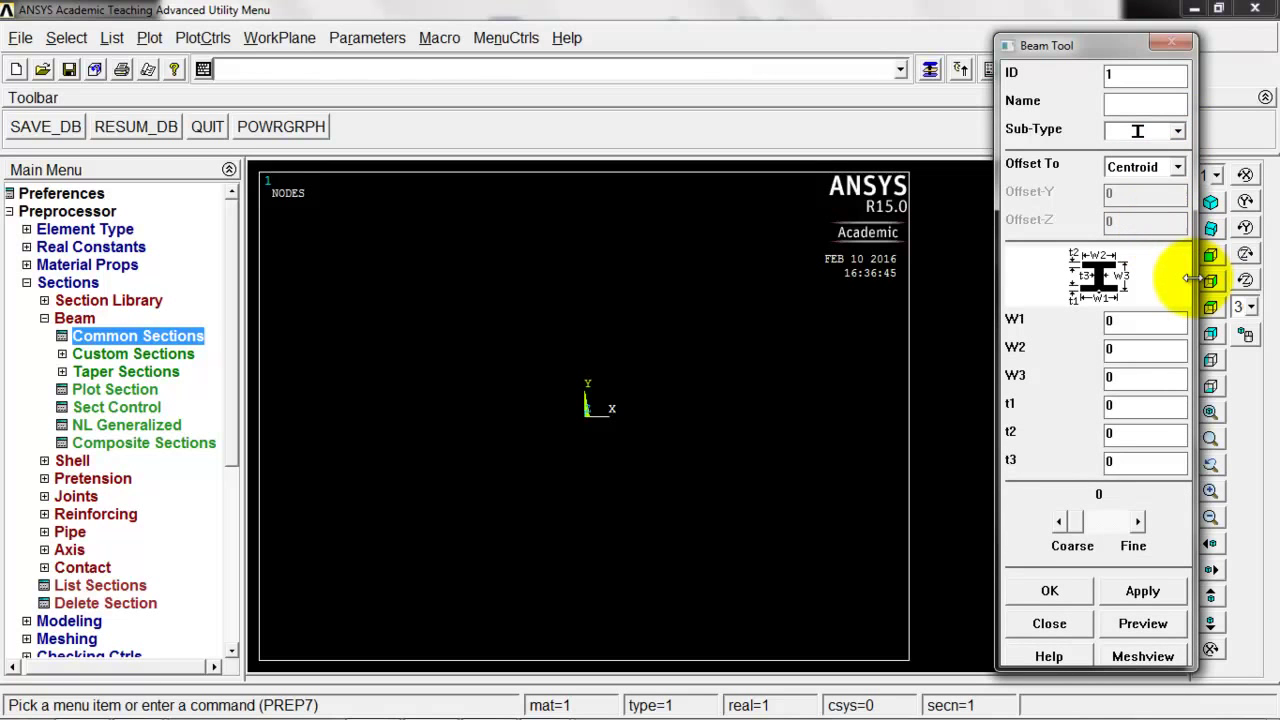
# Enter I-section dimensions W1 6.49, W2 6.49, W3 12.22, t1 0.38, t2 0.38, t3 0.23
pyautogui.click(1139, 320)
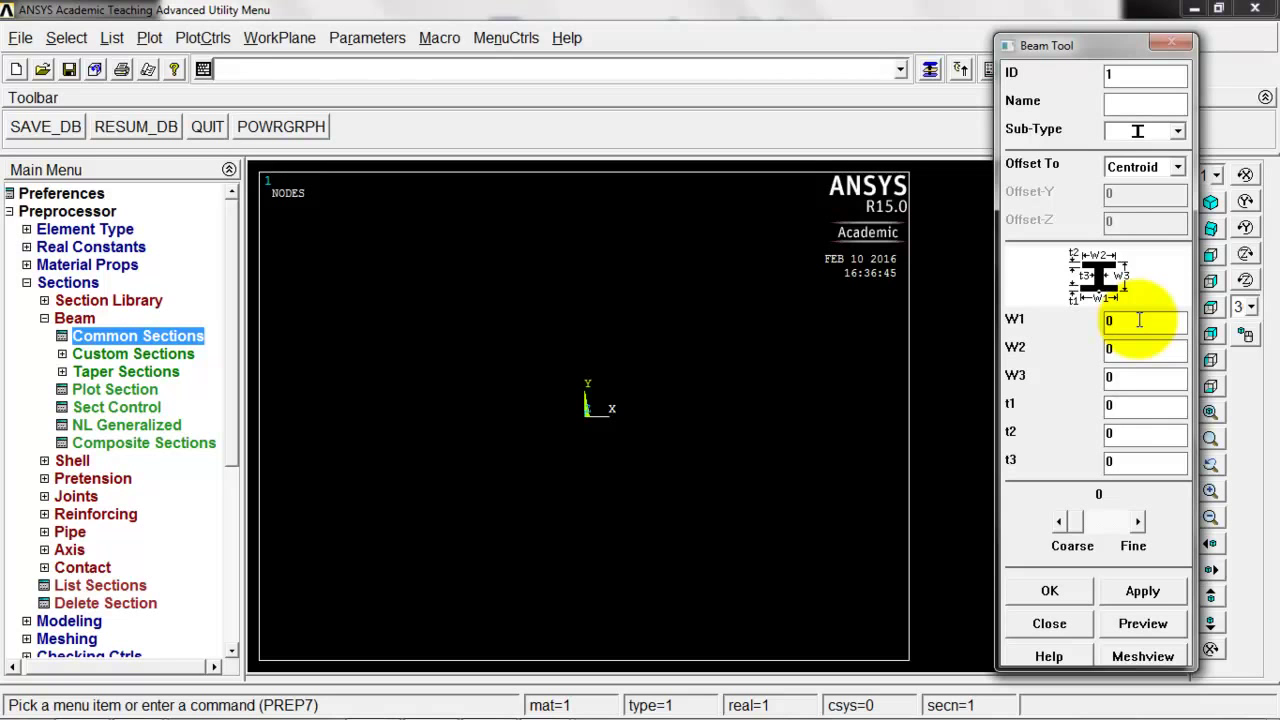
pyautogui.click(1139, 320)
pyautogui.press('BackSpace')
pyautogui.write('6.49')
pyautogui.press('Tab')
pyautogui.write('6.49')
pyautogui.press('Tab')
pyautogui.write('12.22')
pyautogui.press('Tab')
pyautogui.write('0.38')
pyautogui.press('Tab')
pyautogui.write('0.38')
pyautogui.press('Tab')
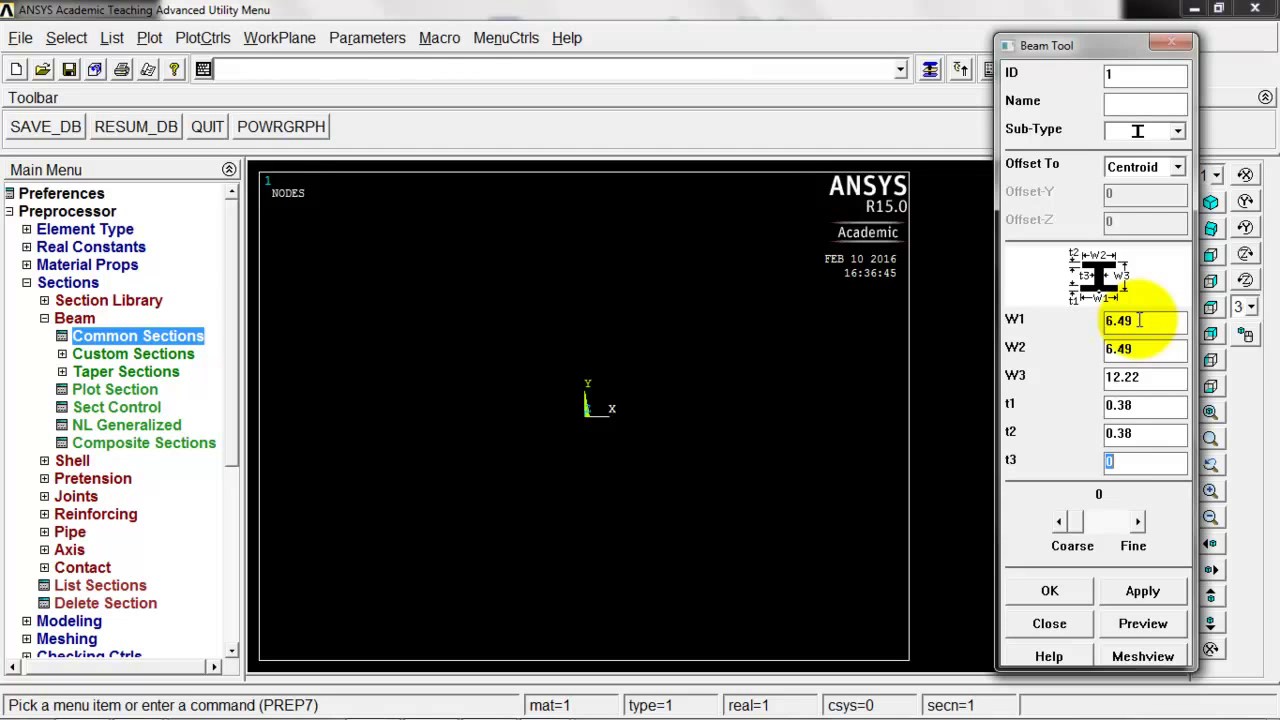
pyautogui.write('0.23')
# Apply the I-section, meshview it at refinement 5 (Area 7.5682, Iyy 201.769, Izz 17.3244), then close
pyautogui.click(1141, 592)
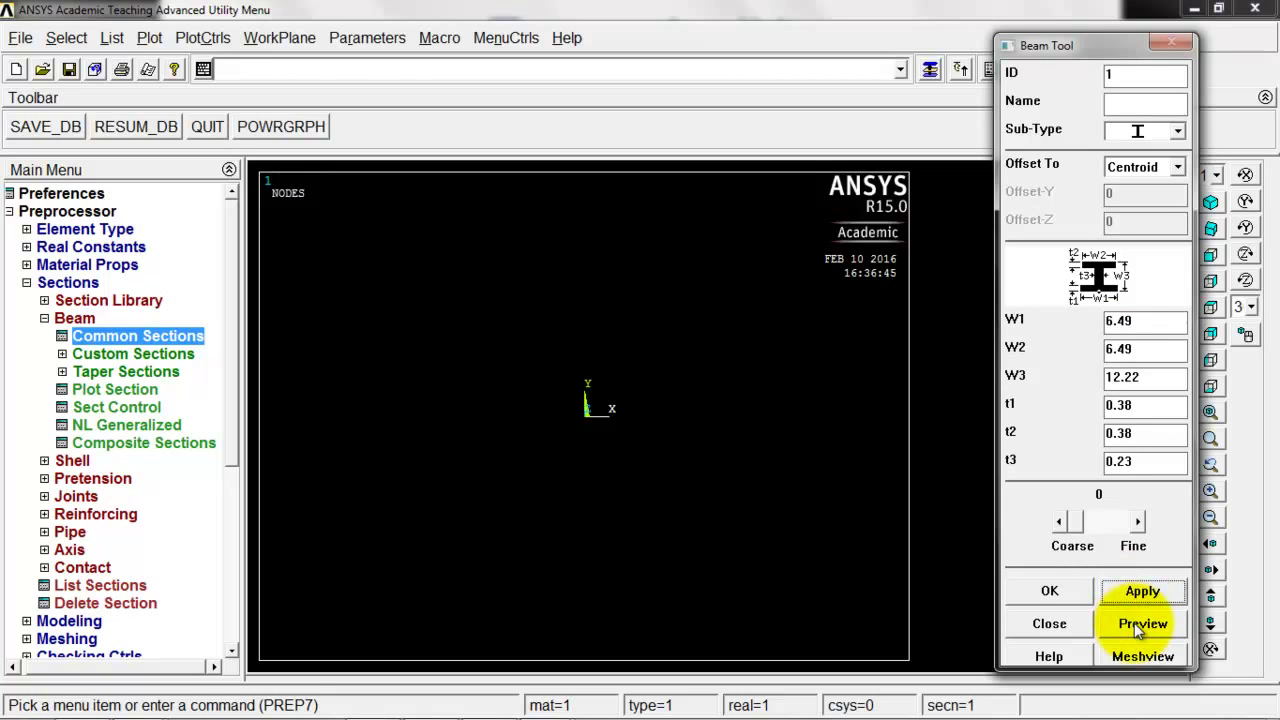
pyautogui.click(1138, 624)
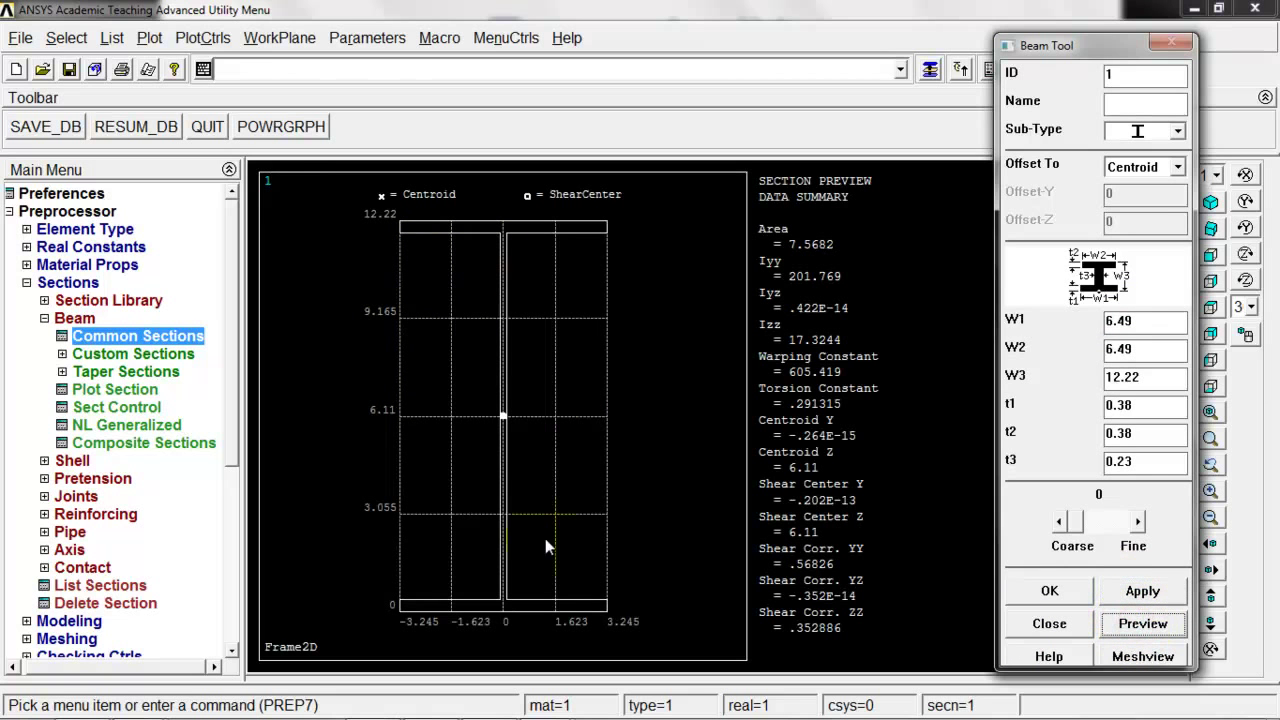
pyautogui.click(1143, 656)
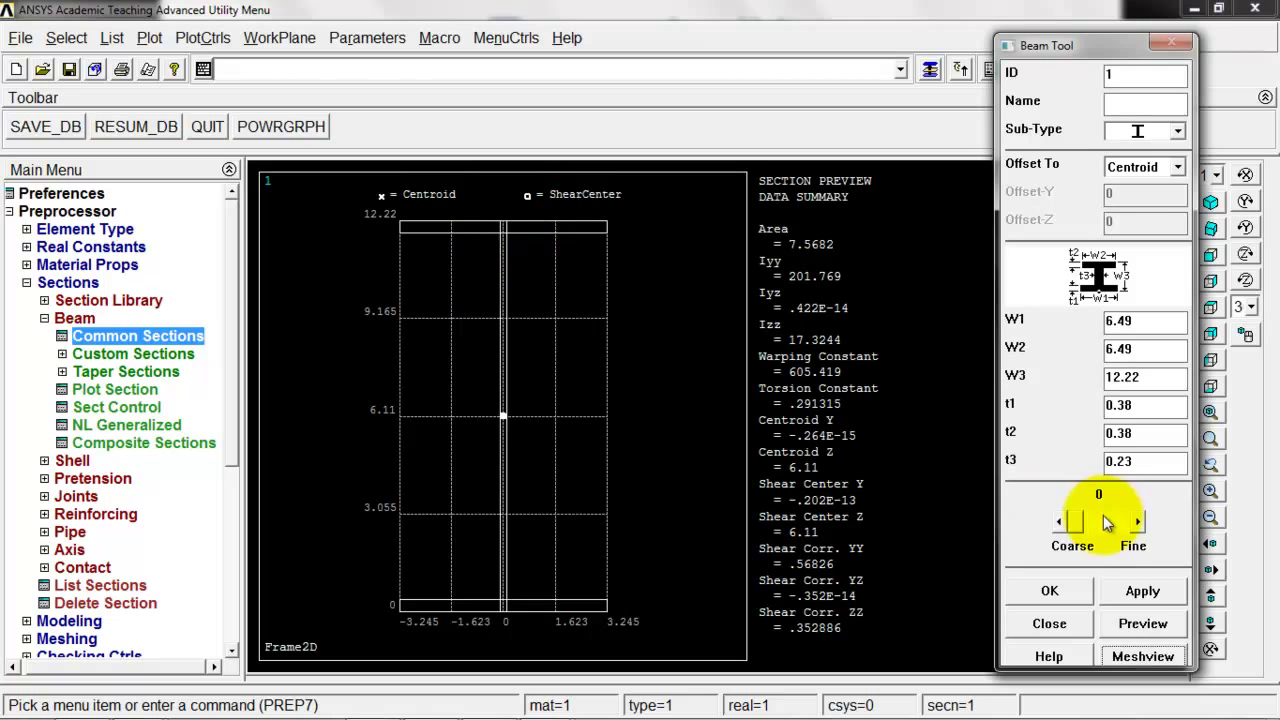
pyautogui.click(1066, 524)
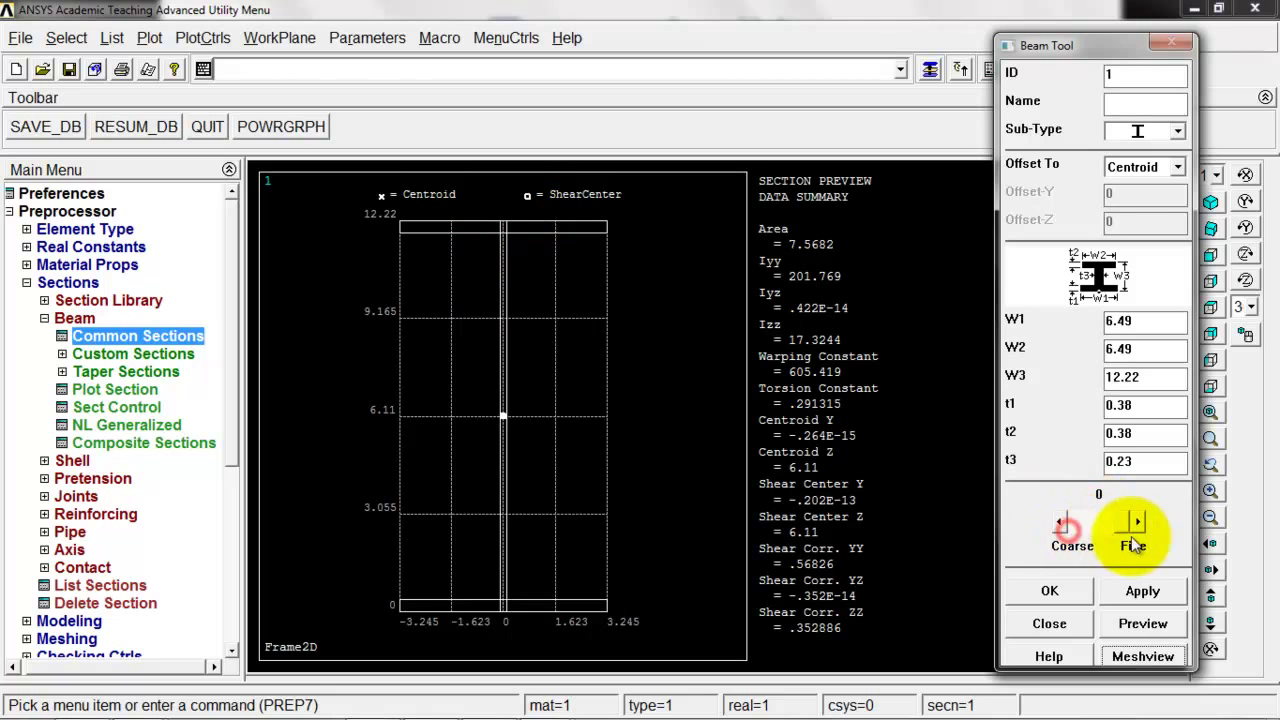
pyautogui.click(1143, 656)
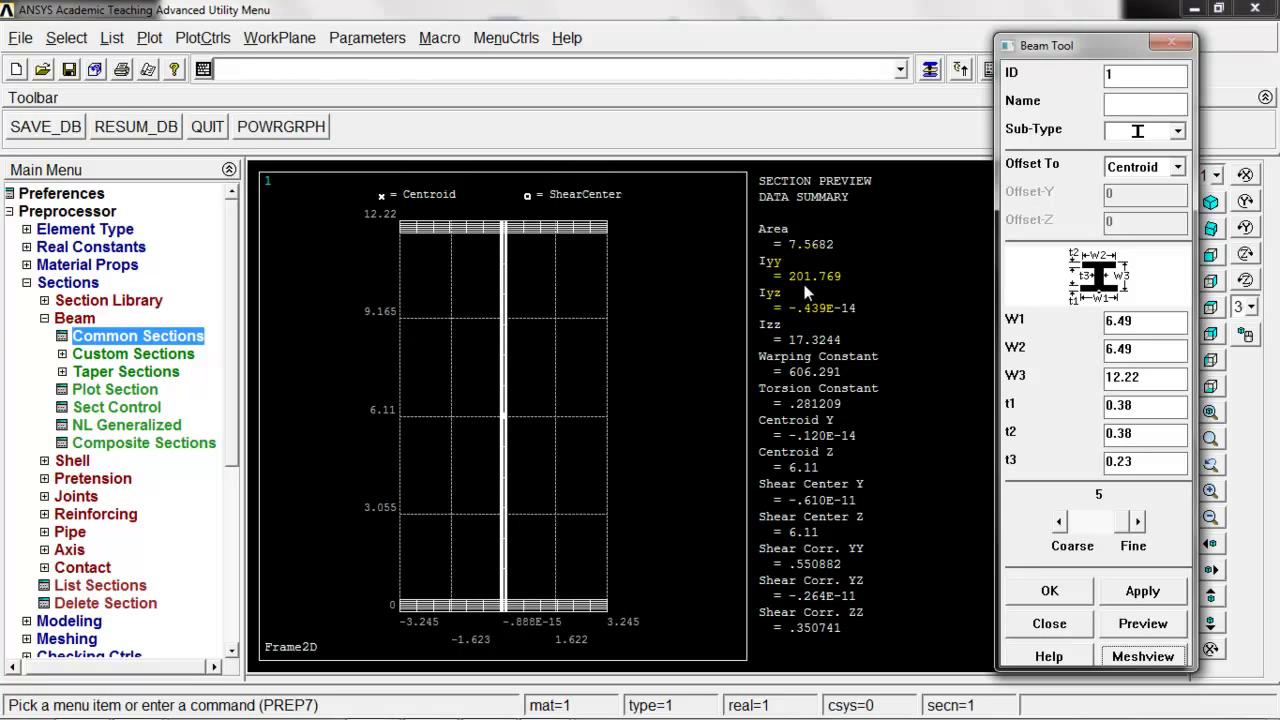
pyautogui.click(1050, 590)
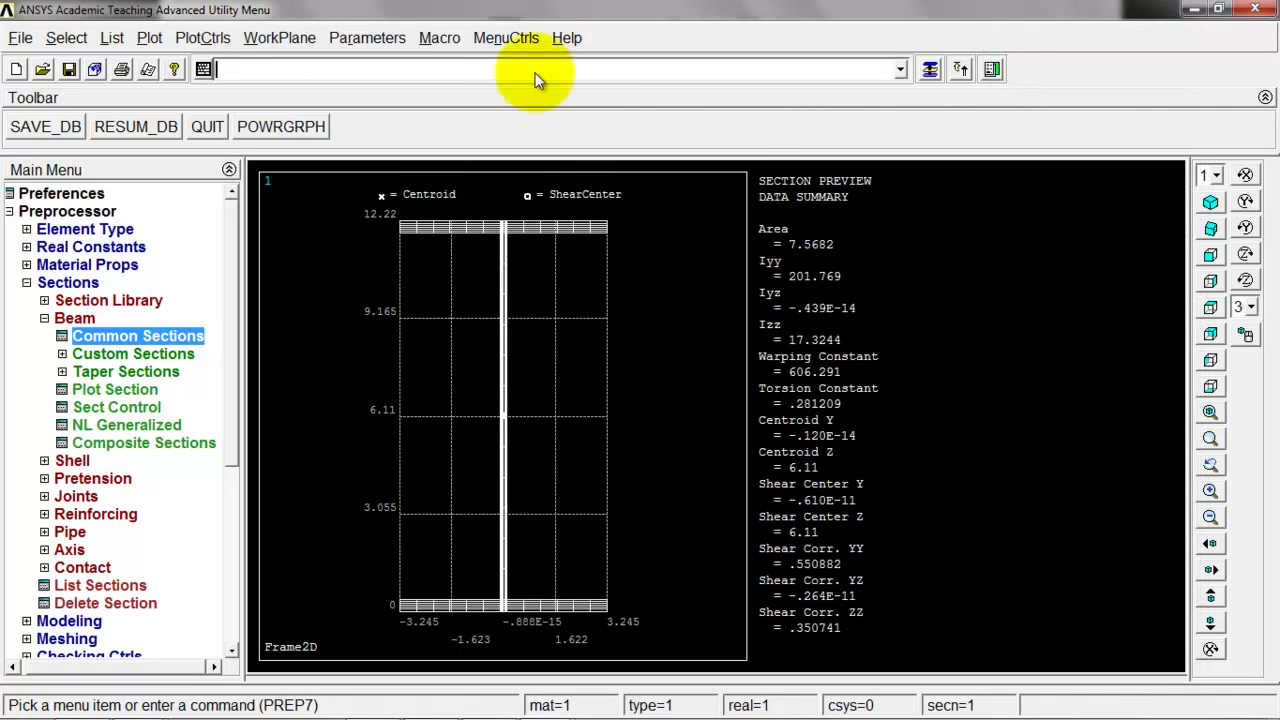
# Set working-plane grid and triad, snap 12, spacing 12, minimum 0, maximum 120
pyautogui.click(512, 72)
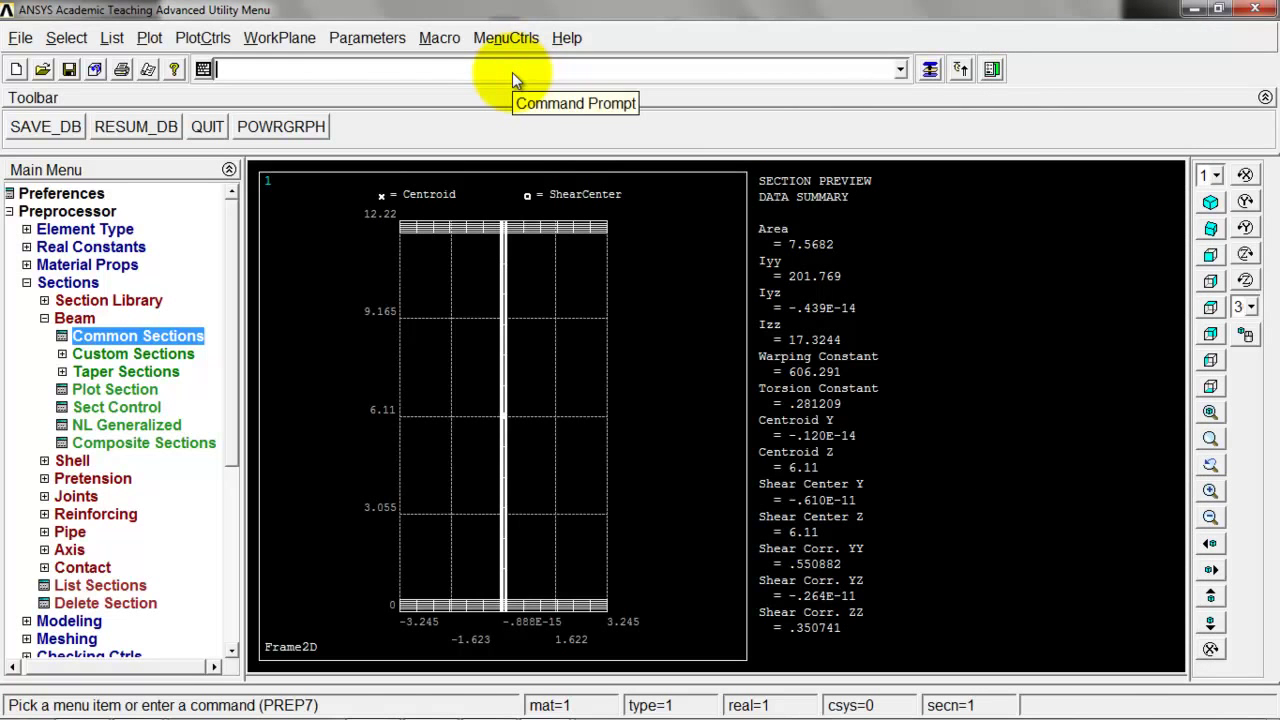
pyautogui.click(285, 38)
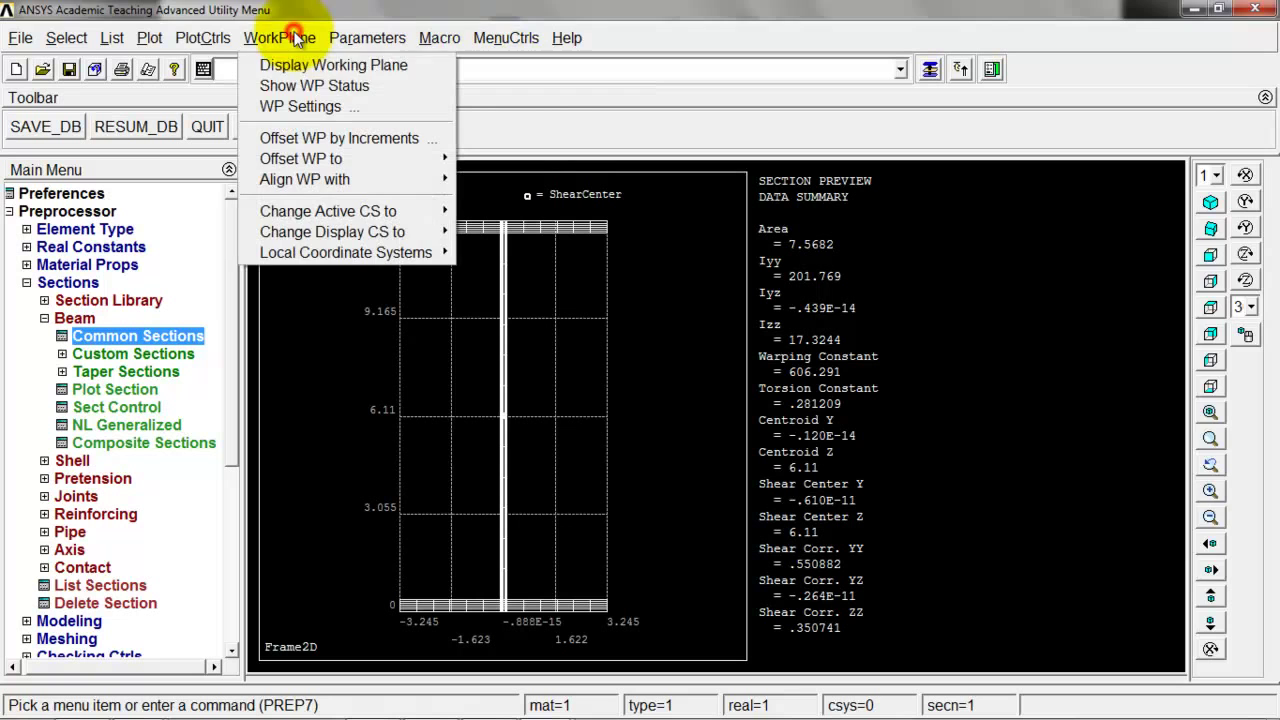
pyautogui.click(305, 108)
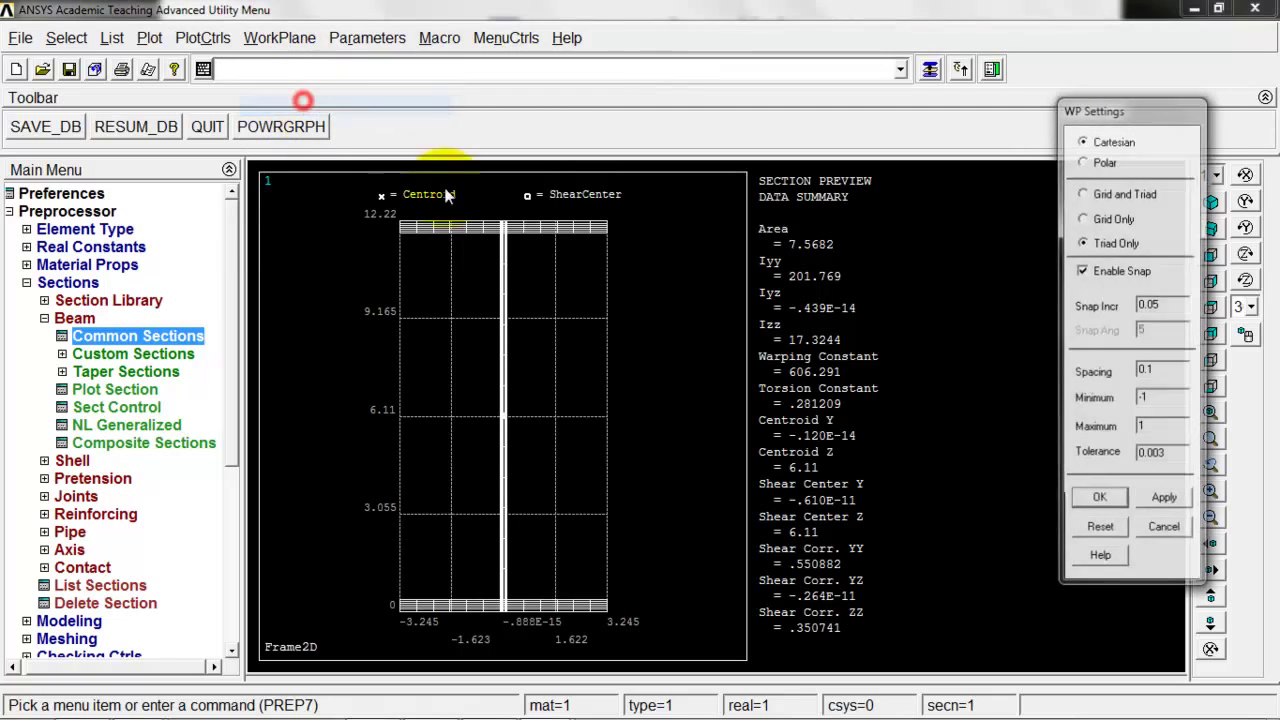
pyautogui.click(1107, 192)
pyautogui.doubleClick(1165, 305)
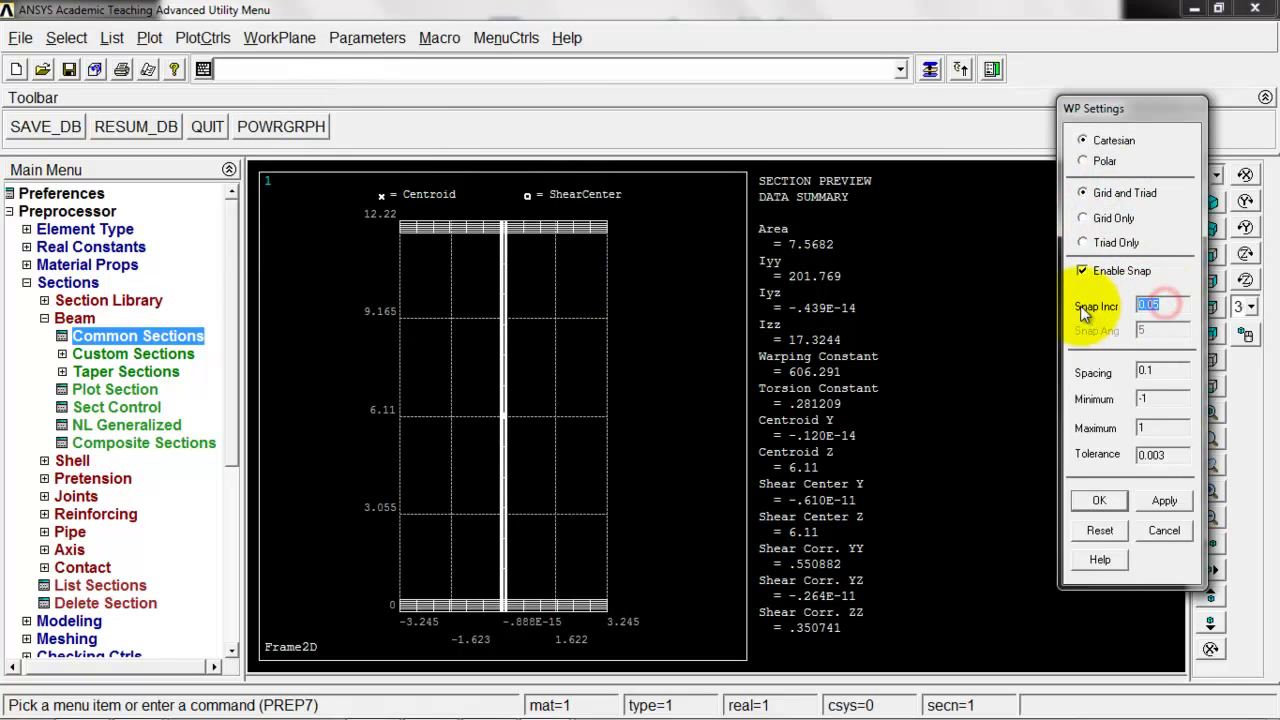
pyautogui.write('12')
pyautogui.press('Tab')
pyautogui.write('12')
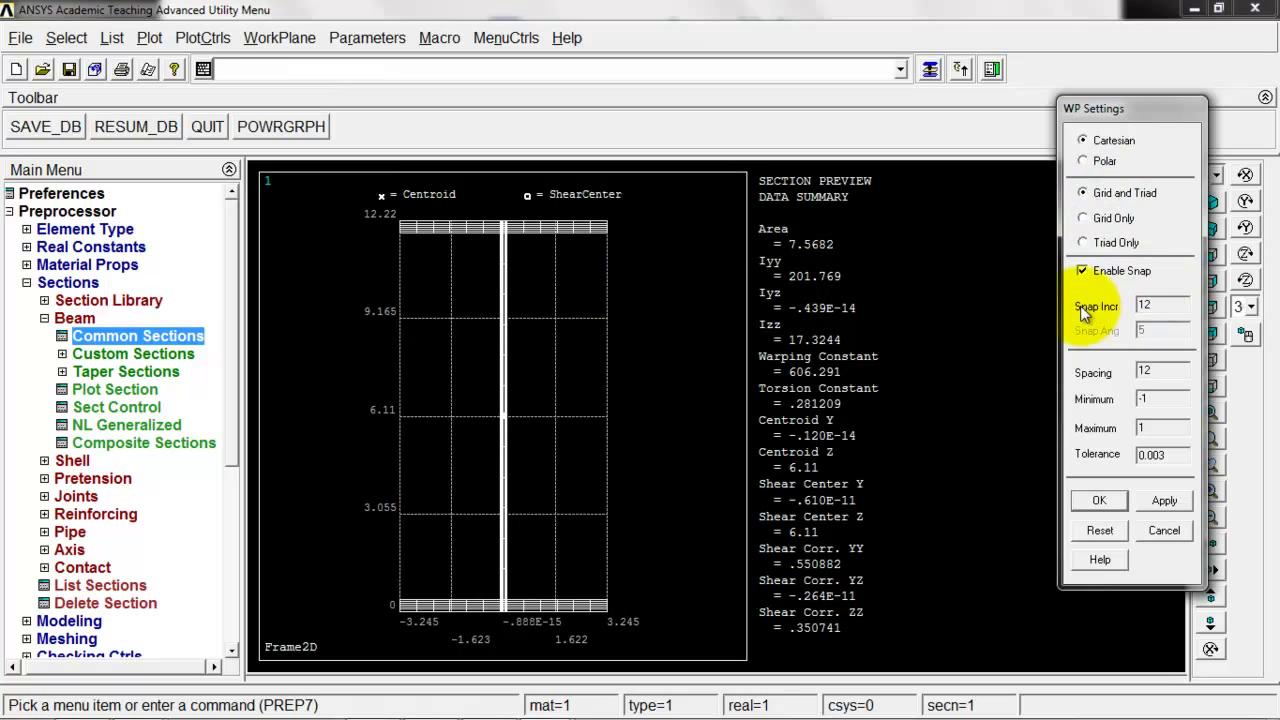
pyautogui.press('Tab')
pyautogui.write('0')
pyautogui.press('Tab')
pyautogui.write('120')
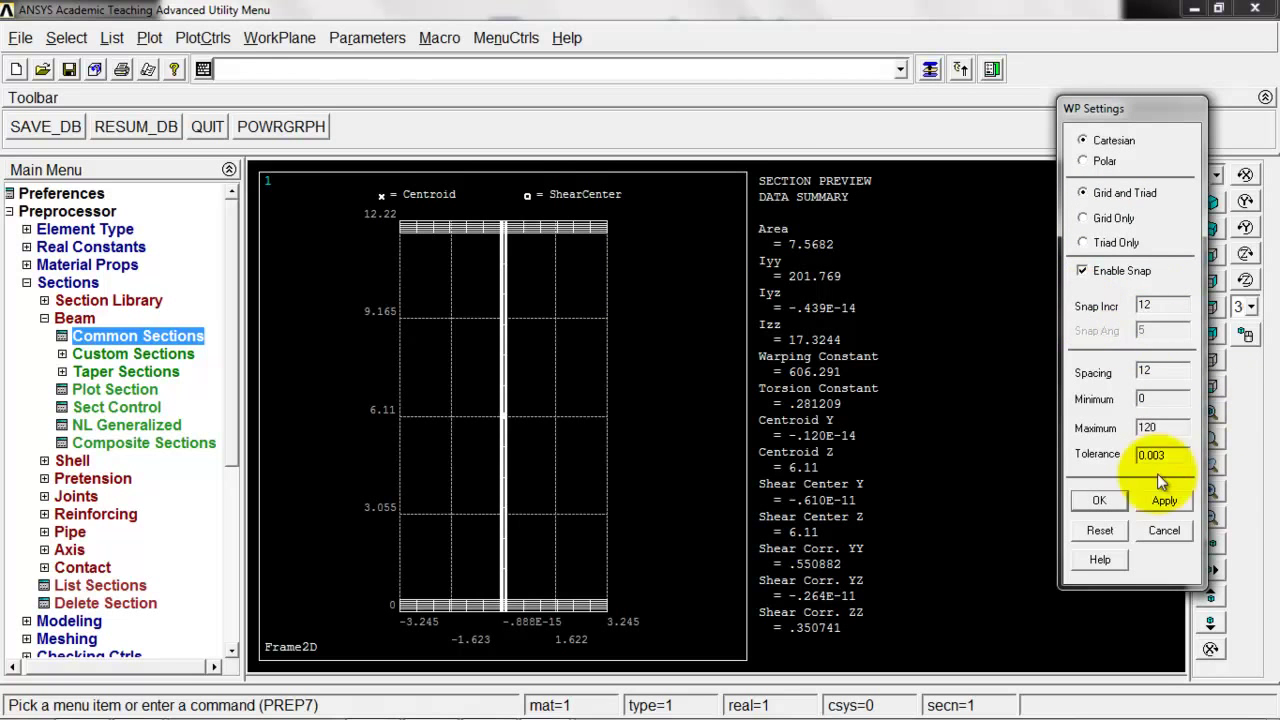
pyautogui.click(1100, 500)
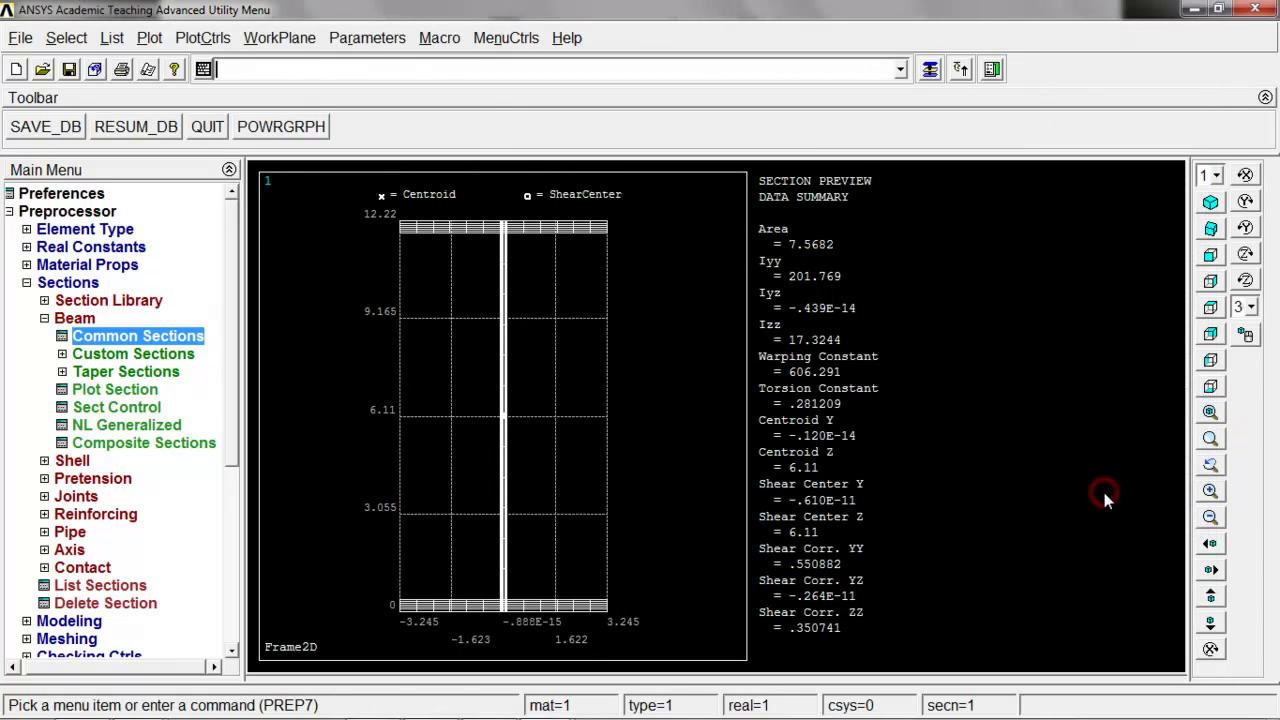
# Display the working plane and replot to clear the section preview
pyautogui.click(284, 37)
pyautogui.click(299, 65)
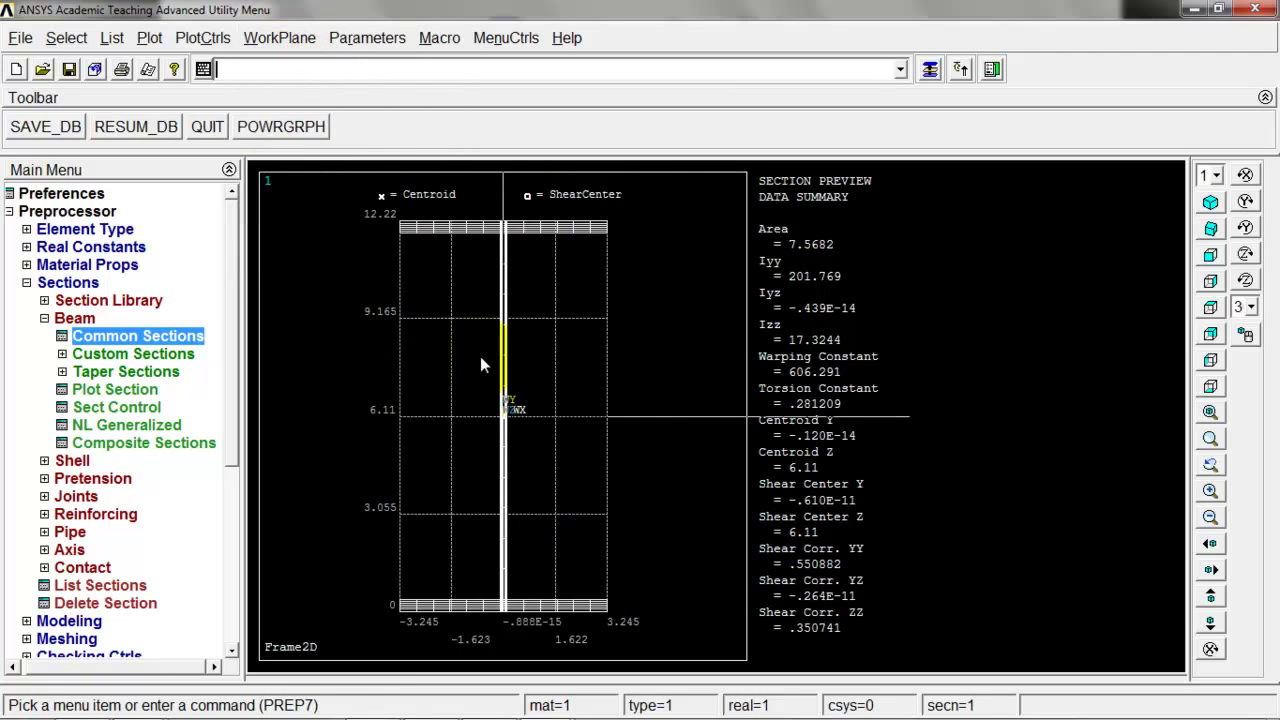
pyautogui.click(149, 37)
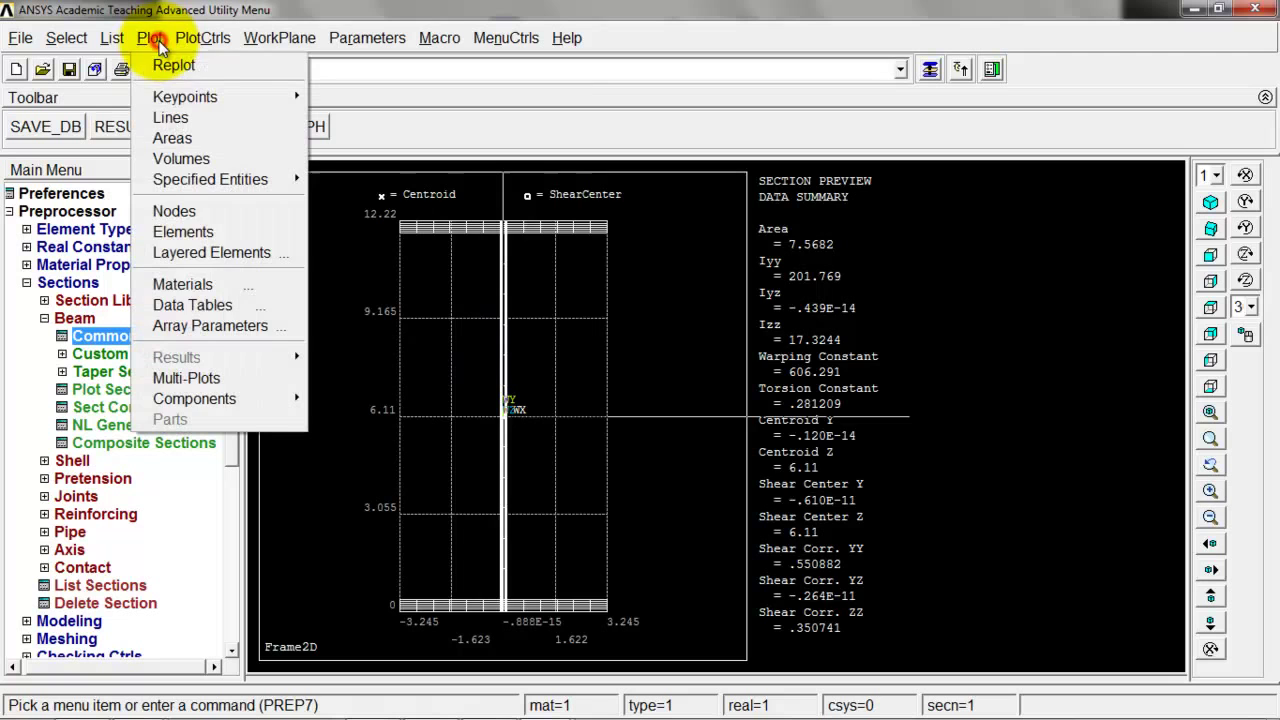
pyautogui.click(167, 65)
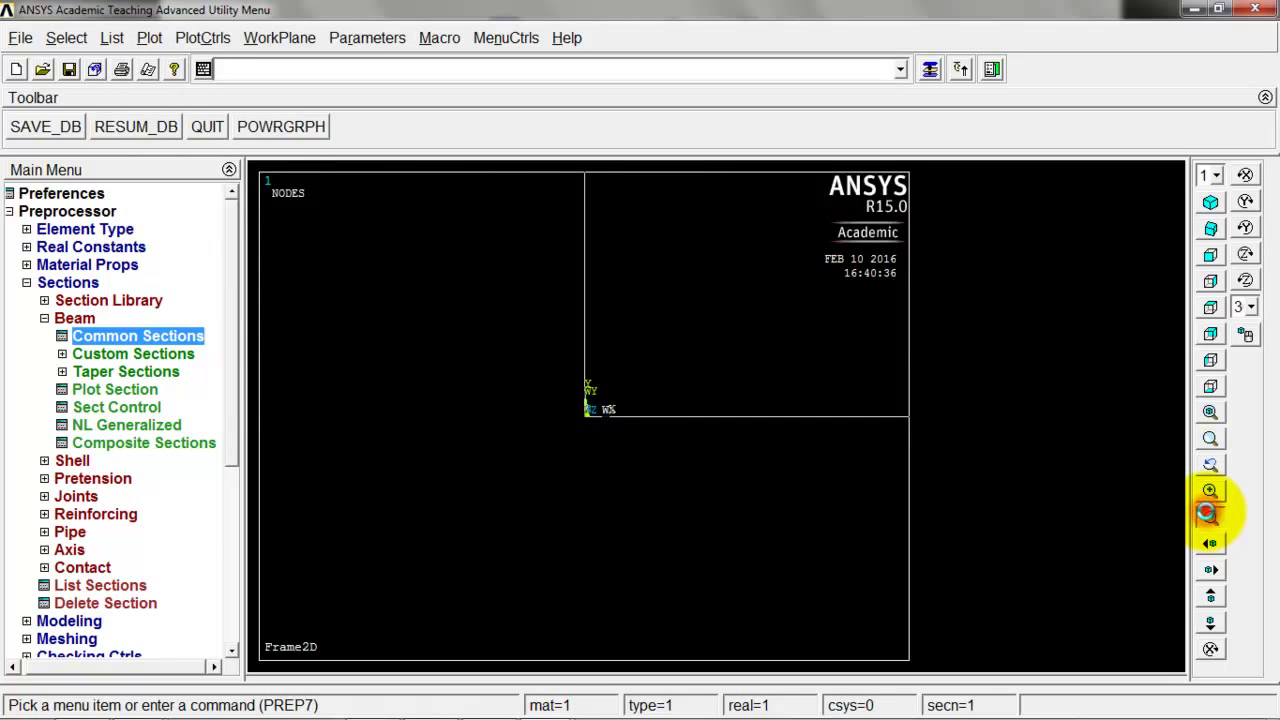
# Zoom and pan so the 0–120 grid fills the window, then collapse Sections
pyautogui.click(1209, 515)
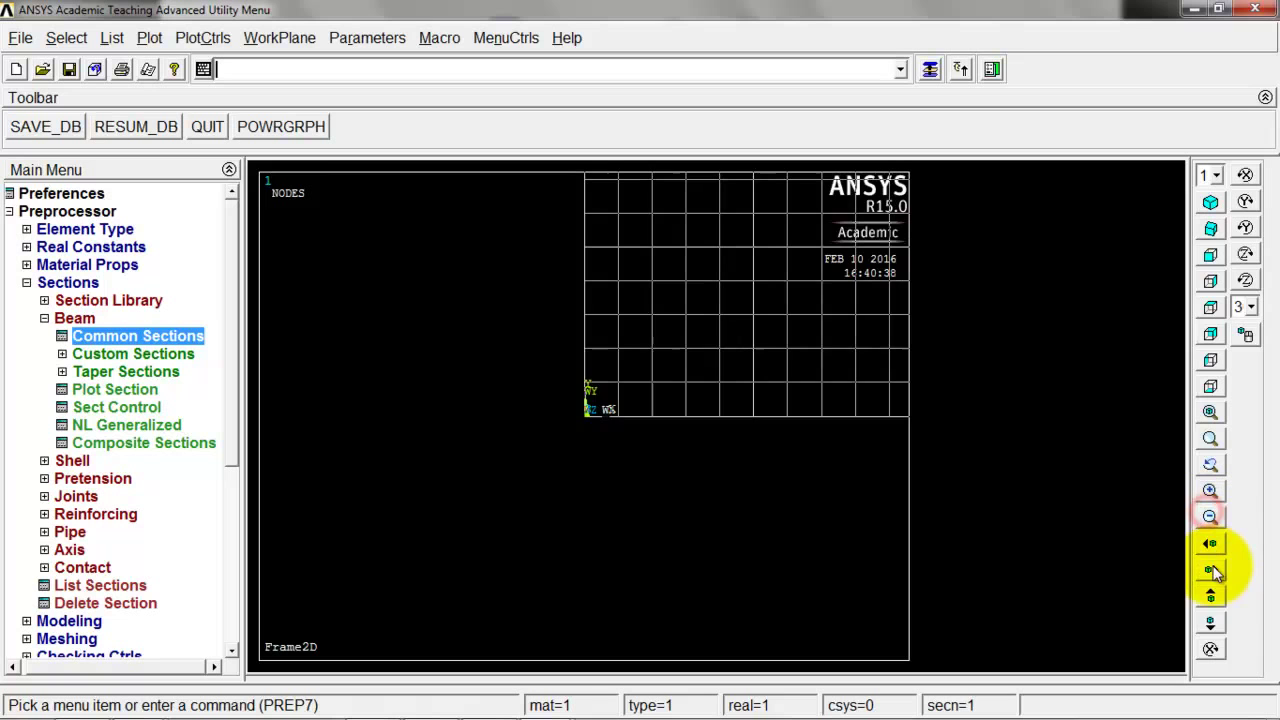
pyautogui.click(1211, 543)
pyautogui.click(1210, 622)
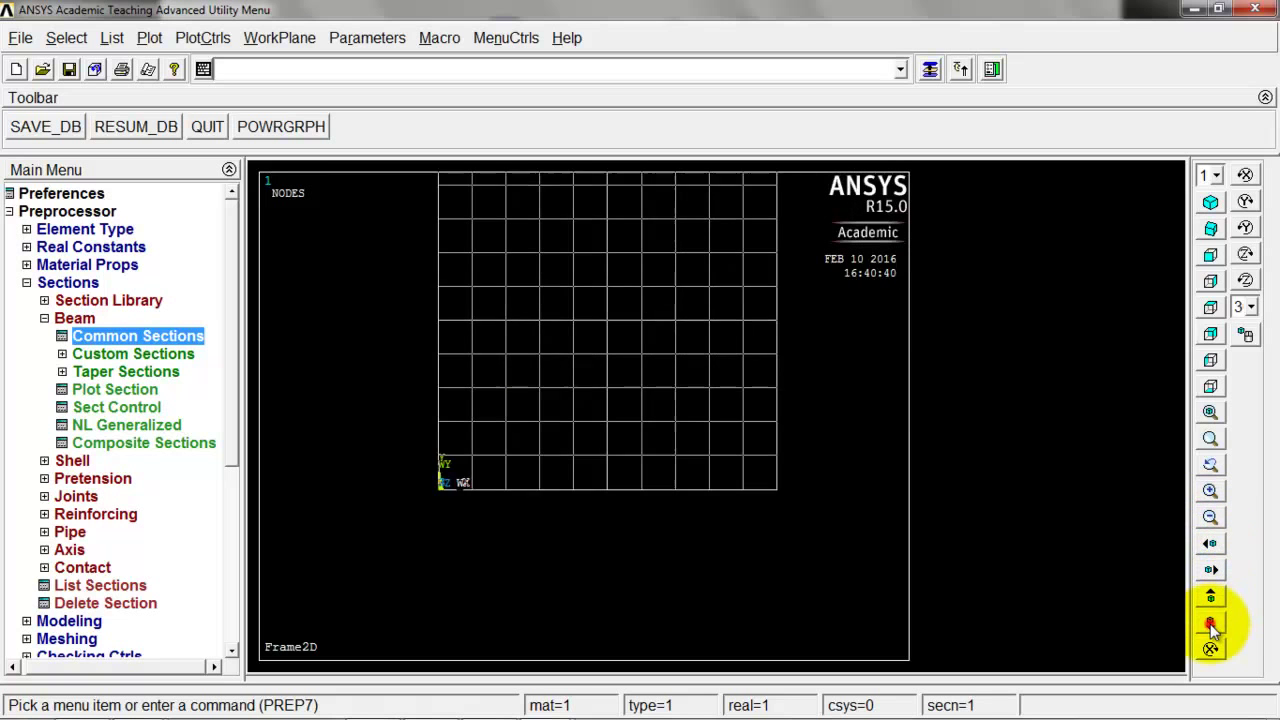
pyautogui.click(1210, 490)
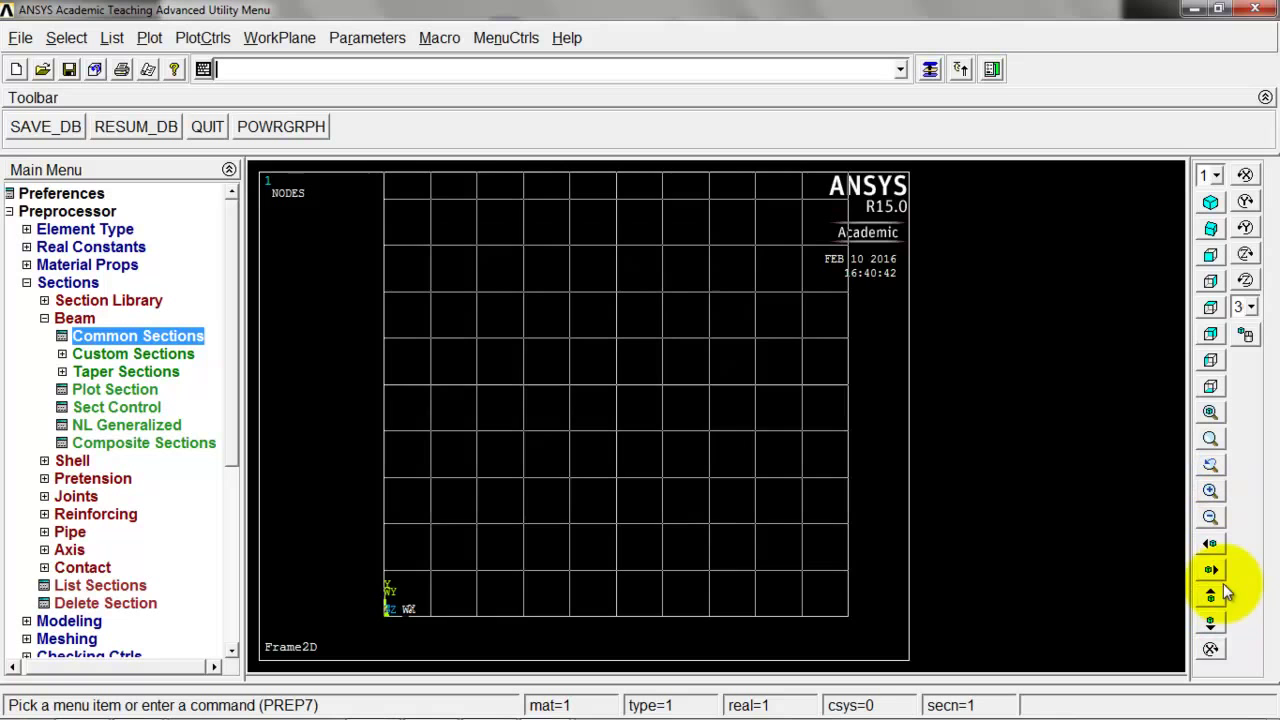
pyautogui.click(1210, 545)
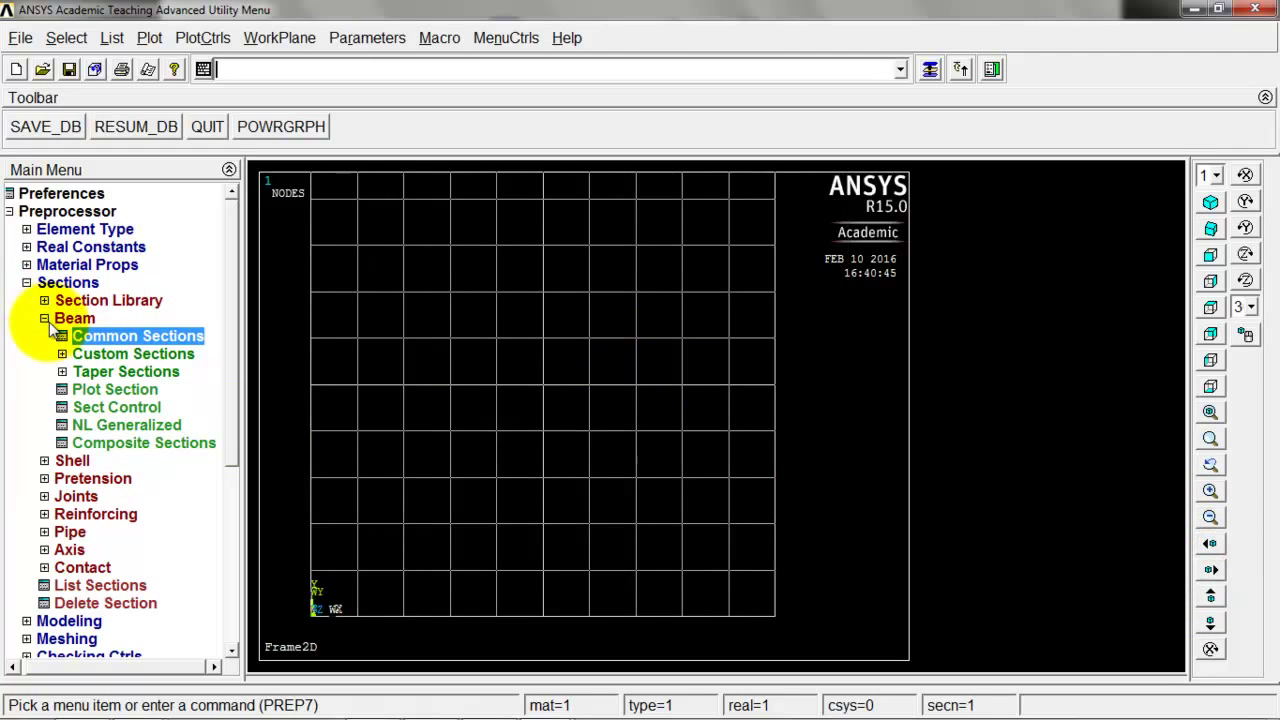
pyautogui.click(30, 284)
# Create nodes on the working plane at (0,108), (120,108) and (120,0)
pyautogui.click(32, 300)
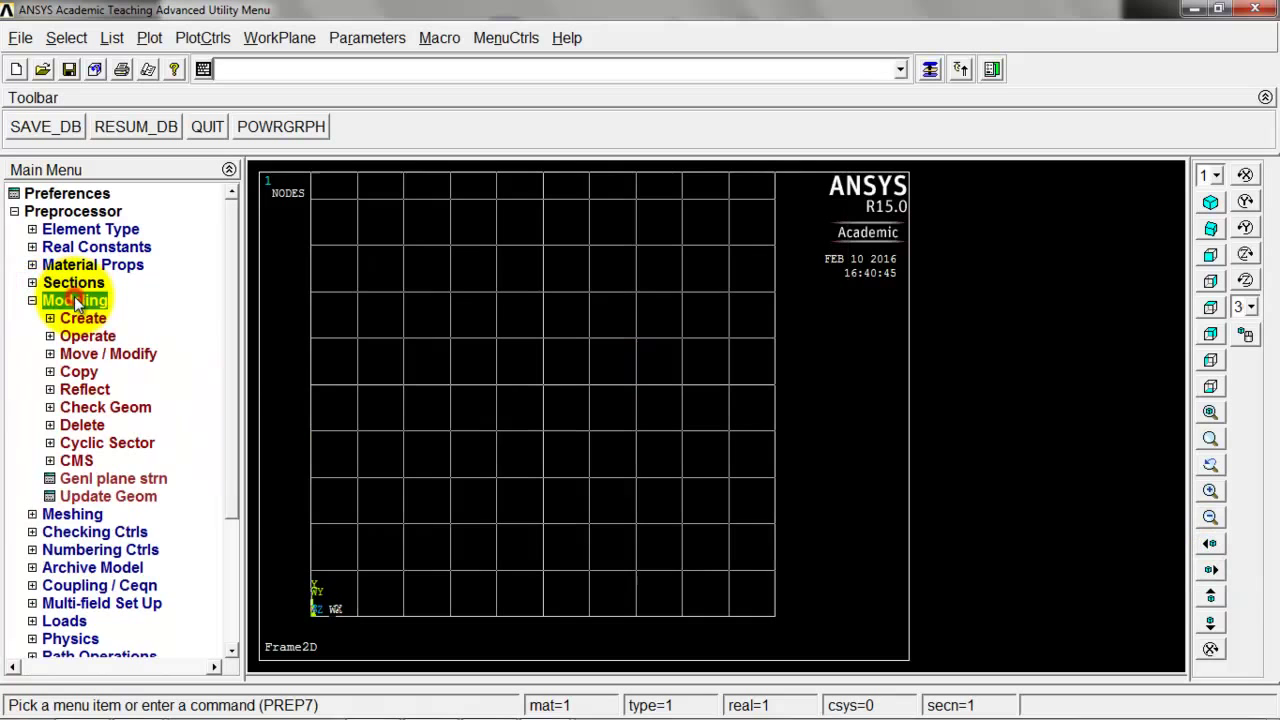
pyautogui.click(83, 318)
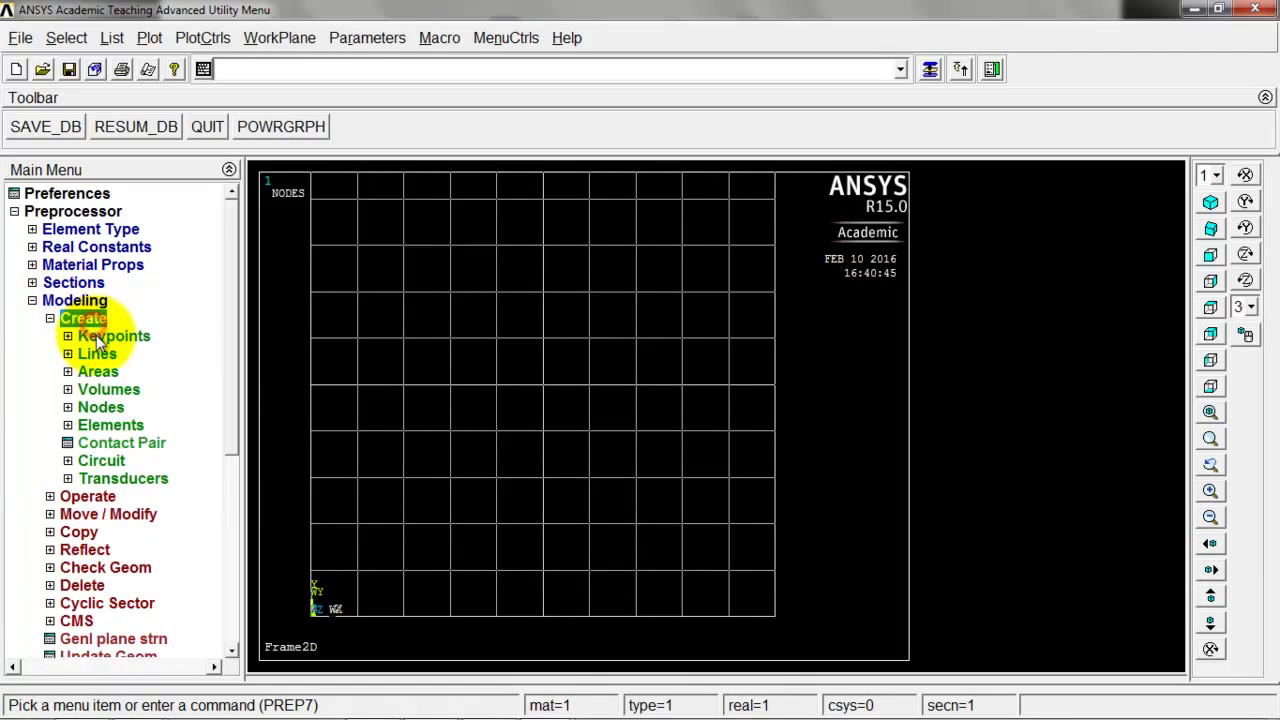
pyautogui.click(104, 407)
pyautogui.click(133, 426)
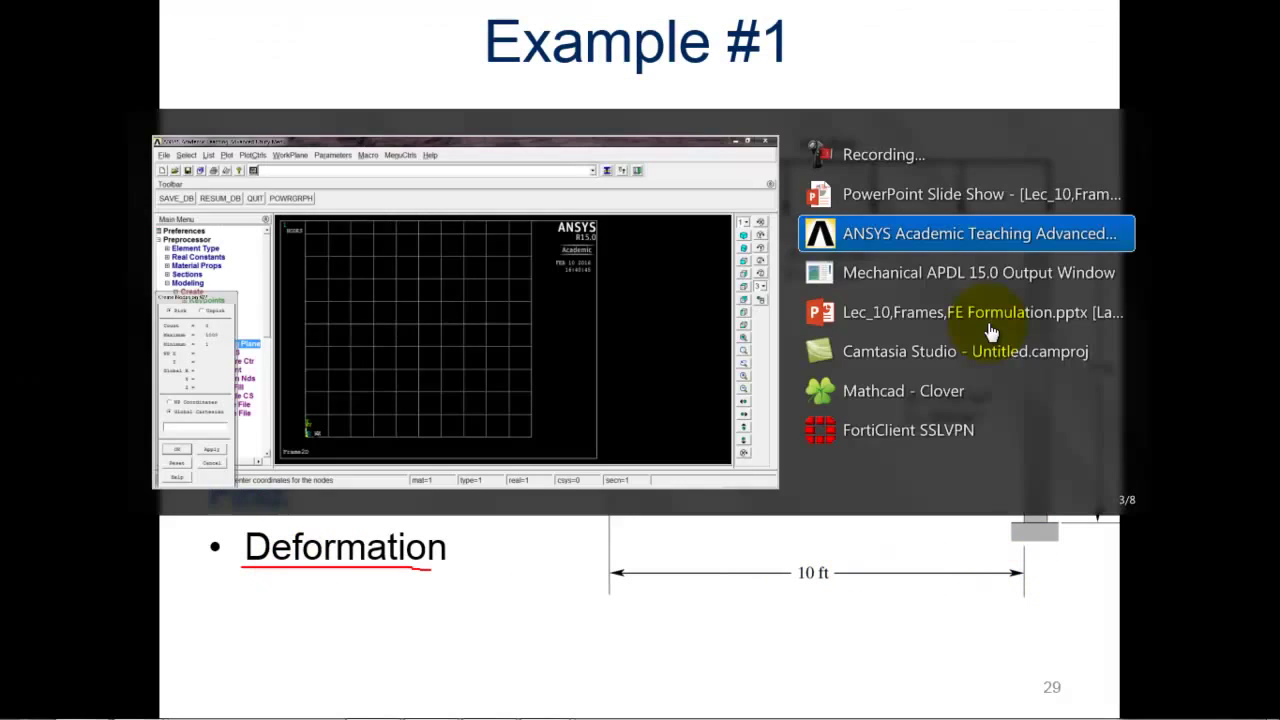
pyautogui.hotkey('alt', 'Tab')
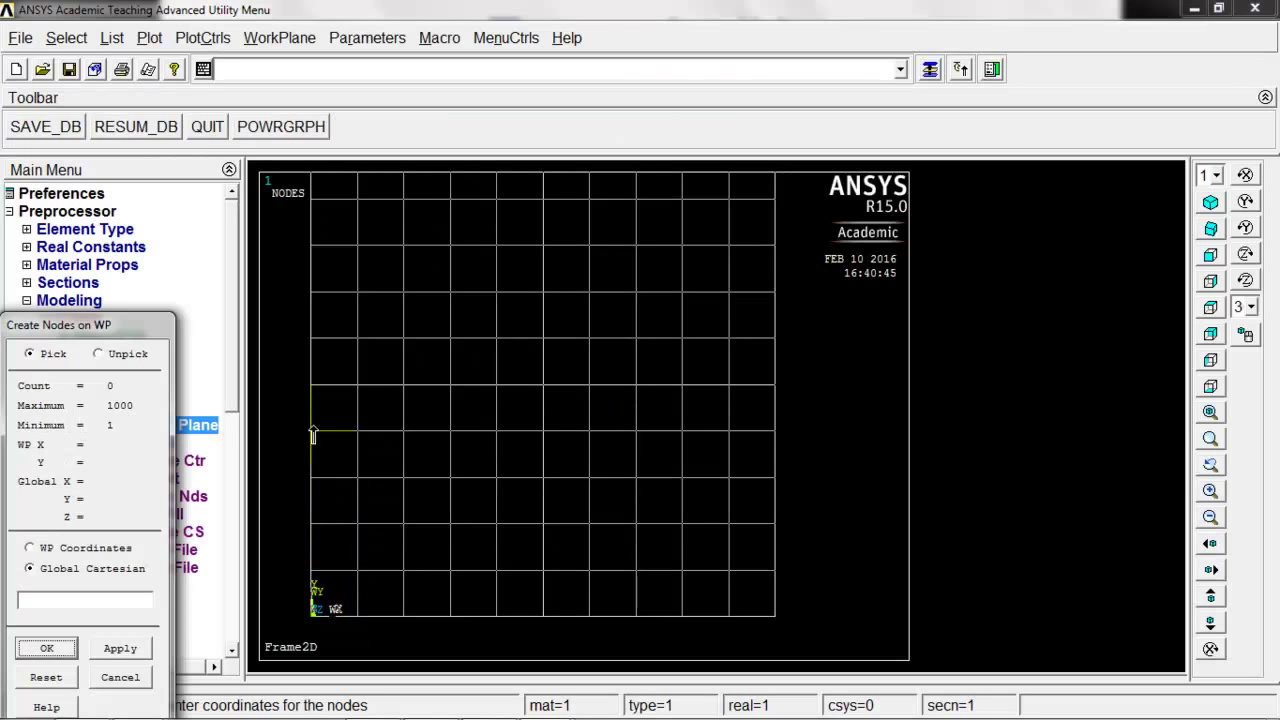
pyautogui.click(311, 199)
pyautogui.click(775, 199)
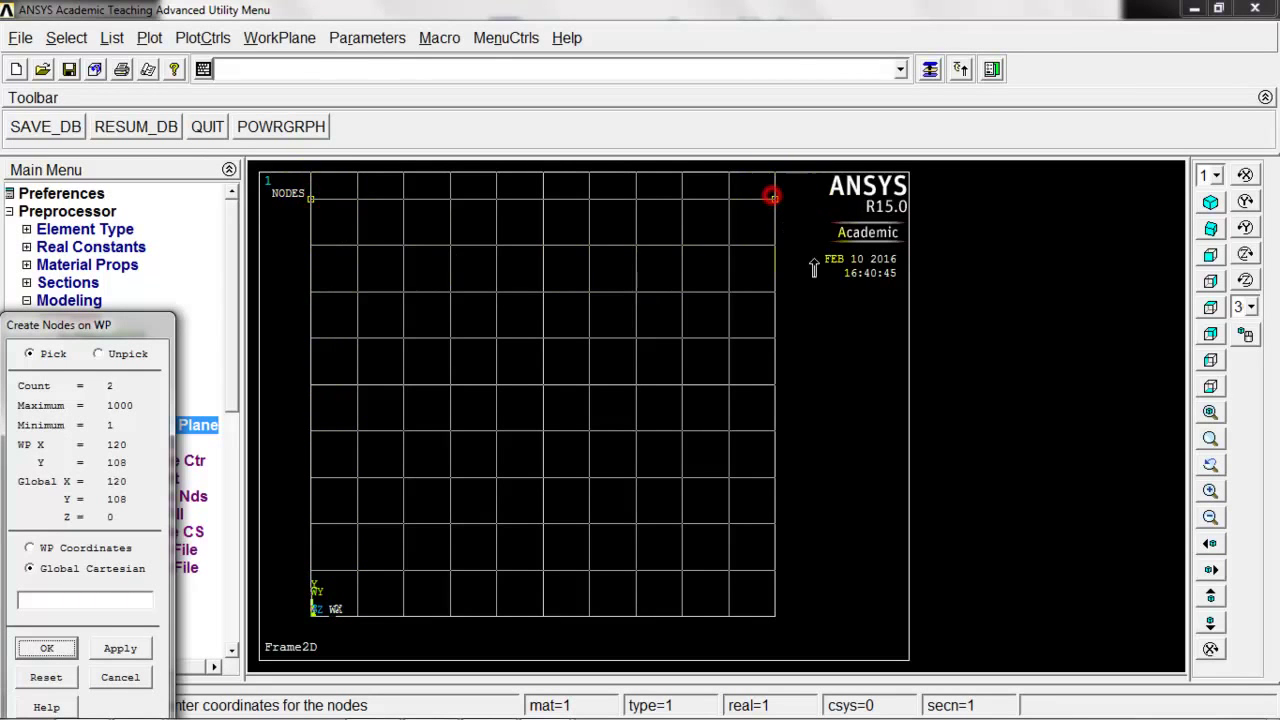
pyautogui.click(766, 617)
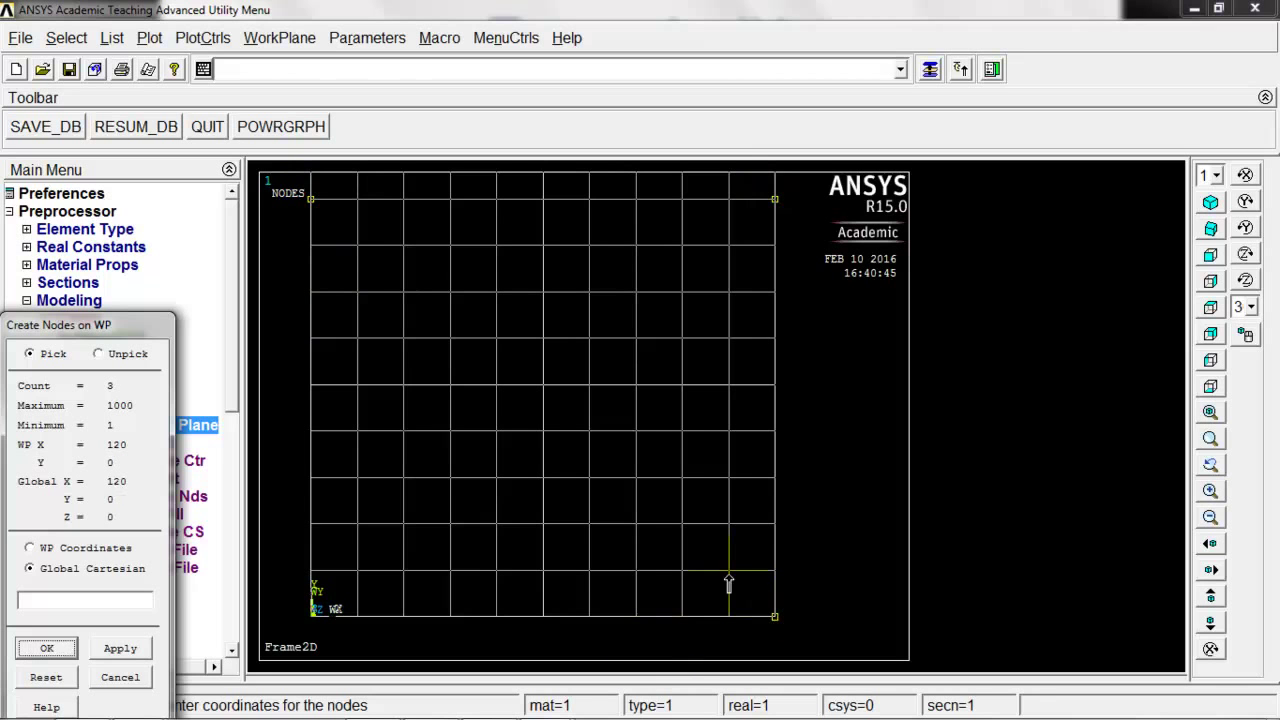
pyautogui.middleClick(822, 538)
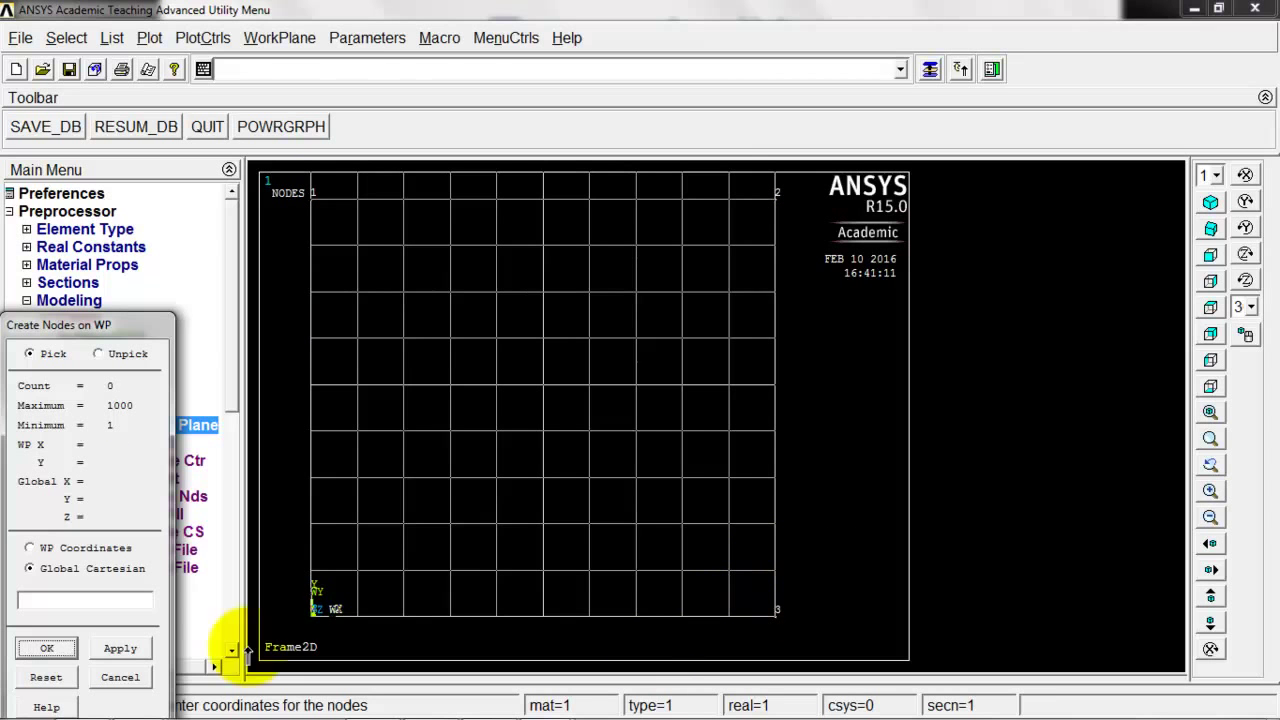
pyautogui.click(46, 648)
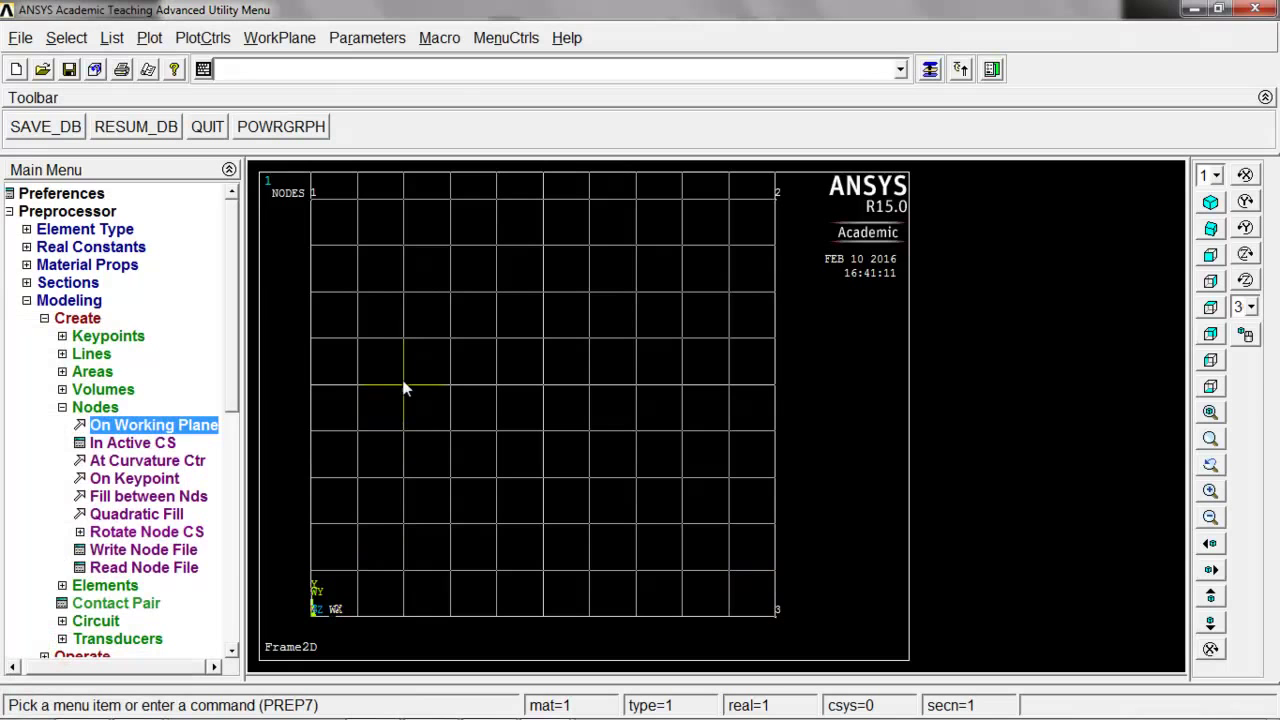
# Create auto-numbered elements through nodes 1–2 and 2–3, then hide the working-plane grid
pyautogui.click(108, 587)
pyautogui.click(152, 462)
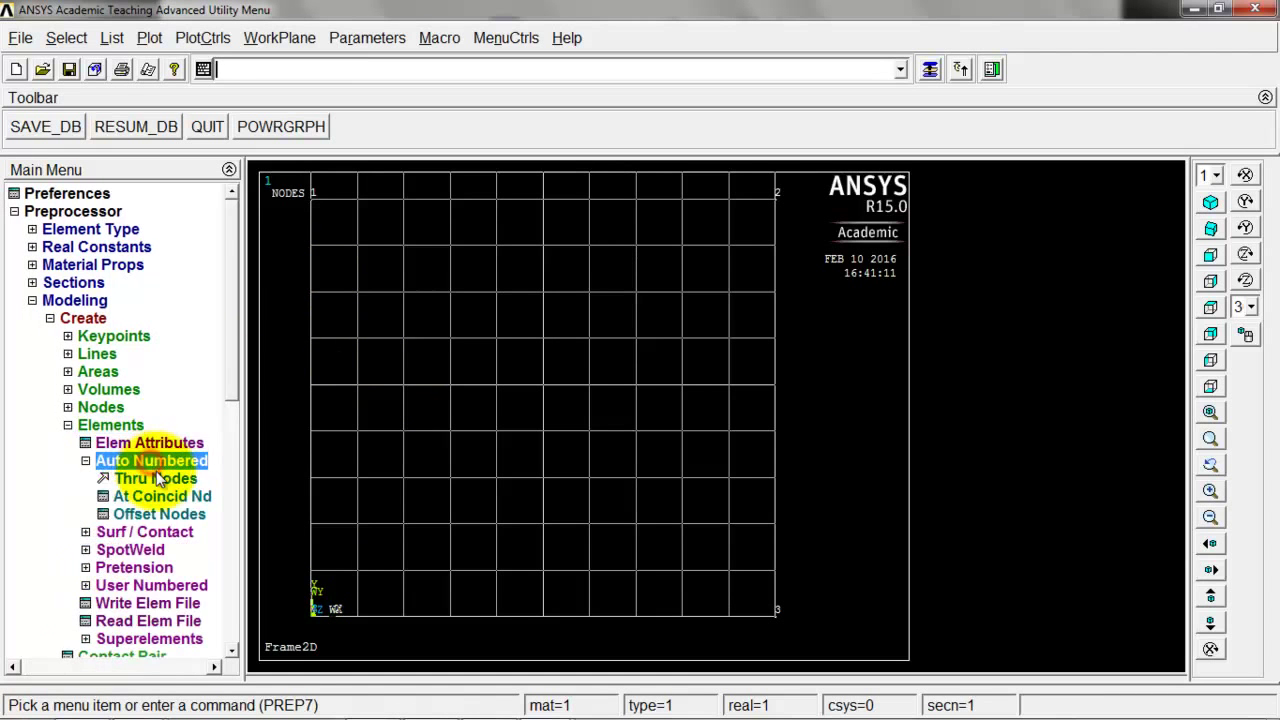
pyautogui.click(156, 479)
pyautogui.moveTo(146, 327); pyautogui.dragTo(227, 183)
pyautogui.click(312, 195)
pyautogui.click(775, 197)
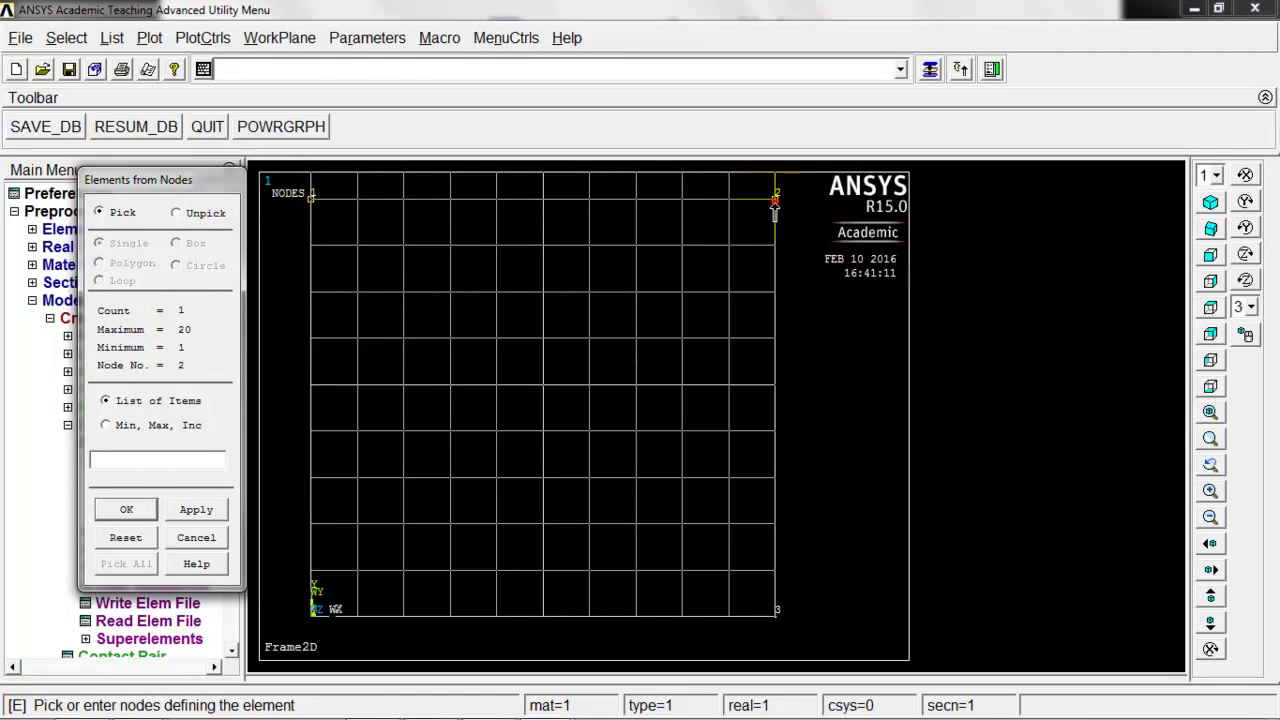
pyautogui.middleClick(830, 298)
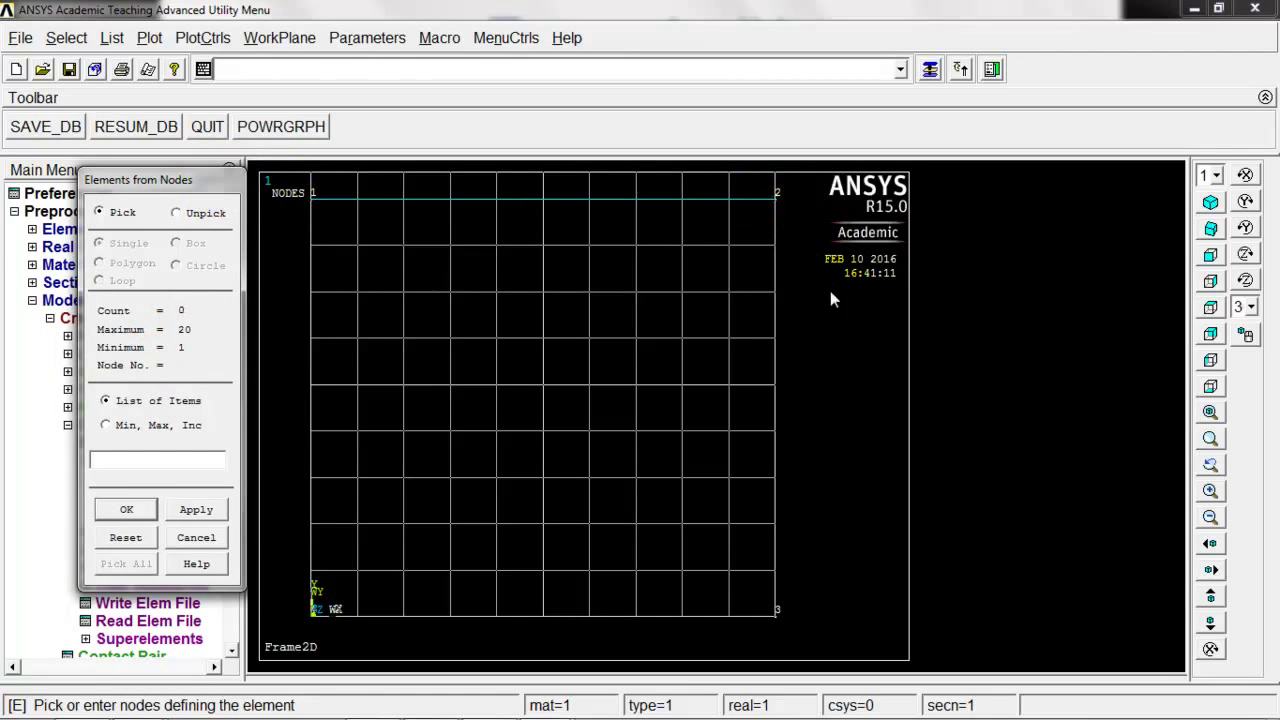
pyautogui.click(770, 204)
pyautogui.middleClick(775, 615)
pyautogui.click(126, 510)
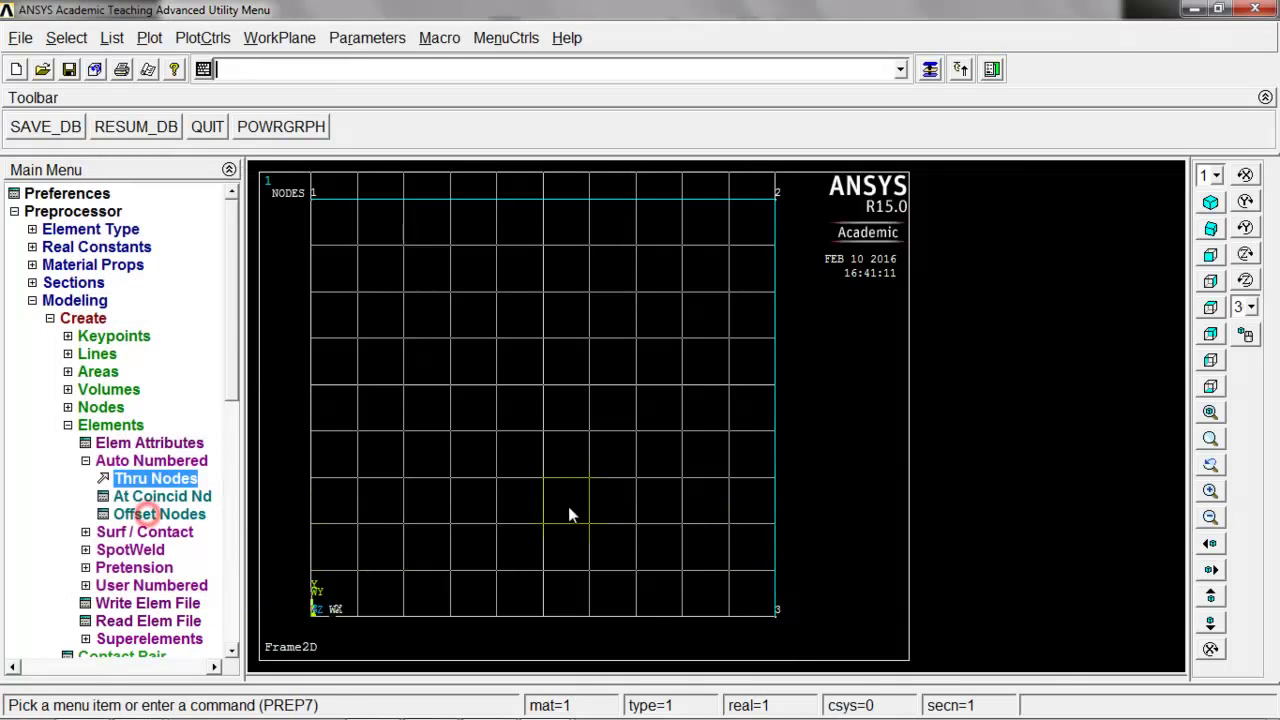
pyautogui.click(280, 38)
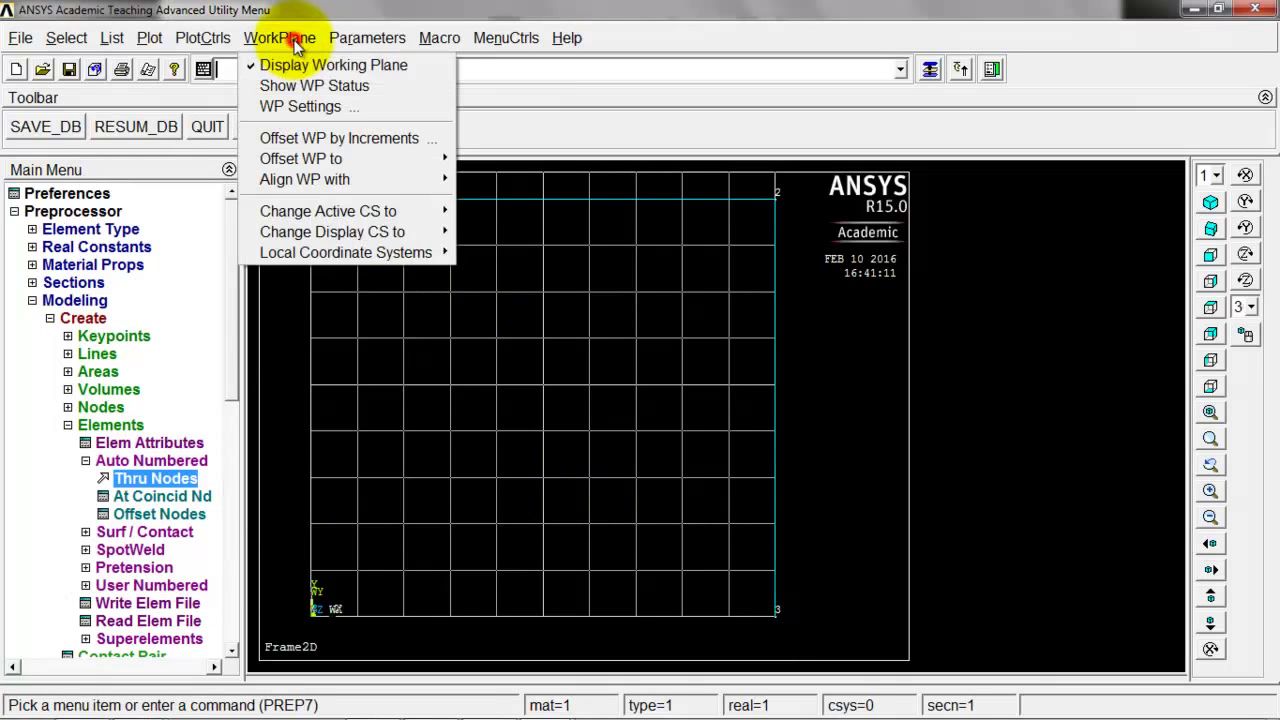
# Hide the working-plane grid and turn on node numbers and element numbers in plot numbering
pyautogui.click(297, 60)
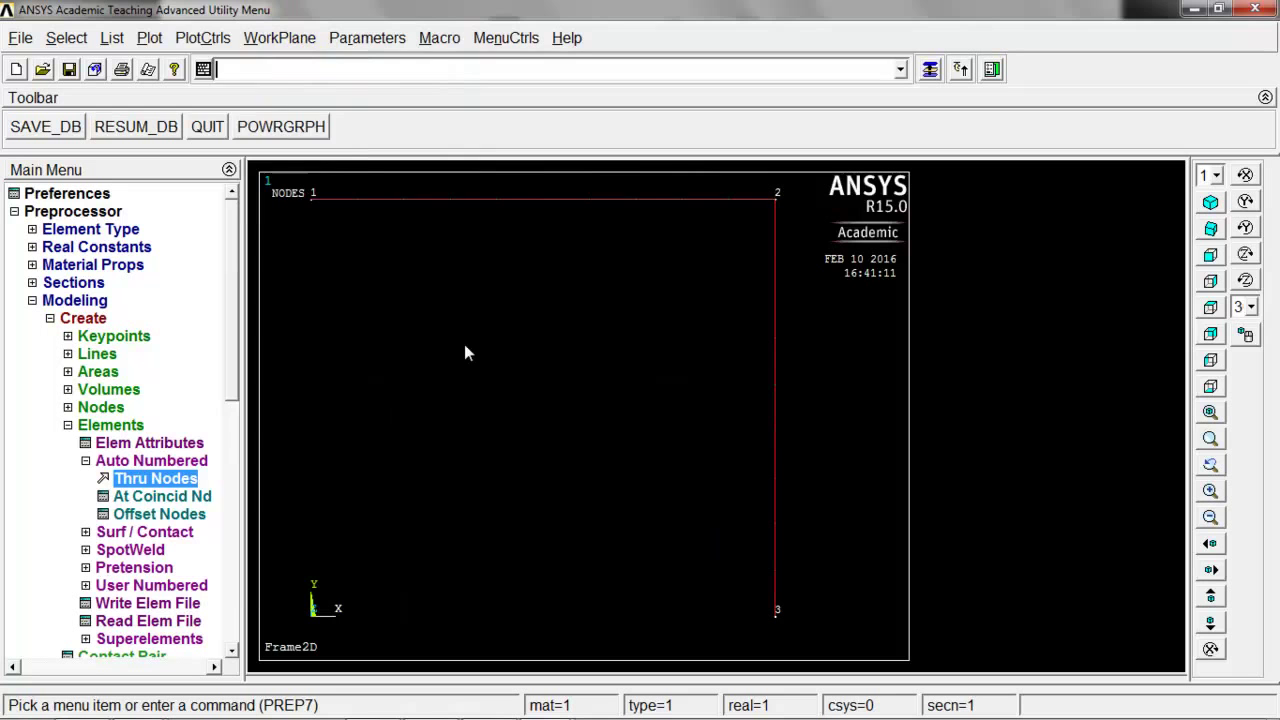
pyautogui.click(202, 38)
pyautogui.click(229, 117)
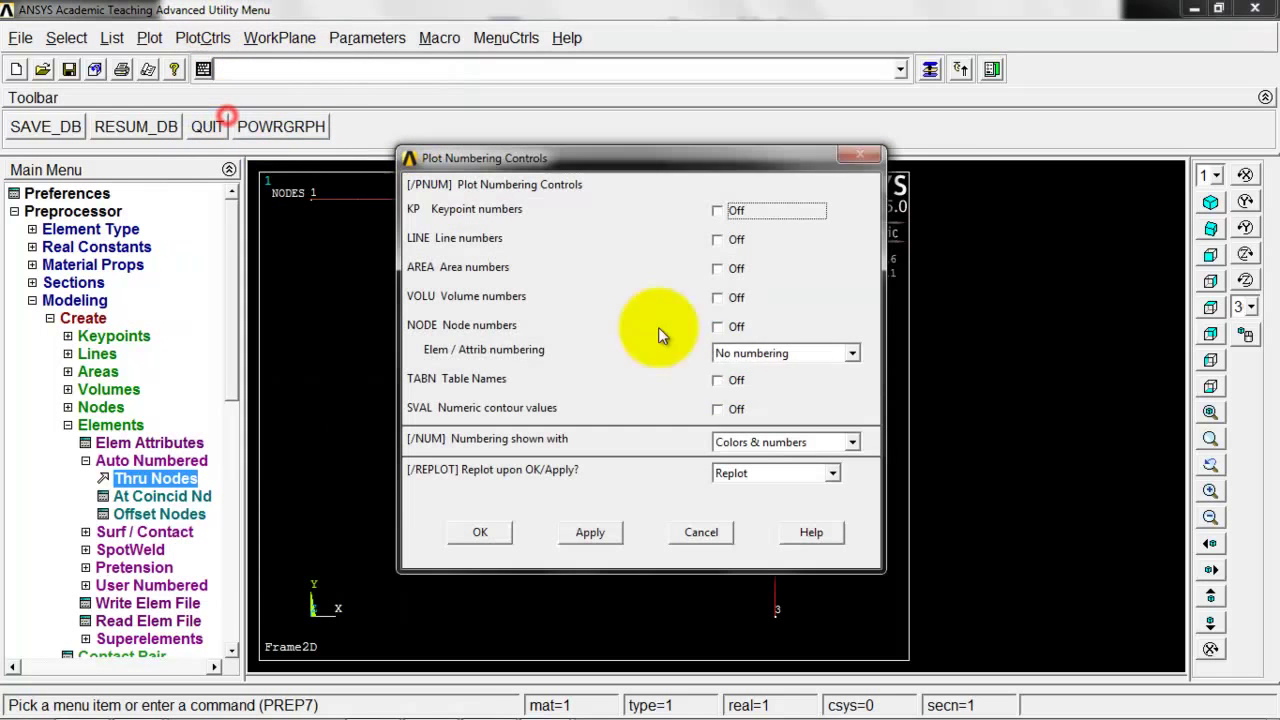
pyautogui.click(717, 326)
pyautogui.click(750, 353)
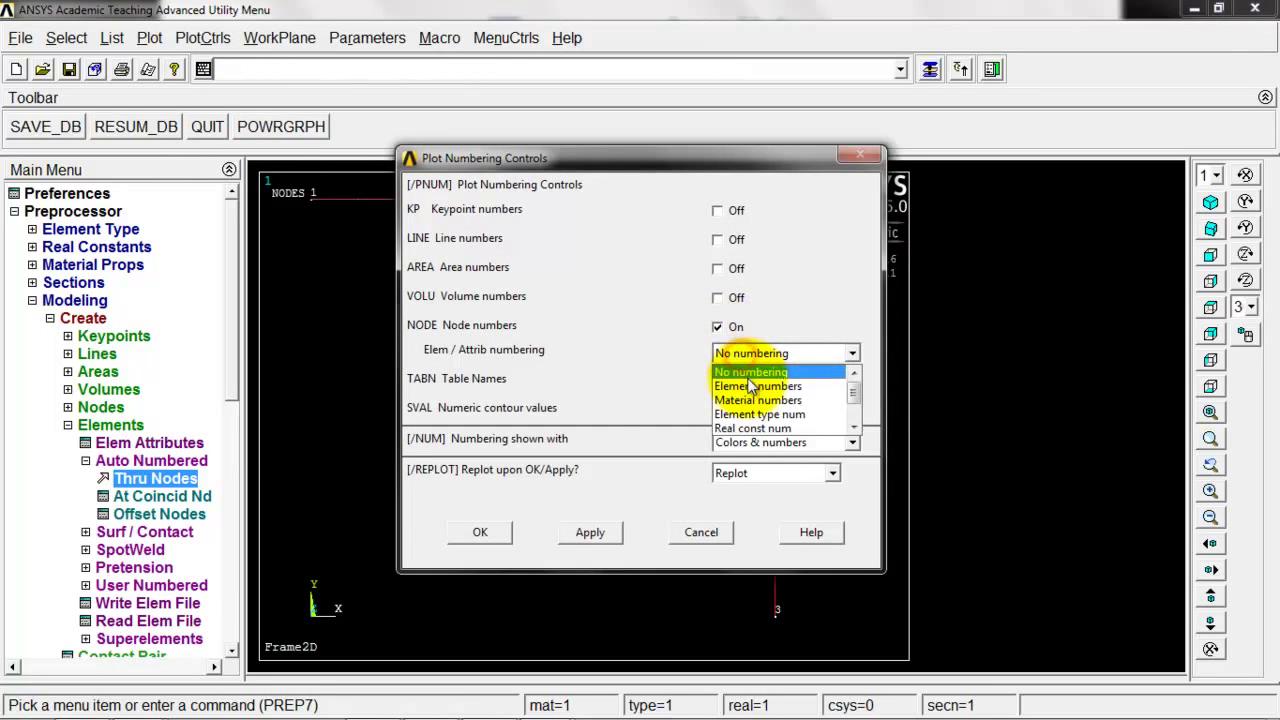
pyautogui.click(750, 386)
pyautogui.click(490, 530)
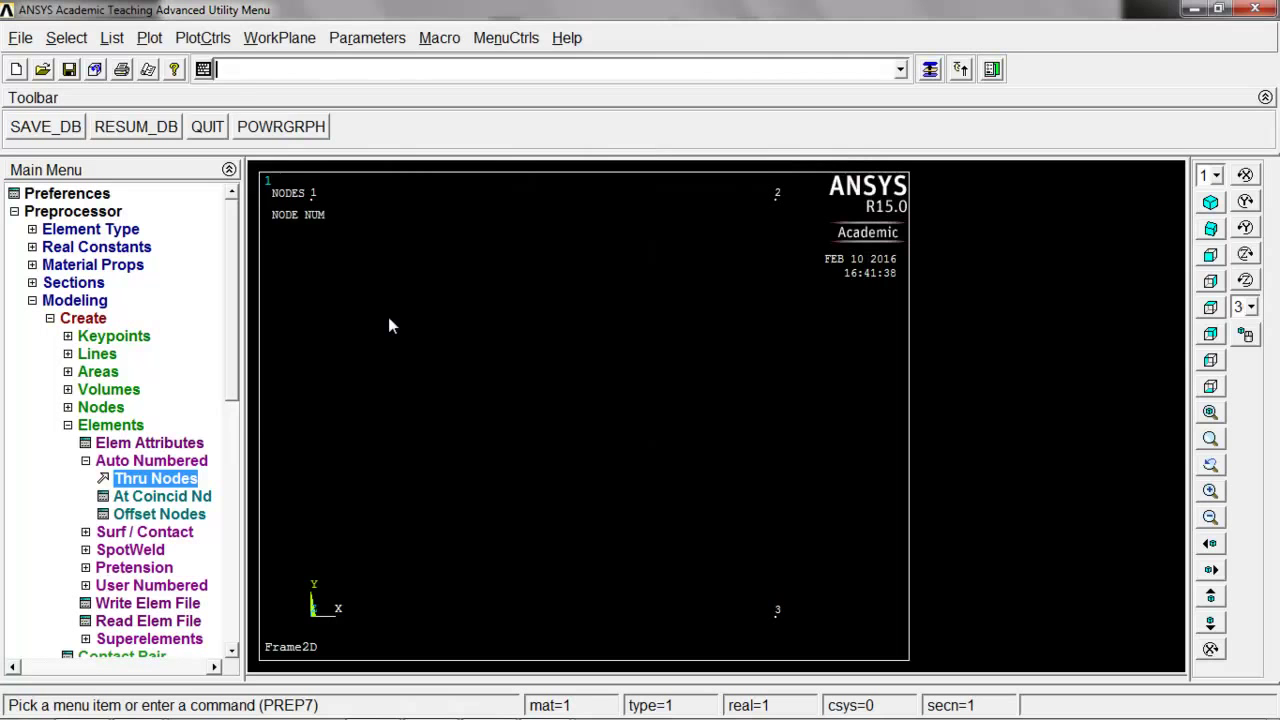
# Plot the two frame elements and zoom out so the whole frame fits
pyautogui.click(152, 38)
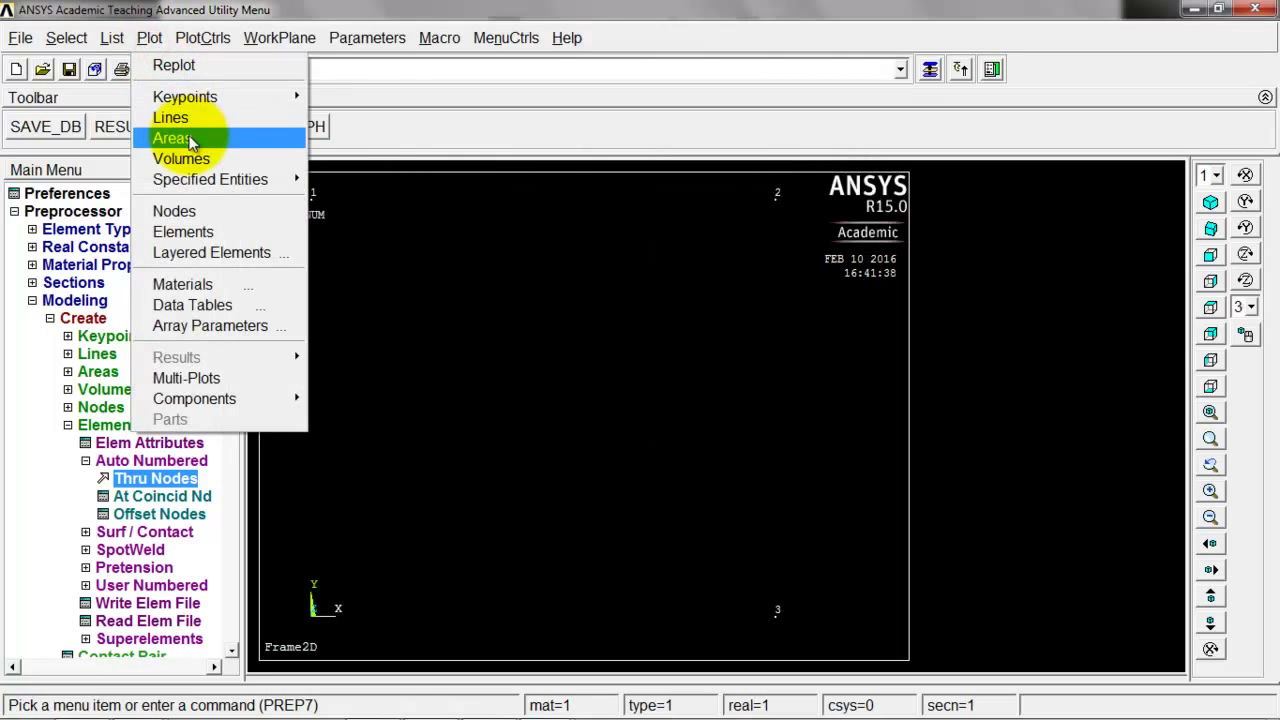
pyautogui.click(190, 232)
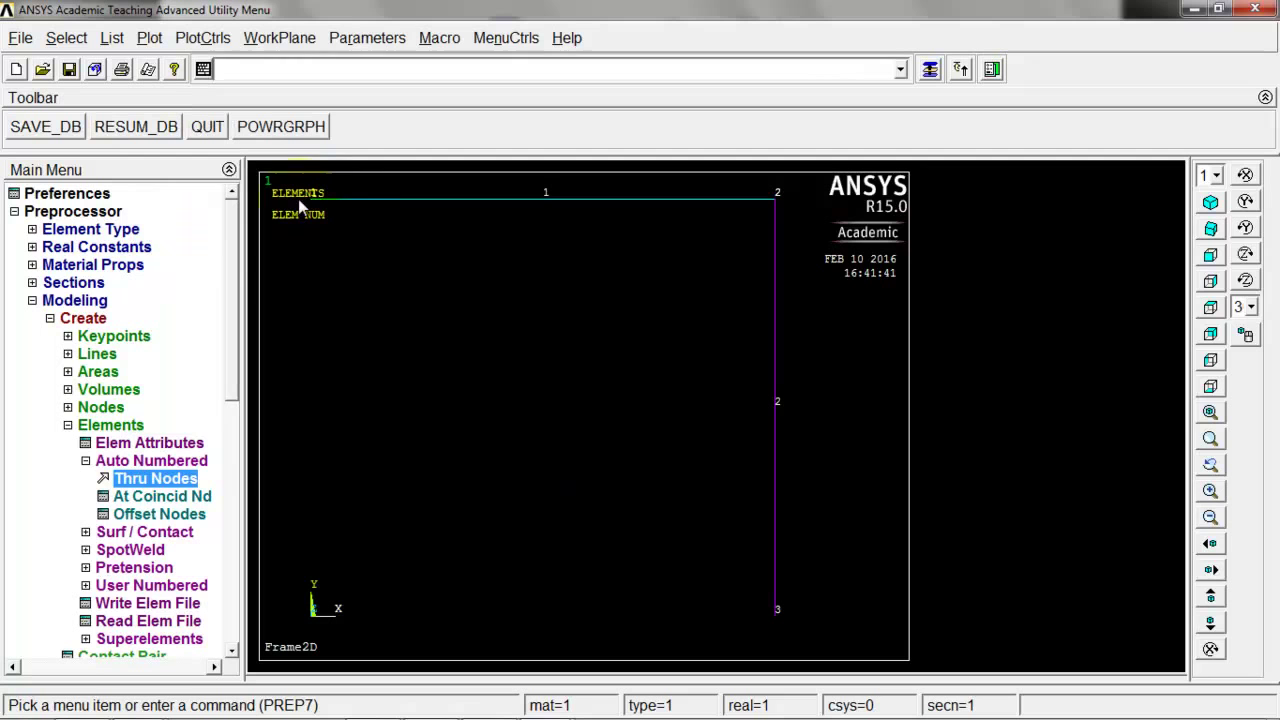
pyautogui.click(1210, 517)
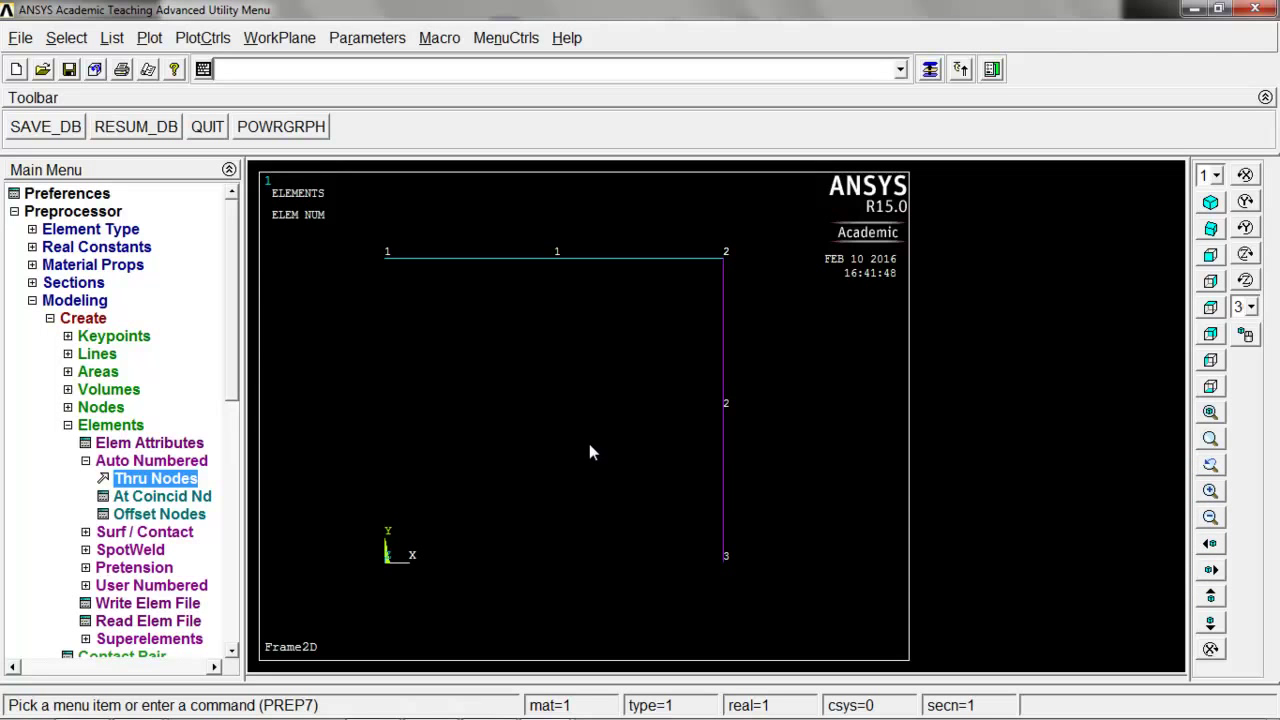
# Start a structural displacement constraint on nodes from the Solution loads menu
pyautogui.click(32, 300)
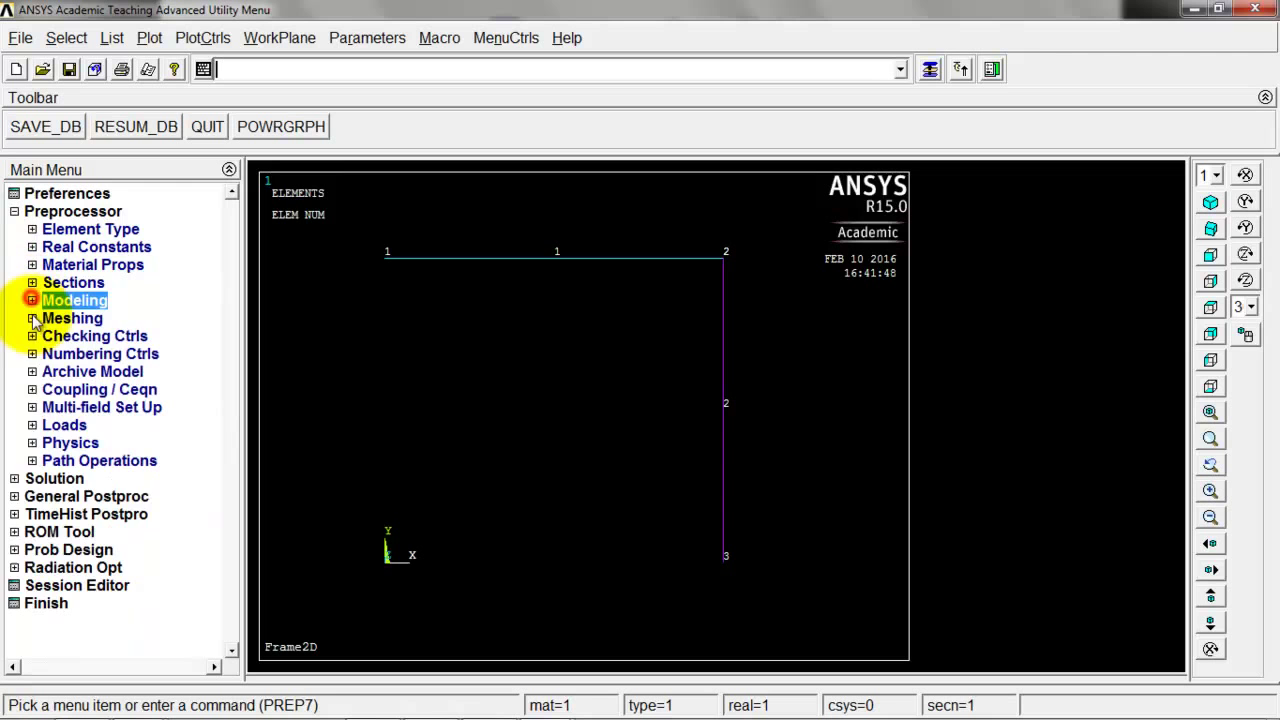
pyautogui.click(60, 478)
pyautogui.click(72, 265)
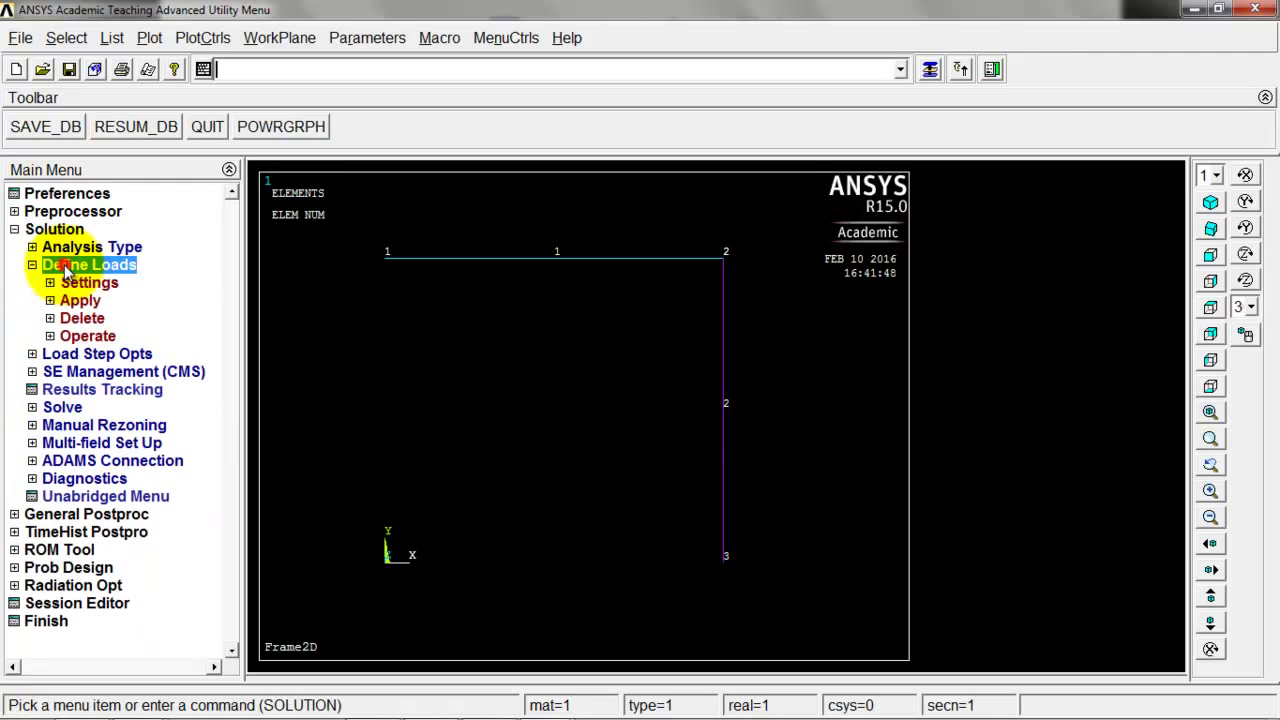
pyautogui.click(80, 300)
pyautogui.click(100, 318)
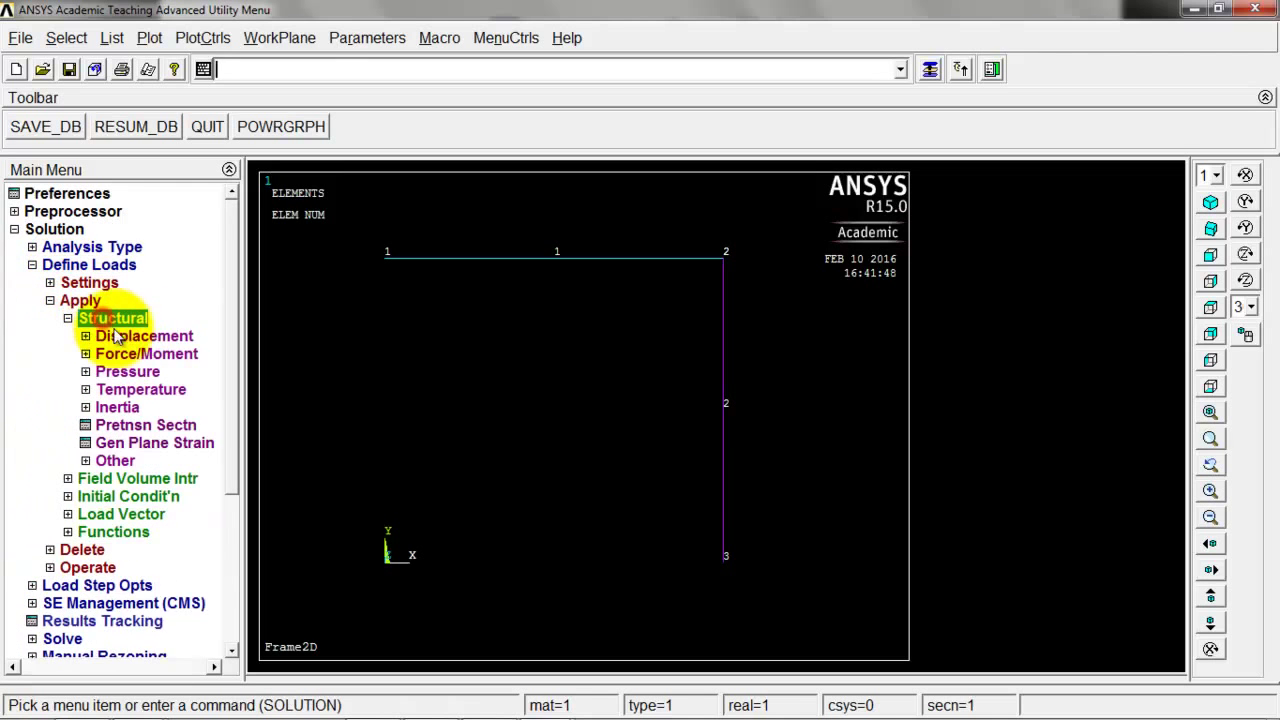
pyautogui.click(127, 338)
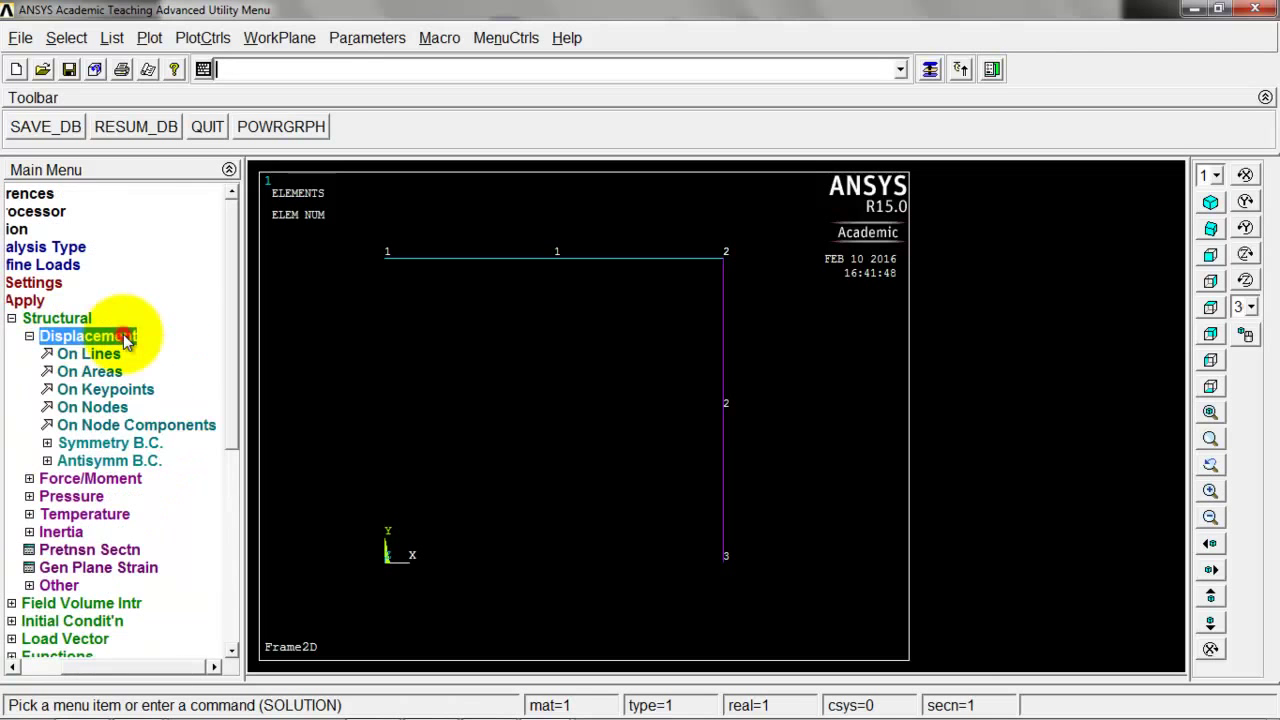
pyautogui.click(110, 408)
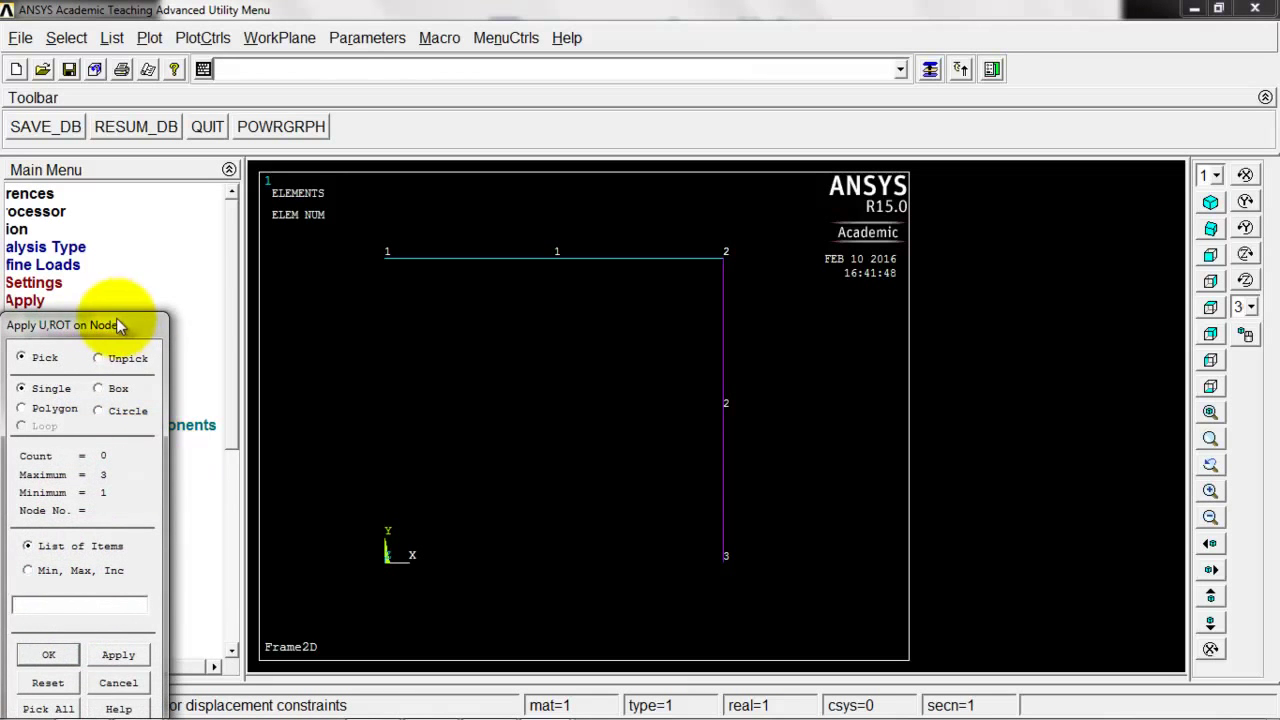
pyautogui.moveTo(116, 320); pyautogui.dragTo(248, 224)
# Circle the left wall support and the bottom column support on the Example #1 slide
pyautogui.hotkey('alt', 'Tab')
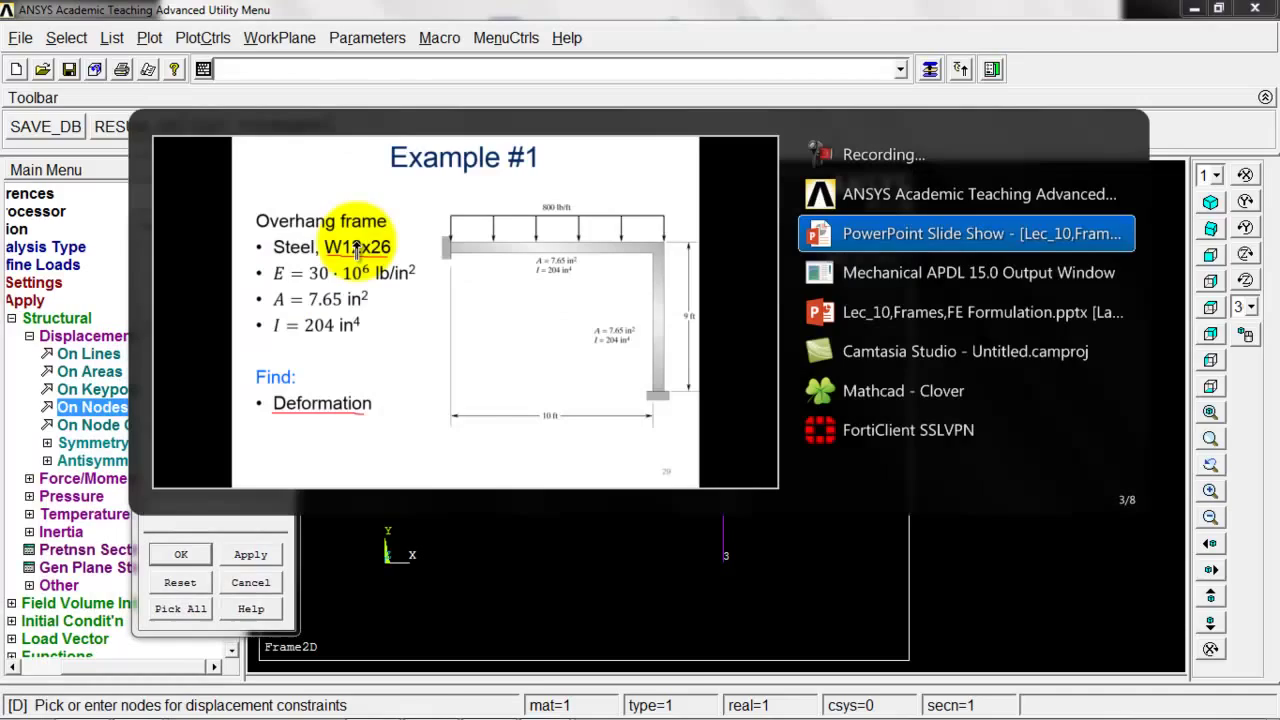
pyautogui.moveTo(566, 230)
pyautogui.mouseDown()
pyautogui.moveTo(612, 192)
pyautogui.moveTo(573, 240)
pyautogui.moveTo(556, 214)
pyautogui.mouseUp()
pyautogui.moveTo(1014, 491)
pyautogui.mouseDown()
pyautogui.moveTo(1038, 540)
pyautogui.moveTo(1005, 505)
pyautogui.mouseUp()
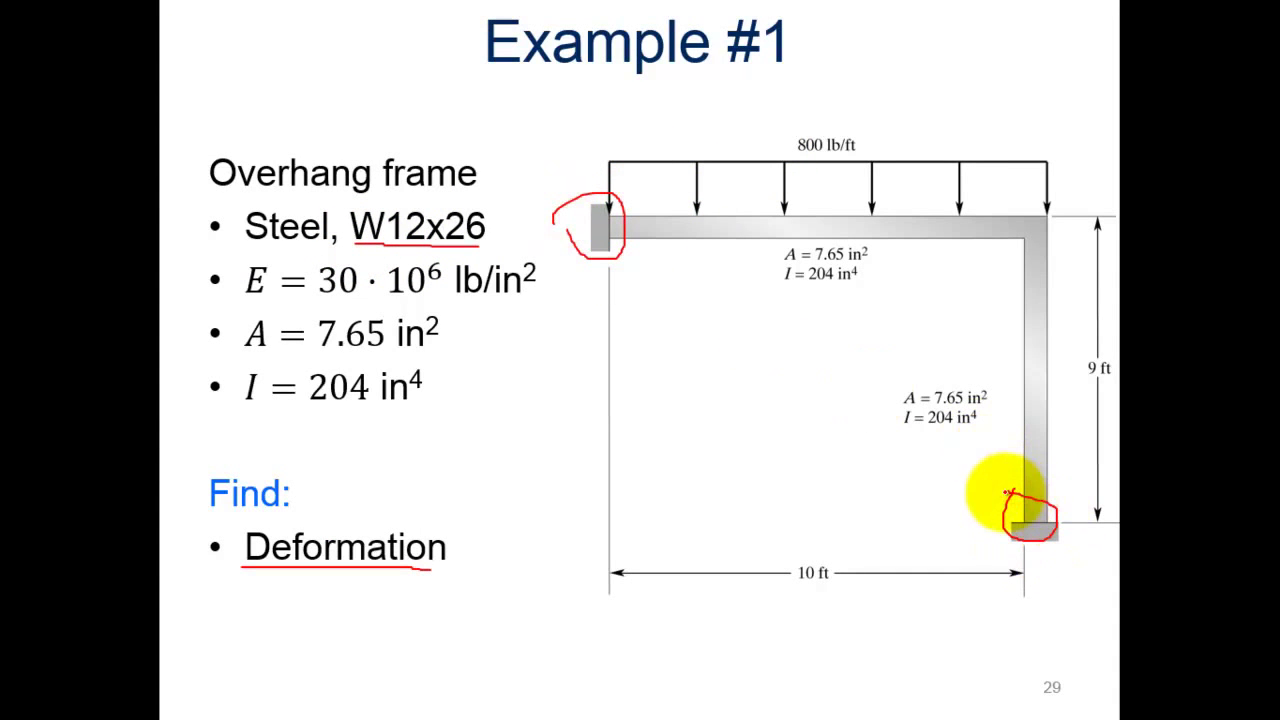
pyautogui.hotkey('alt', 'Tab')
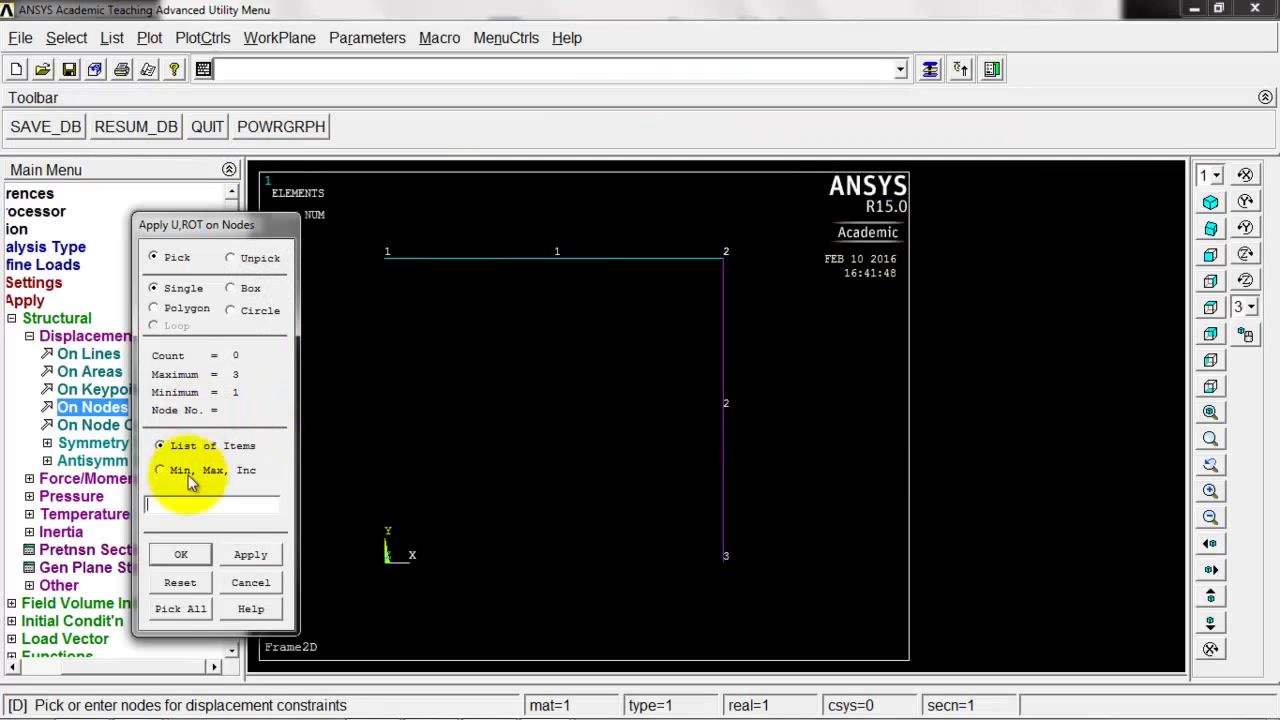
# Fix nodes 1 and 3 with all DOF set to a displacement of 0
pyautogui.click(383, 260)
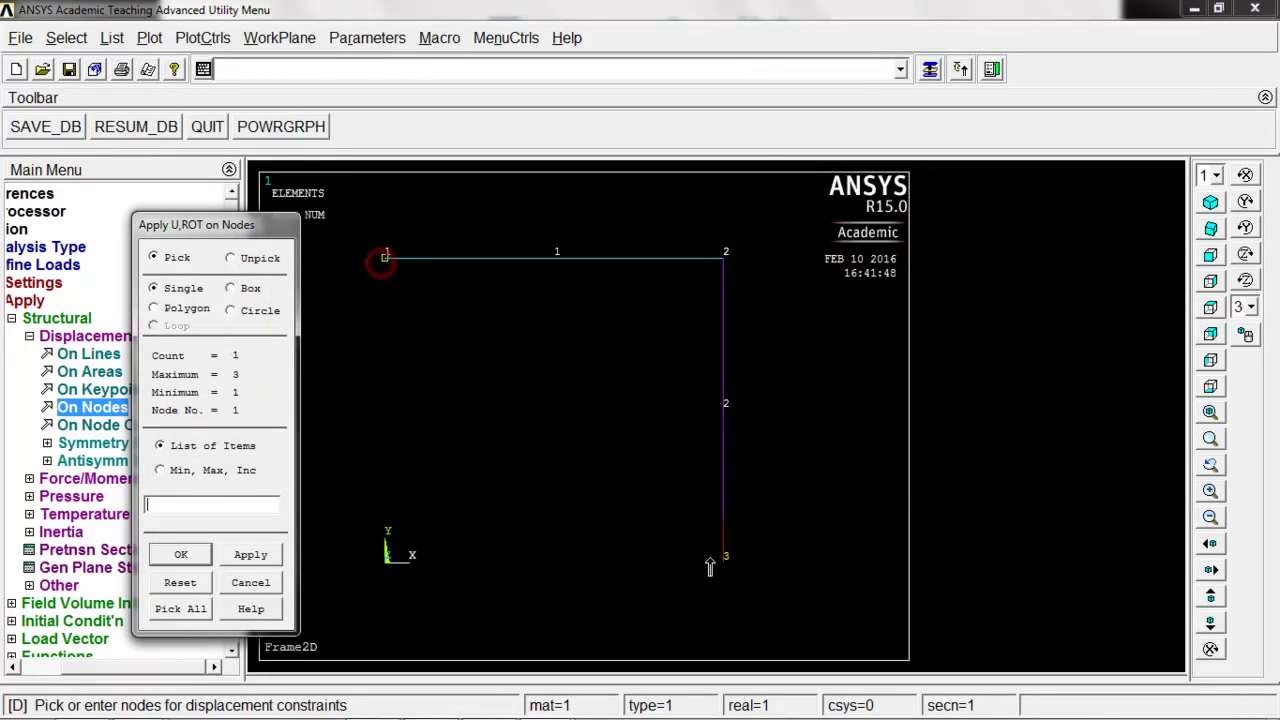
pyautogui.click(723, 561)
pyautogui.middleClick(619, 500)
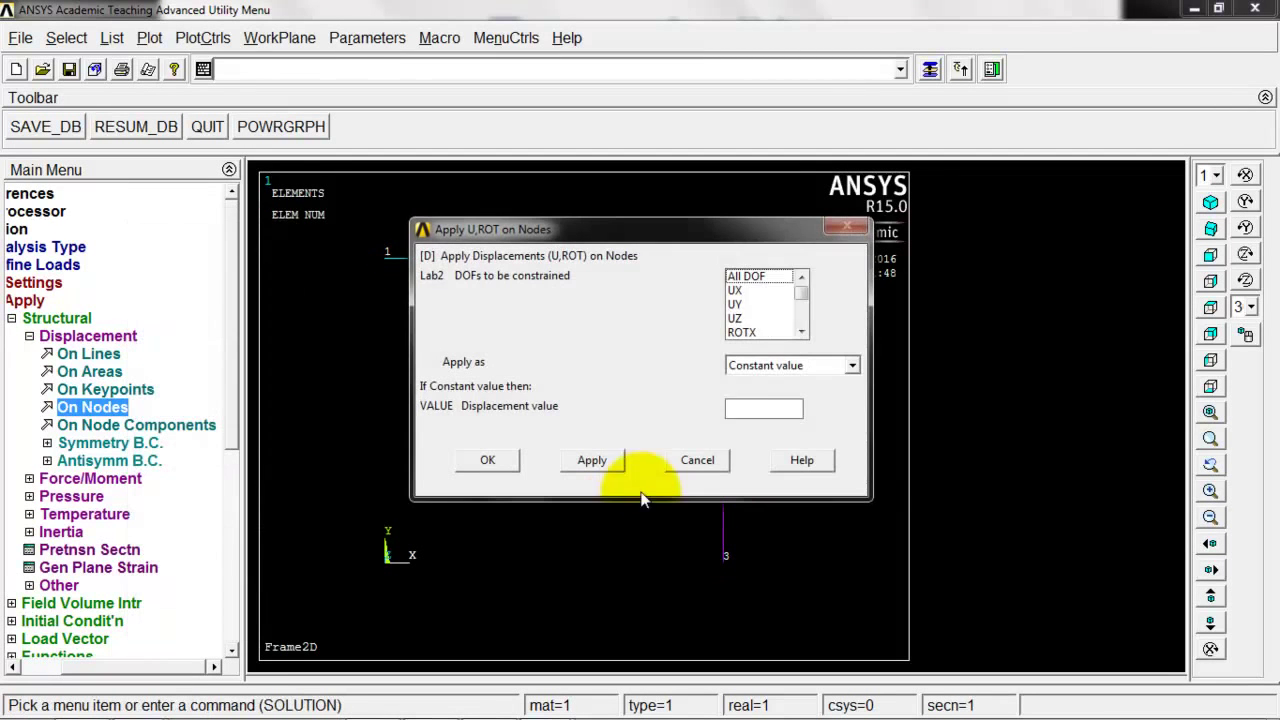
pyautogui.click(755, 407)
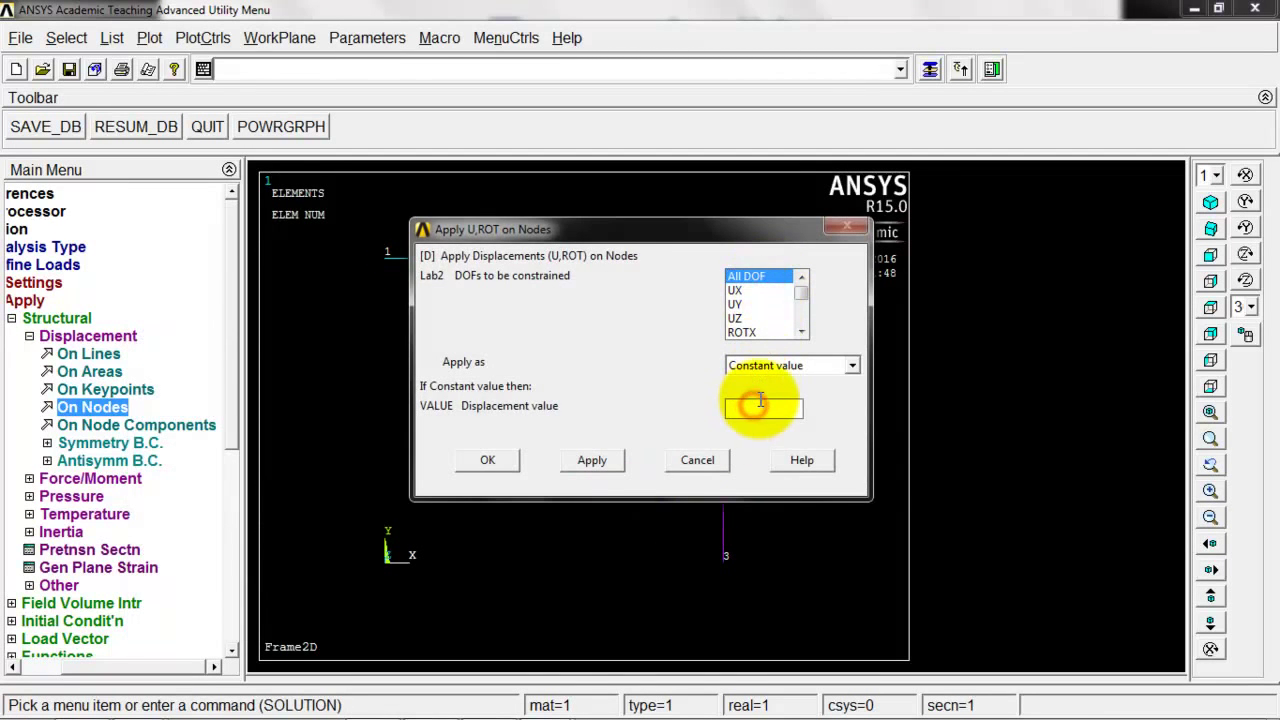
pyautogui.write('0')
pyautogui.click(506, 465)
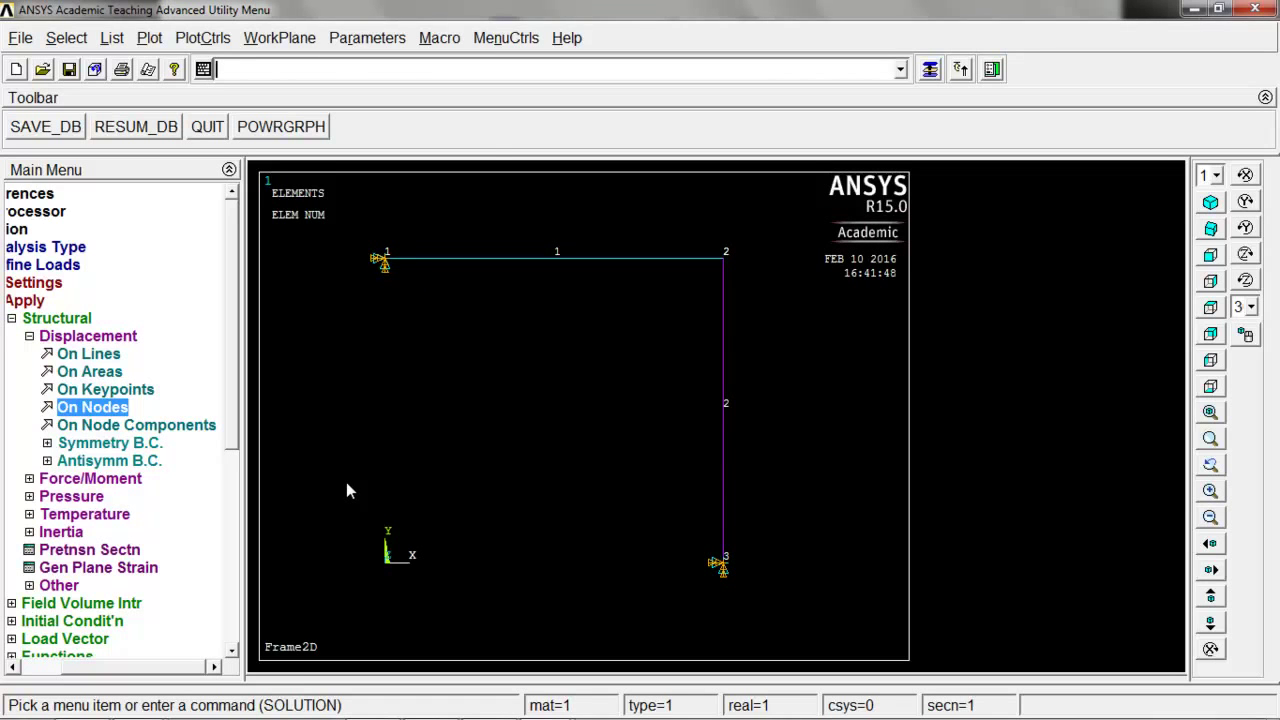
# Pick top beam element 1 for a pressure-on-beams load and enter load key 2
pyautogui.hotkey('alt', 'Tab')
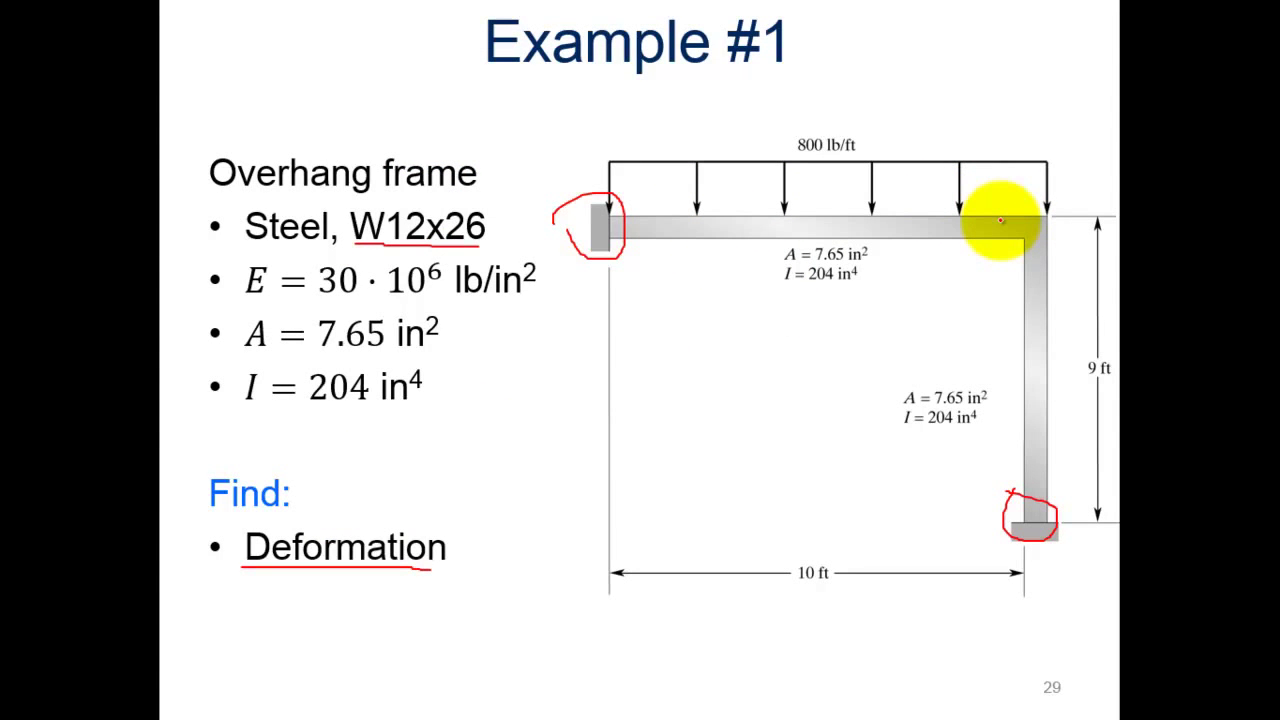
pyautogui.hotkey('alt', 'Tab')
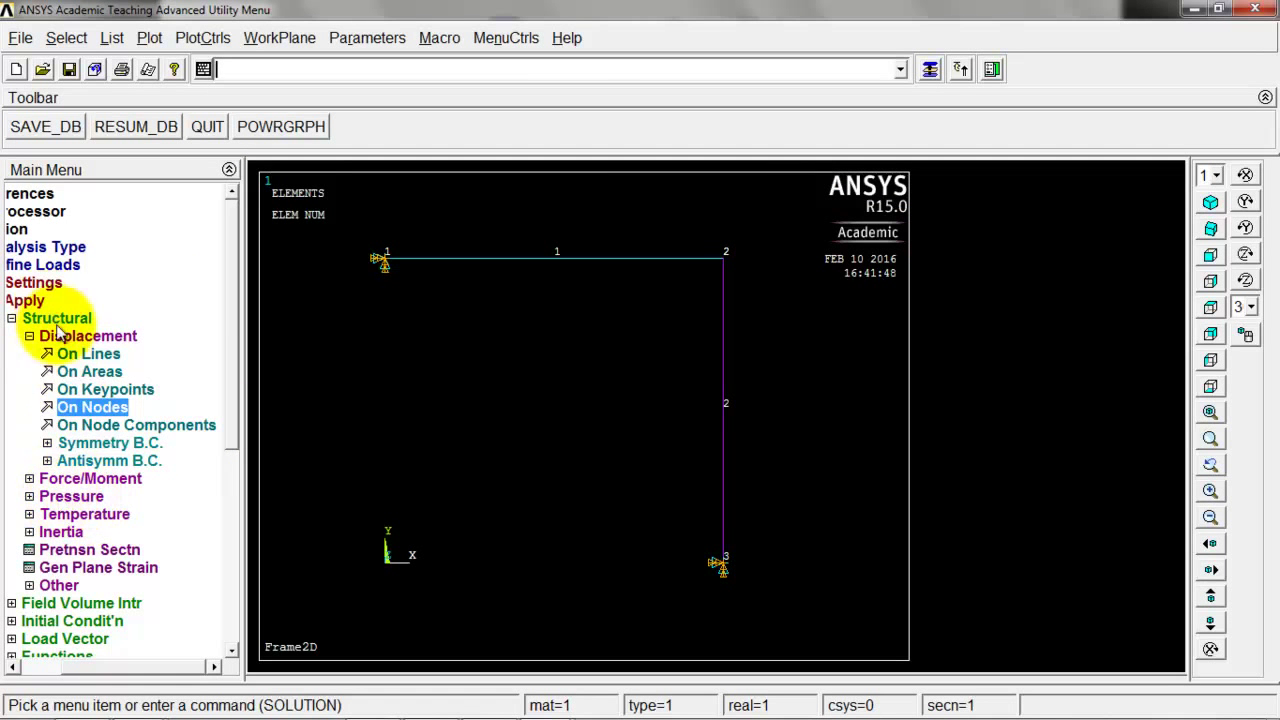
pyautogui.click(66, 497)
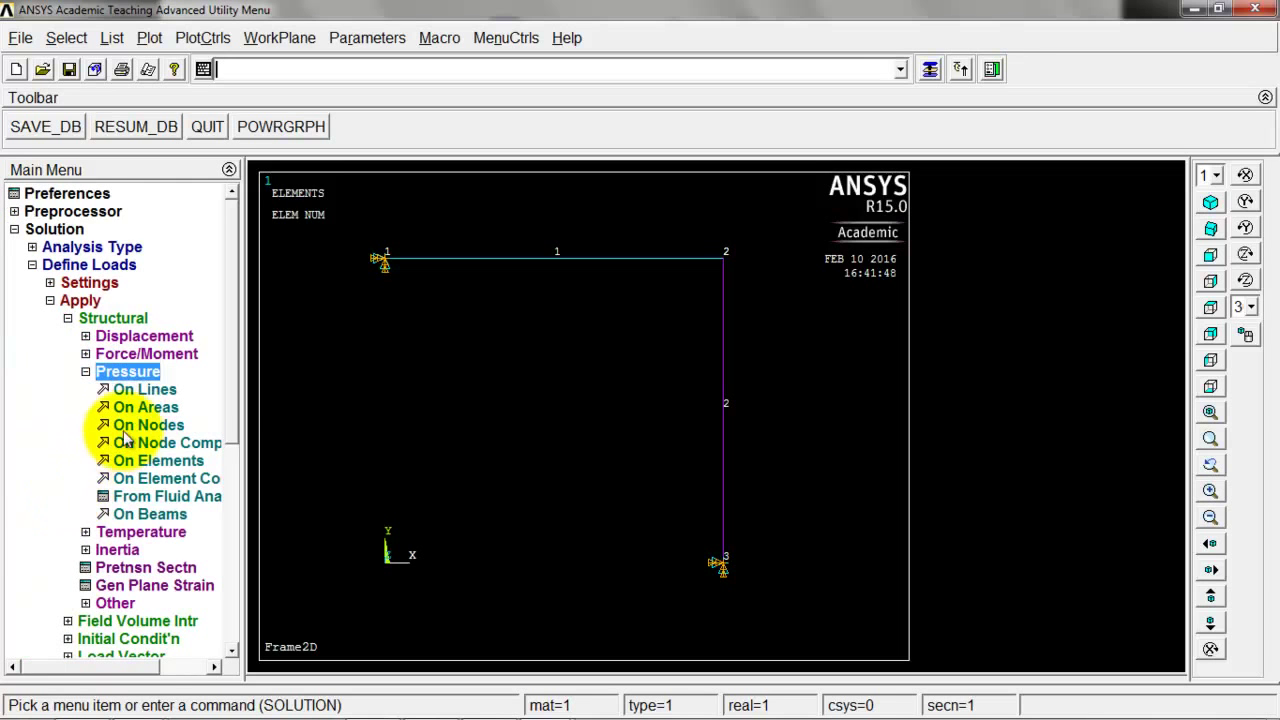
pyautogui.click(140, 513)
pyautogui.moveTo(130, 325); pyautogui.dragTo(203, 269)
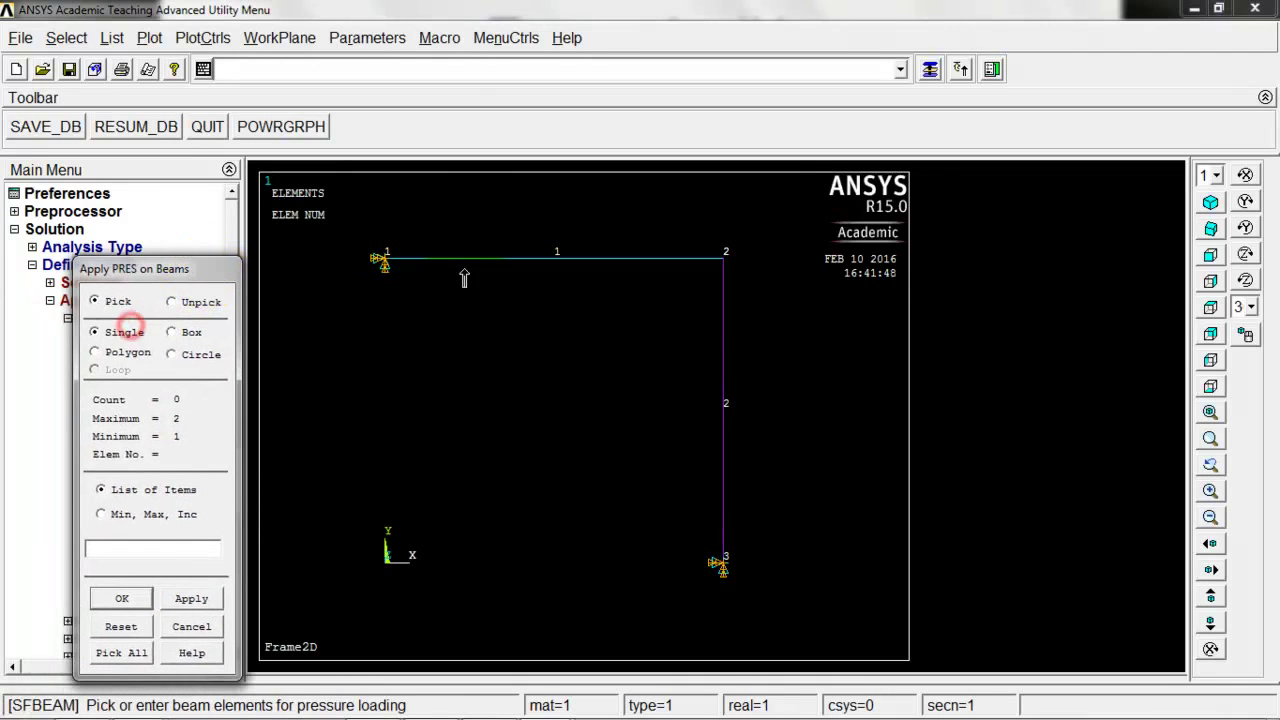
pyautogui.click(462, 259)
pyautogui.middleClick(596, 354)
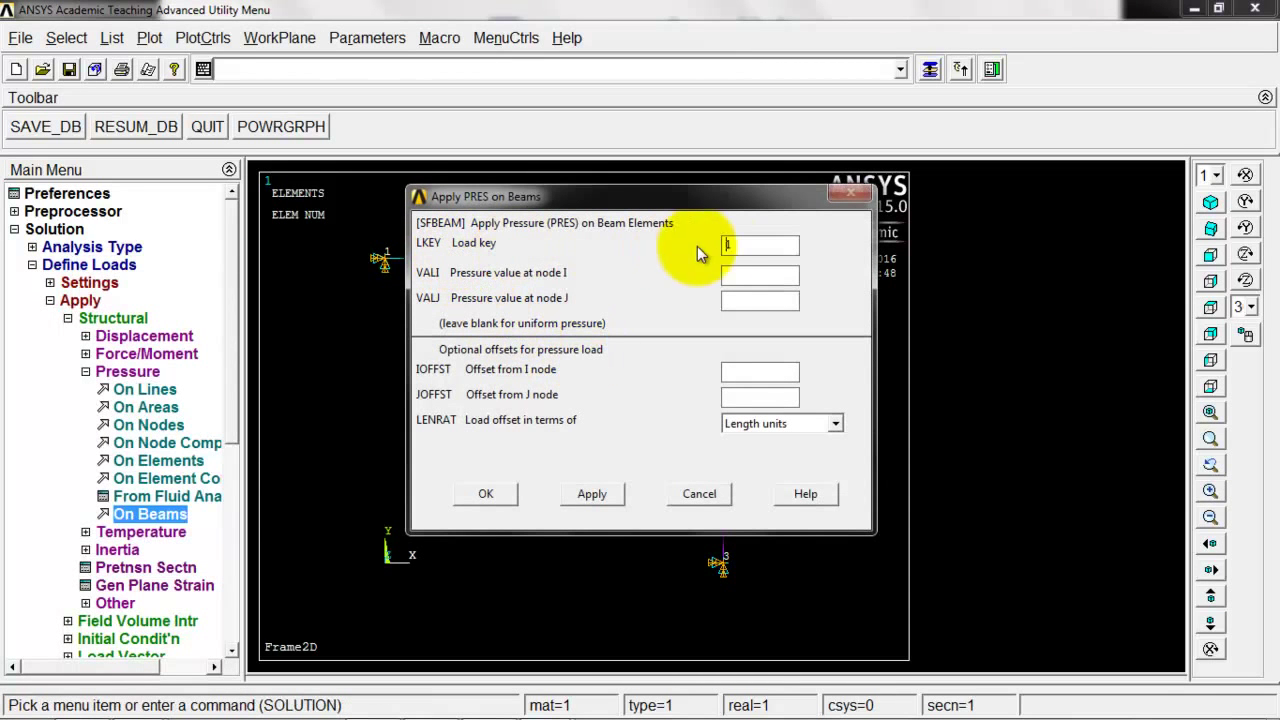
pyautogui.write('2')
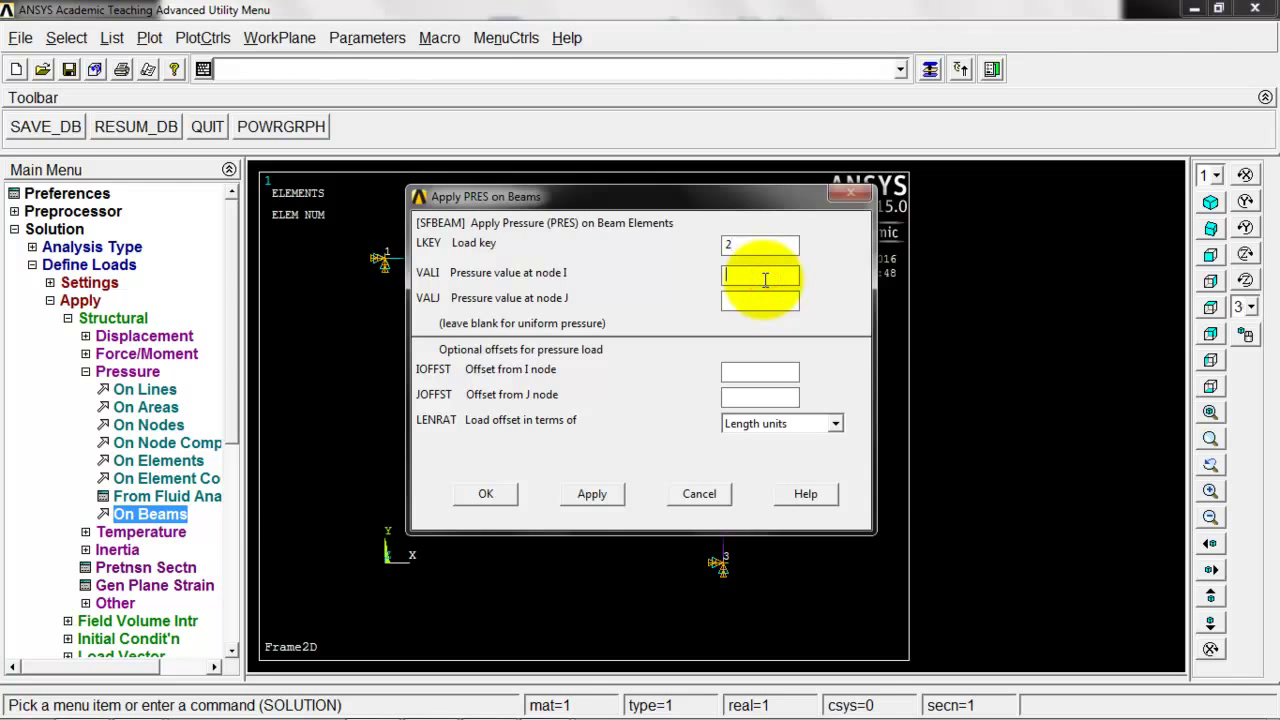
pyautogui.hotkey('alt', 'Tab')
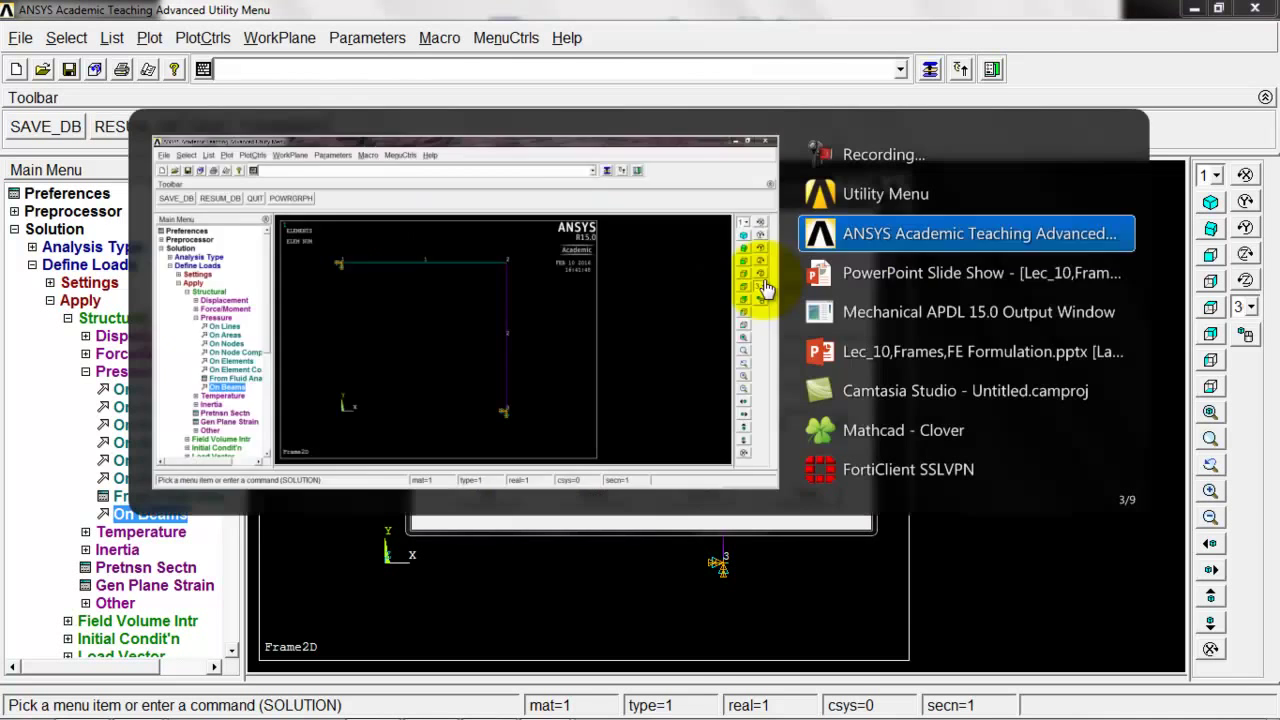
# Underline the 800 lb/ft load on the slide and launch Calculator
pyautogui.hotkey('alt', 'Tab')
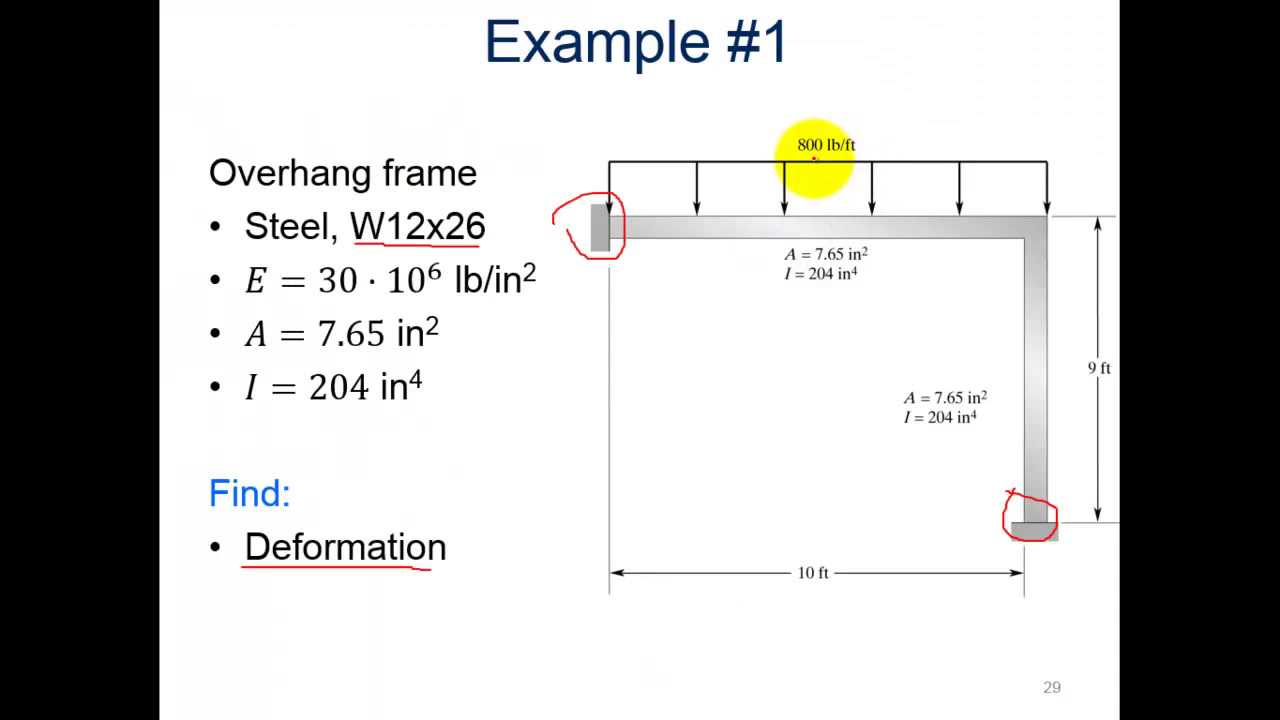
pyautogui.moveTo(797, 152); pyautogui.dragTo(855, 150)
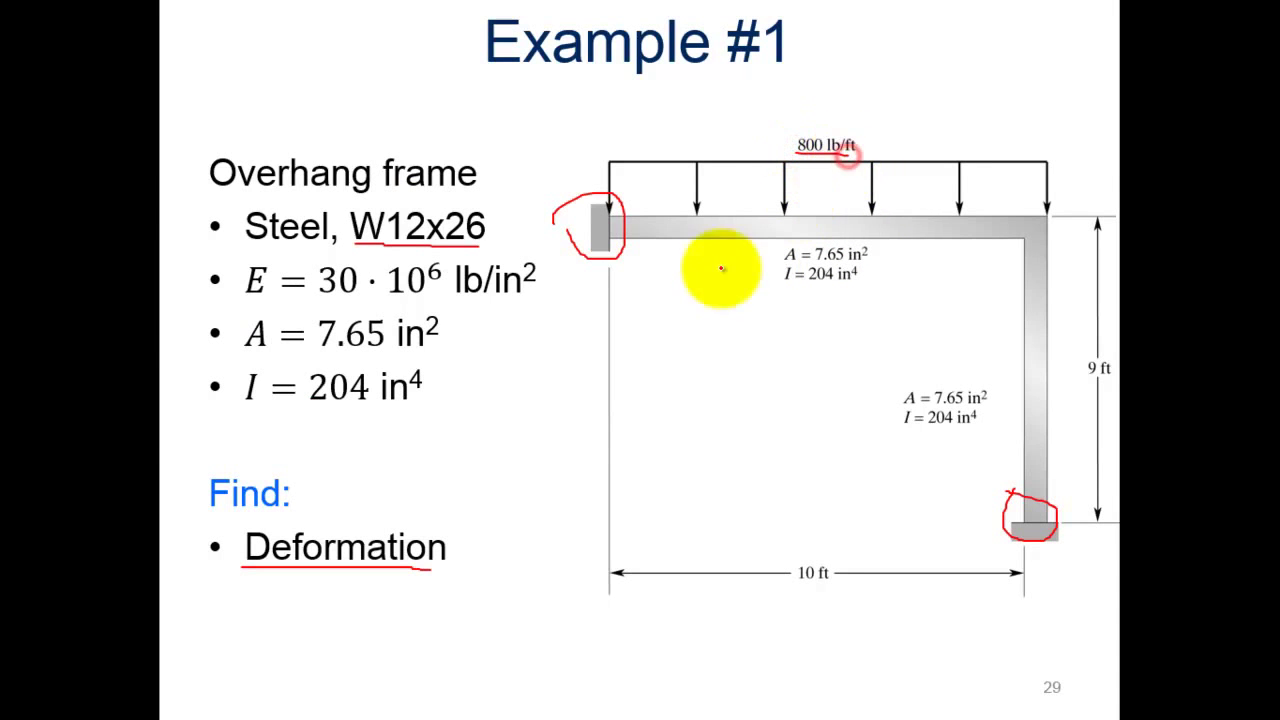
pyautogui.press('super')
pyautogui.write('calc')
pyautogui.press('Return')
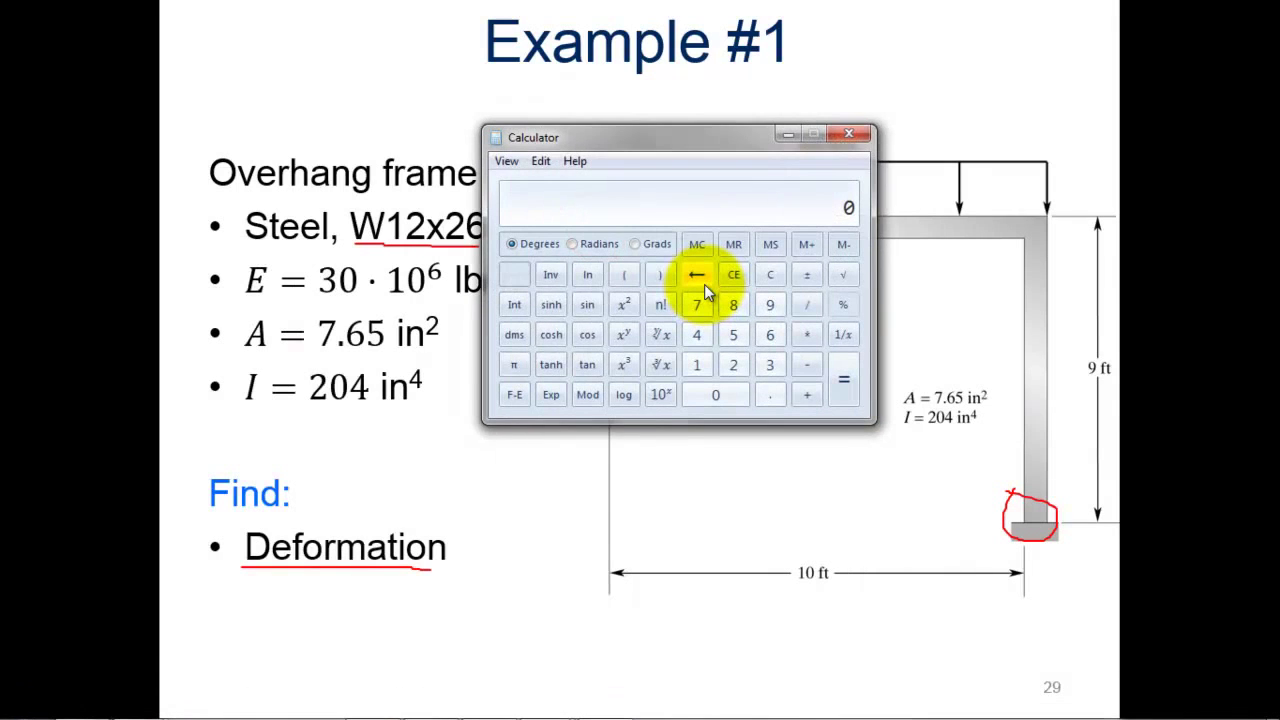
# Compute 800 / 12 = 66.6667 lb/in, close Calculator and return to ANSYS
pyautogui.moveTo(700, 134); pyautogui.dragTo(698, 198)
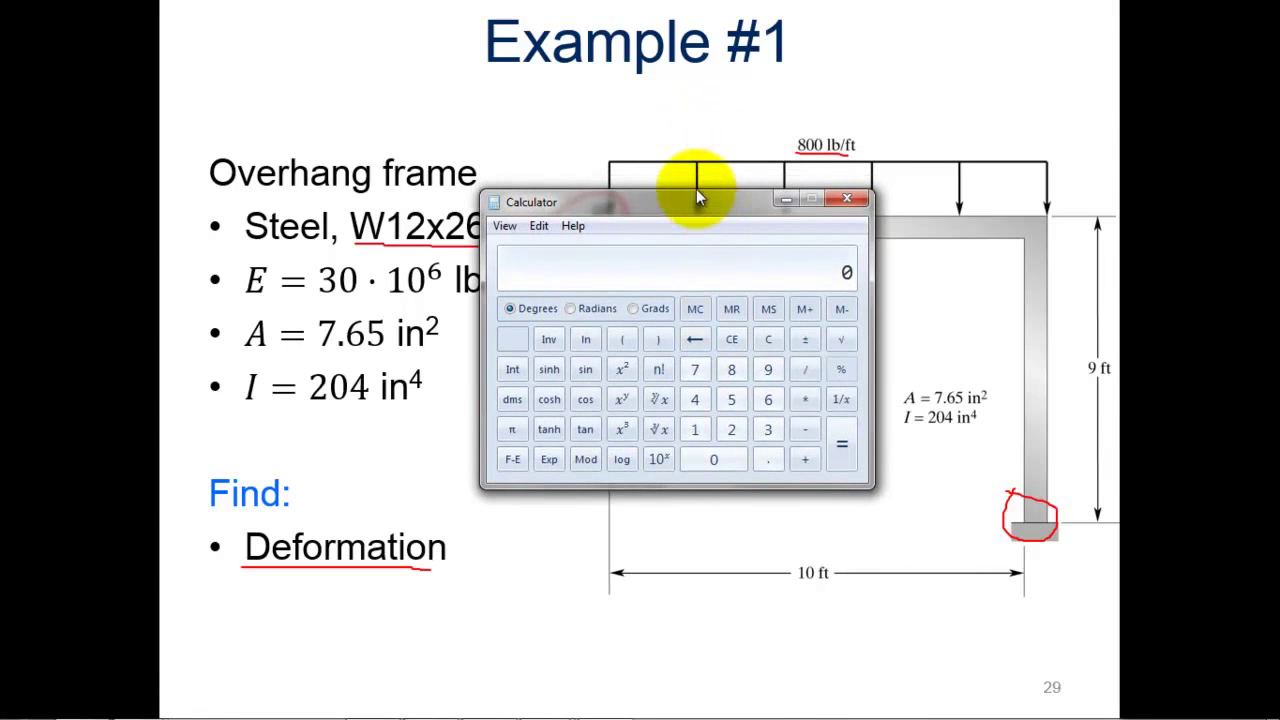
pyautogui.write('/12')
pyautogui.press('Return')
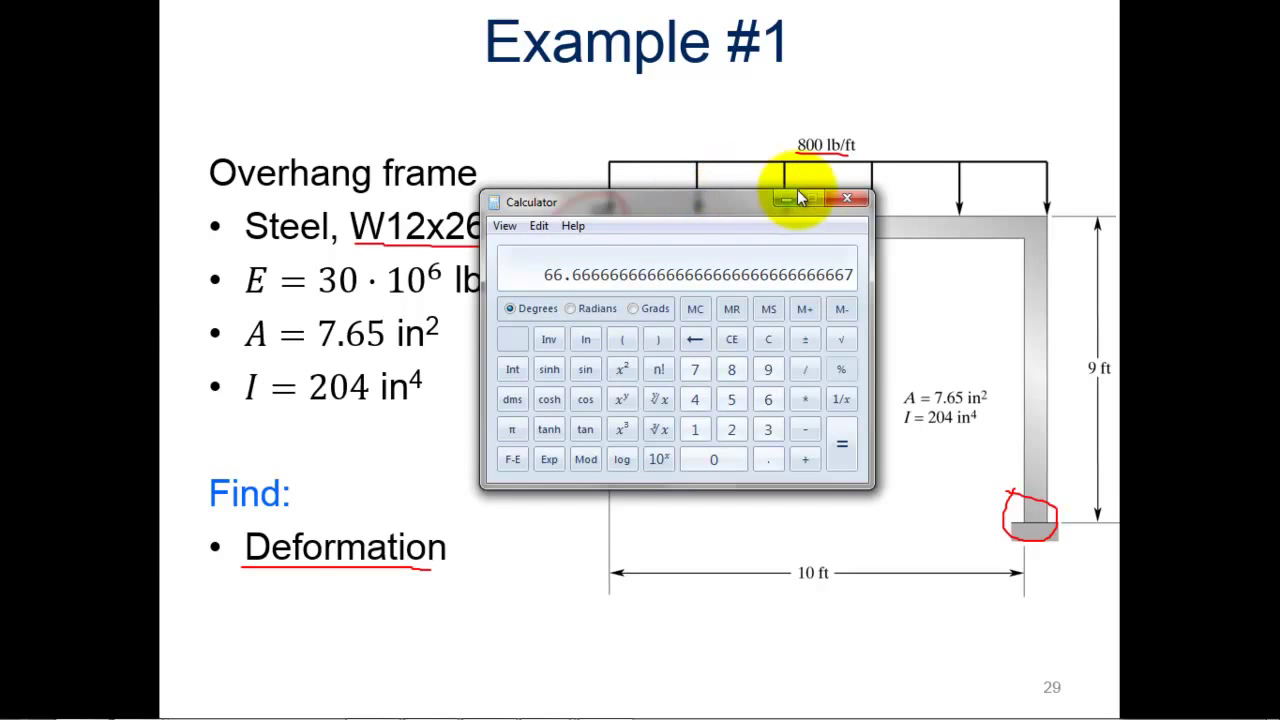
pyautogui.click(836, 198)
pyautogui.hotkey('alt', 'Tab')
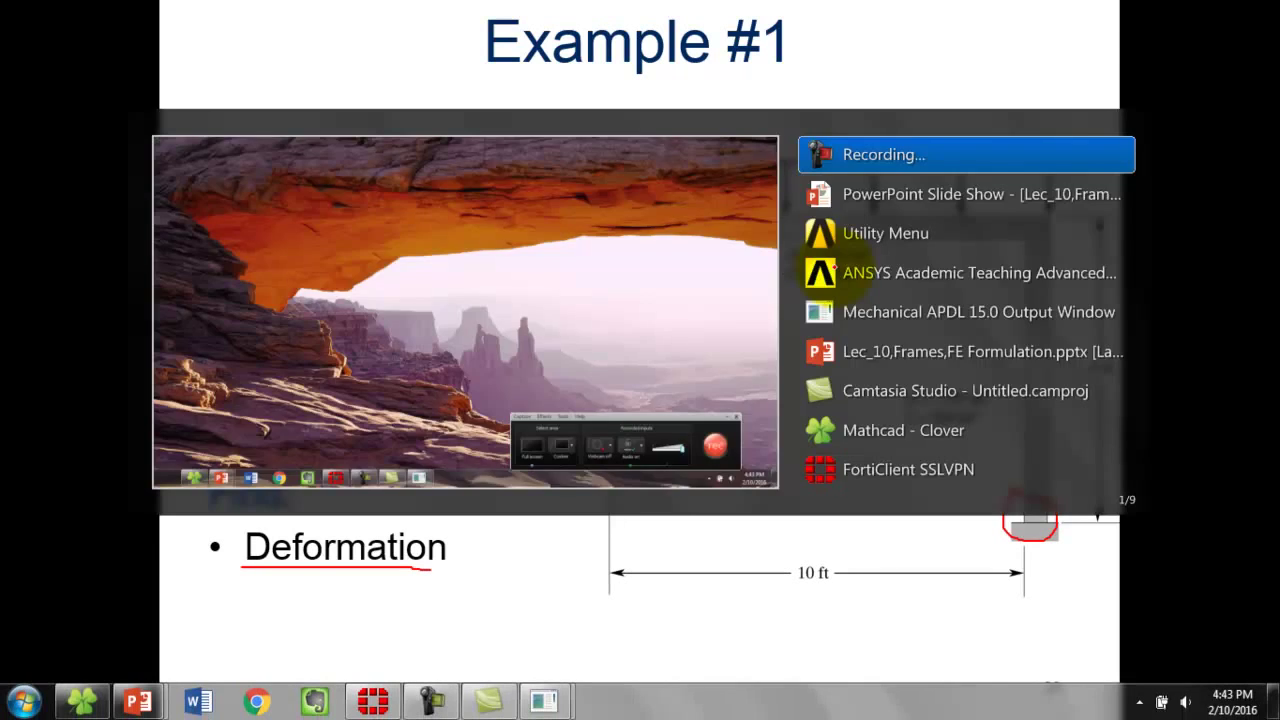
pyautogui.press('Tab')
pyautogui.press('Tab')
pyautogui.press('Tab')
pyautogui.hotkey('alt', 'Tab')
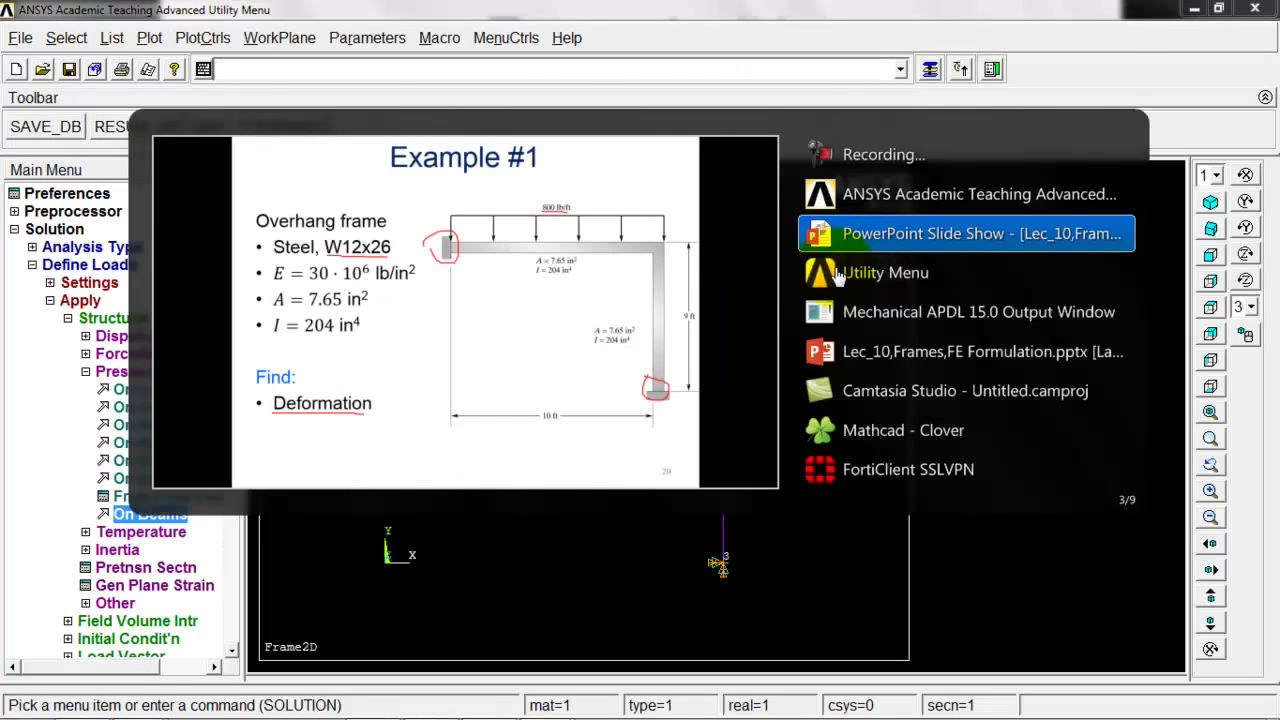
pyautogui.press('Tab')
# Enter 66.67 as the node-I pressure value on beam element 1 and confirm
pyautogui.click(790, 278)
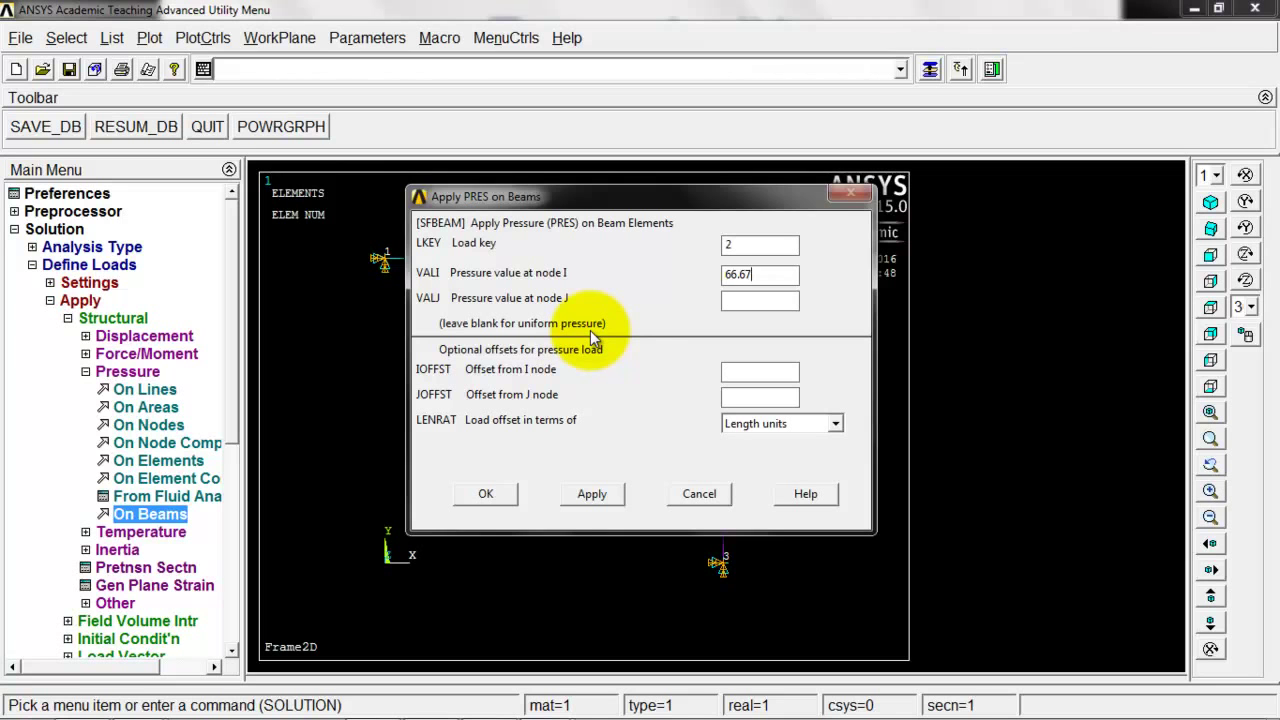
pyautogui.click(492, 495)
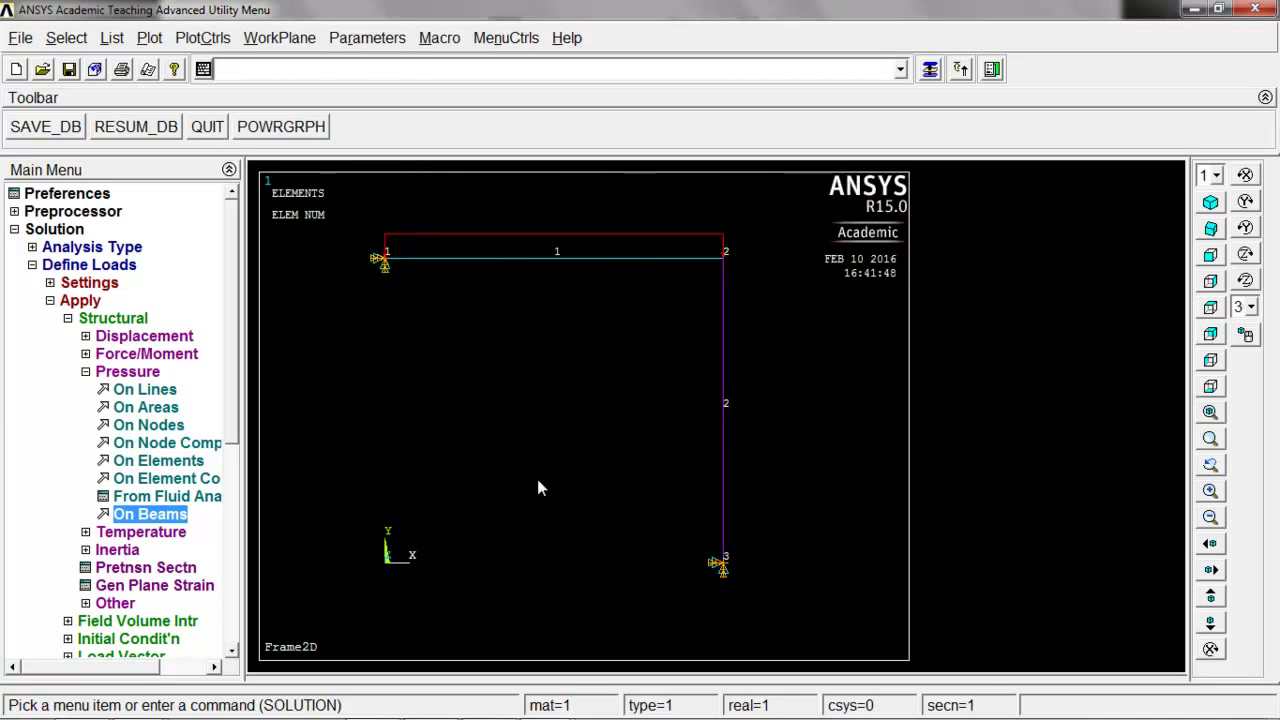
# Solve the current load step, close the 'Solution is done' note and status listing, then save the database
pyautogui.click(48, 265)
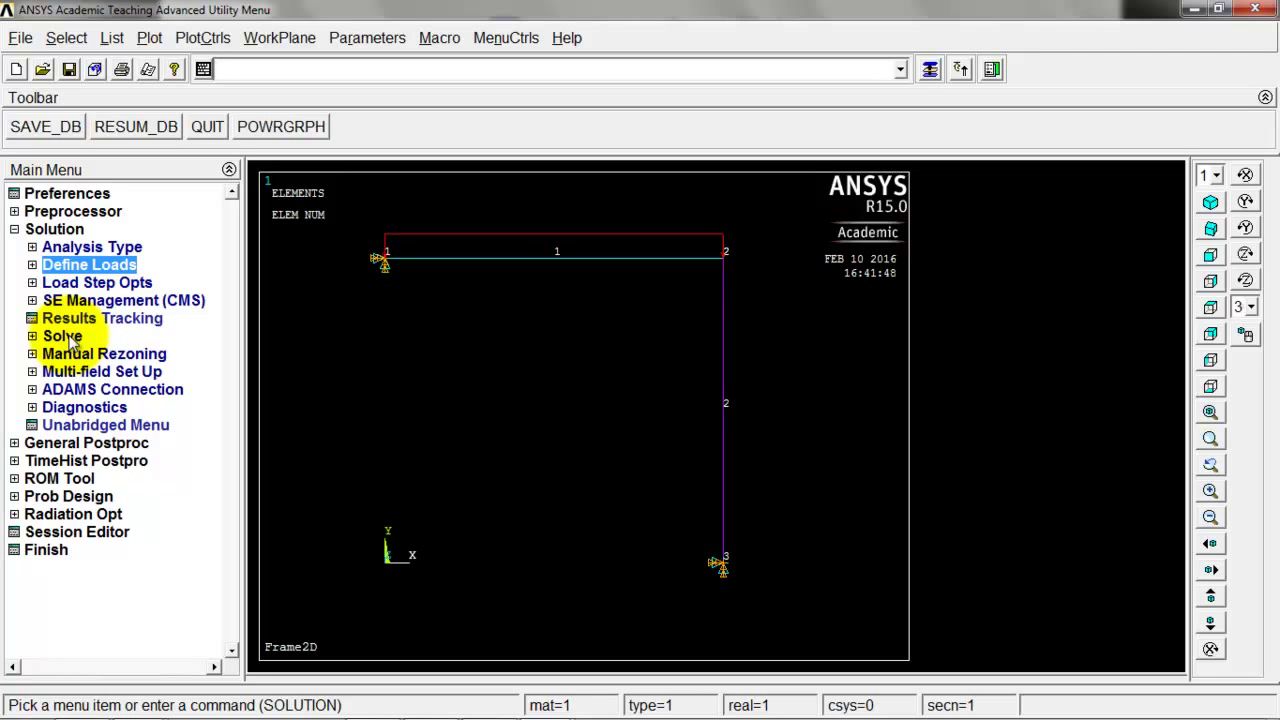
pyautogui.click(62, 337)
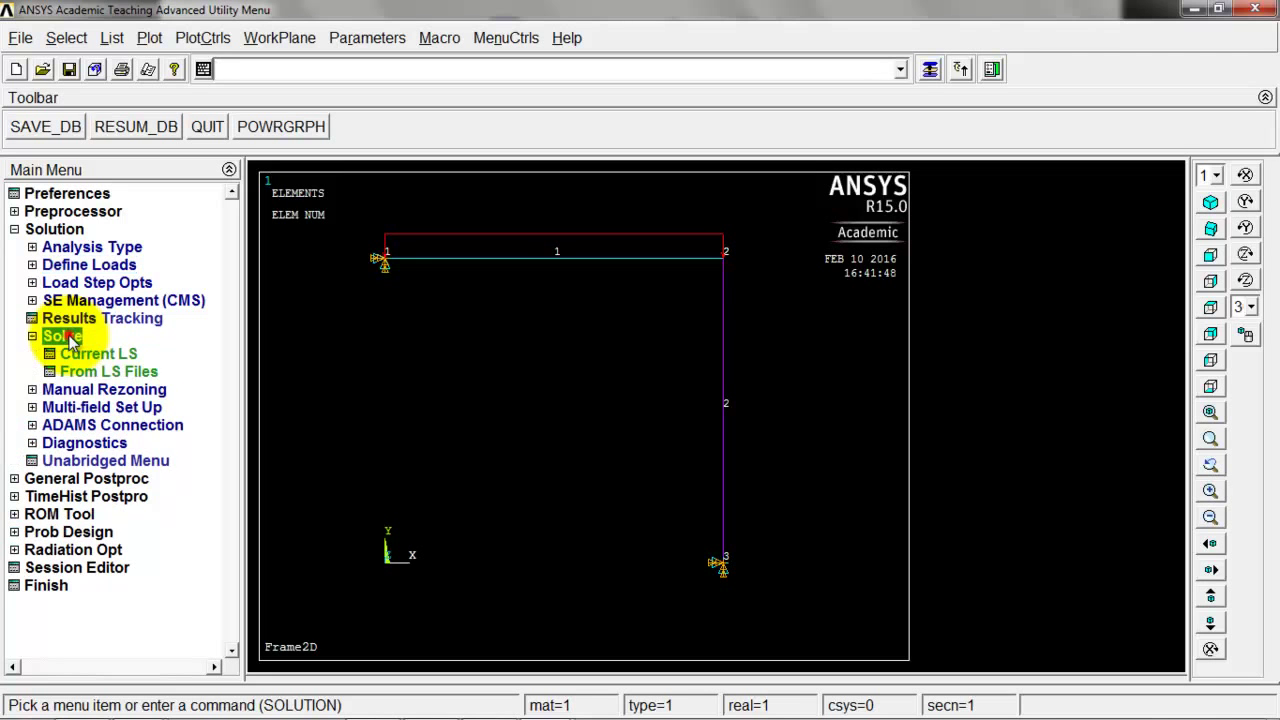
pyautogui.click(90, 354)
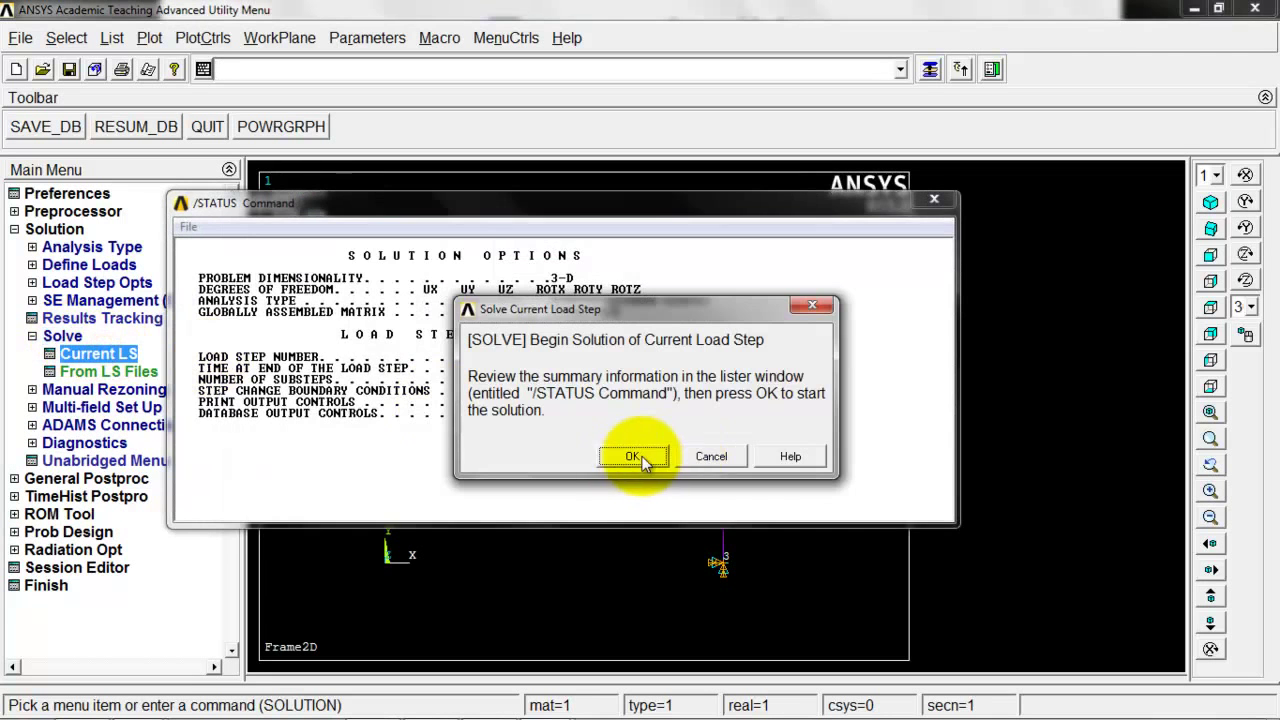
pyautogui.click(633, 456)
pyautogui.click(288, 134)
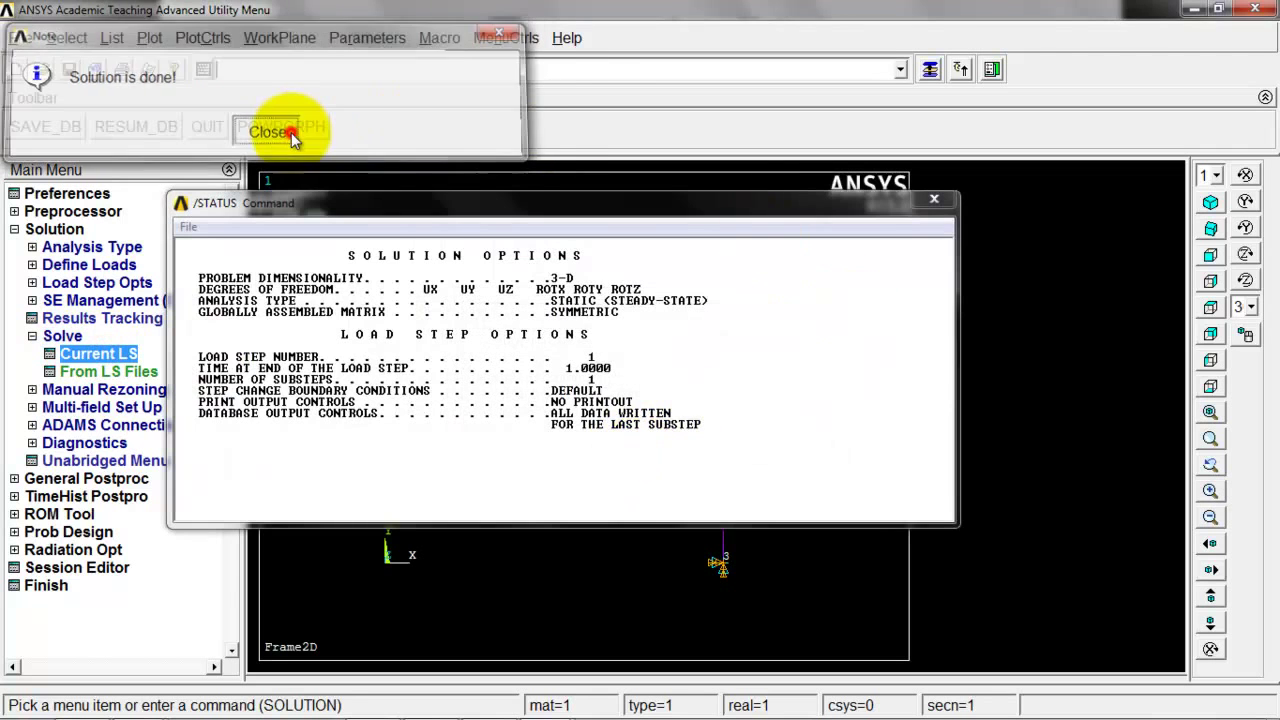
pyautogui.click(934, 199)
pyautogui.click(42, 131)
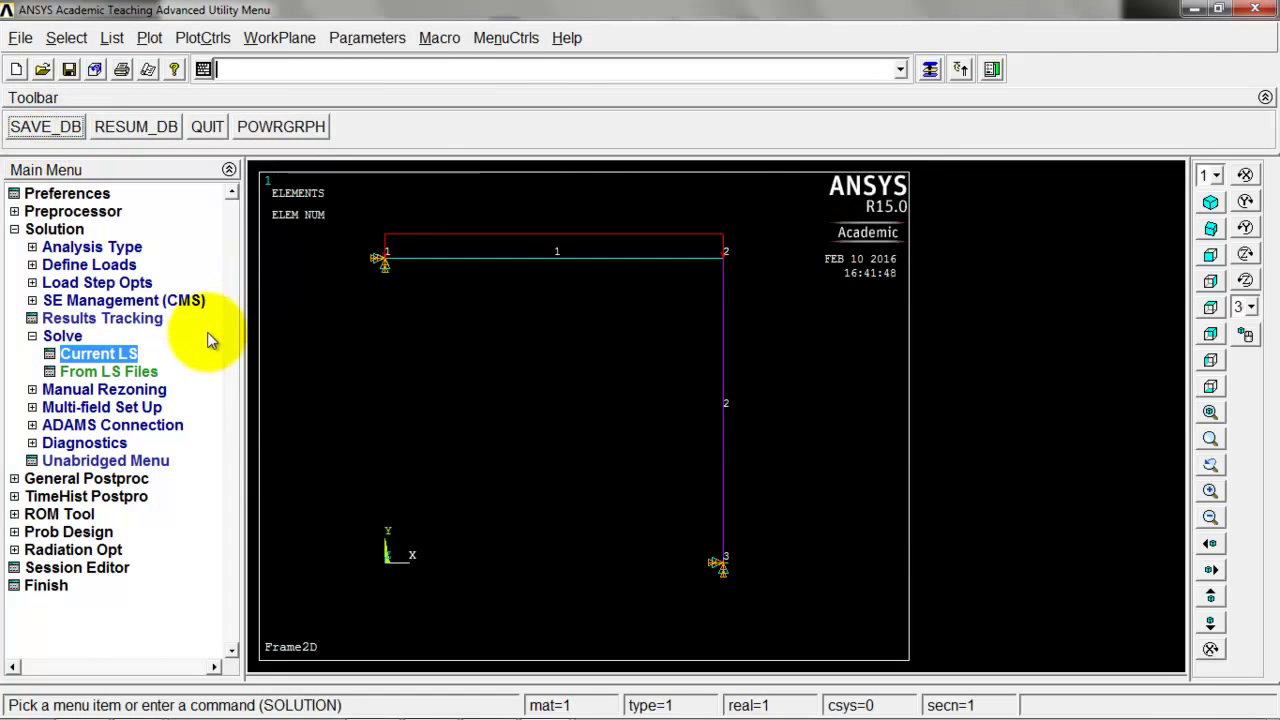
# Plot the deformed frame shape together with the undeformed outline
pyautogui.click(120, 478)
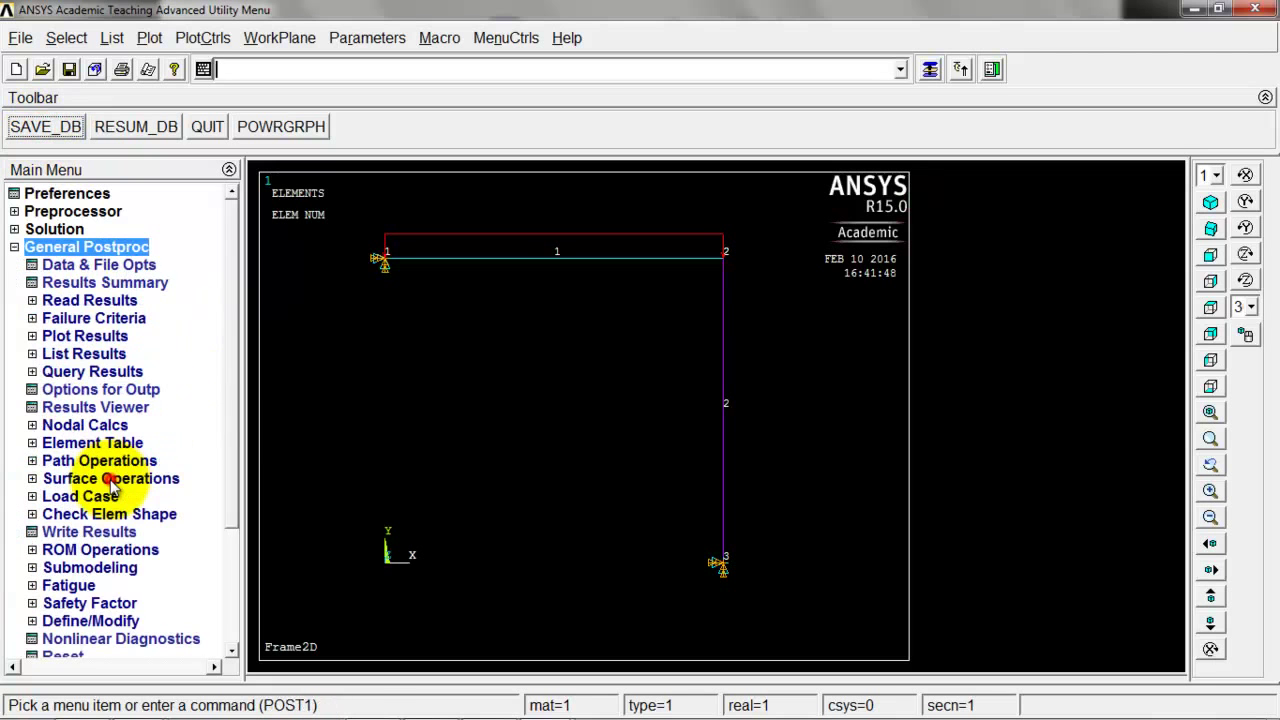
pyautogui.click(85, 336)
pyautogui.click(107, 356)
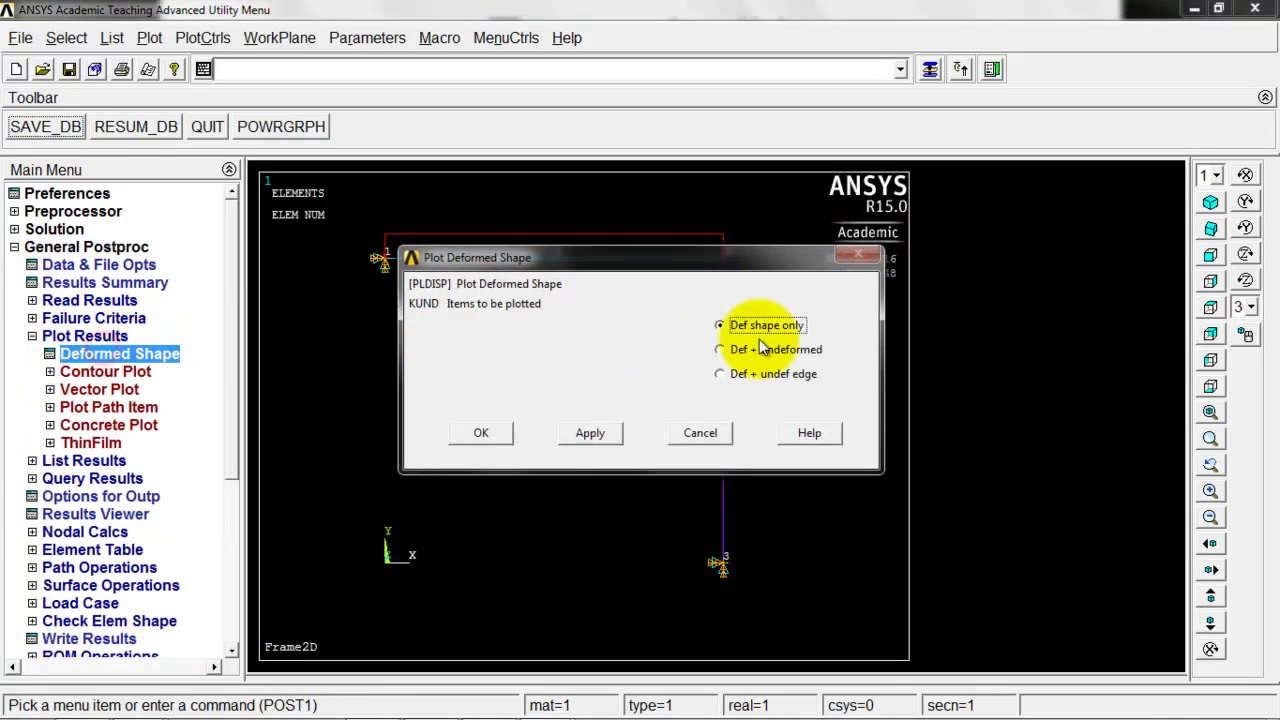
pyautogui.click(752, 347)
pyautogui.click(481, 432)
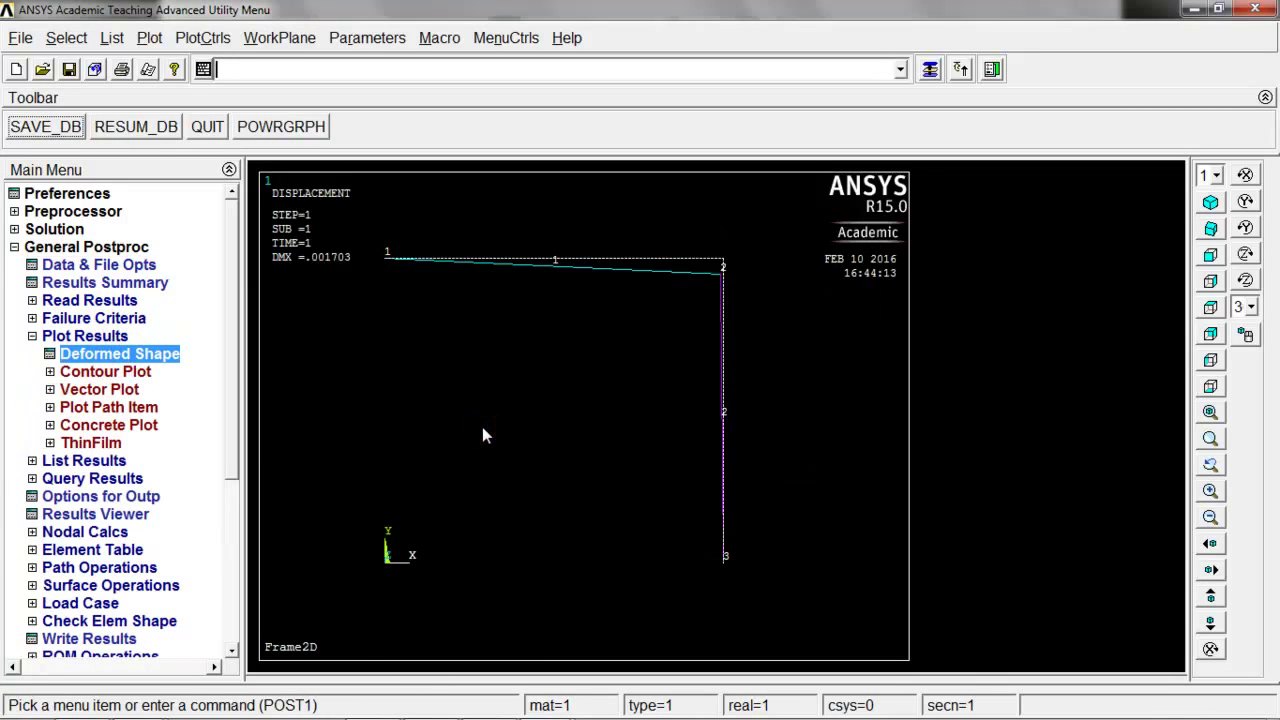
# List nodal displacement vector sum and highlight node 2's UX value
pyautogui.click(32, 336)
pyautogui.click(32, 354)
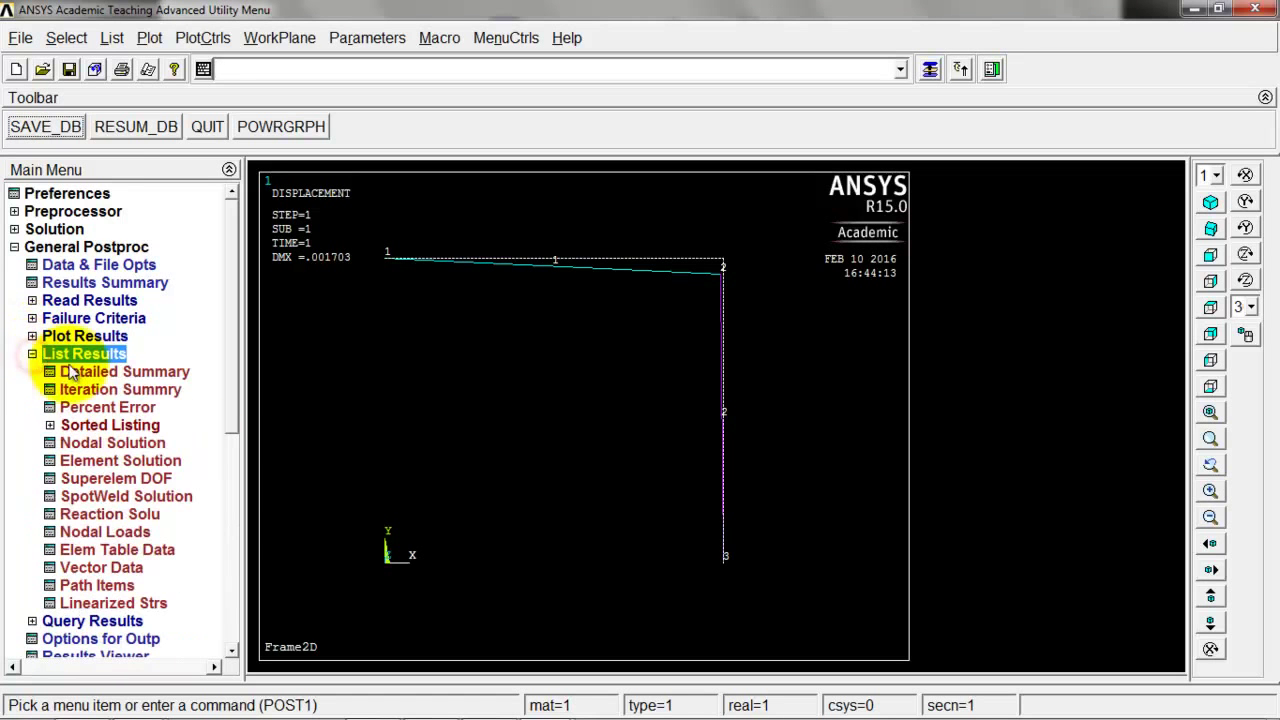
pyautogui.click(112, 442)
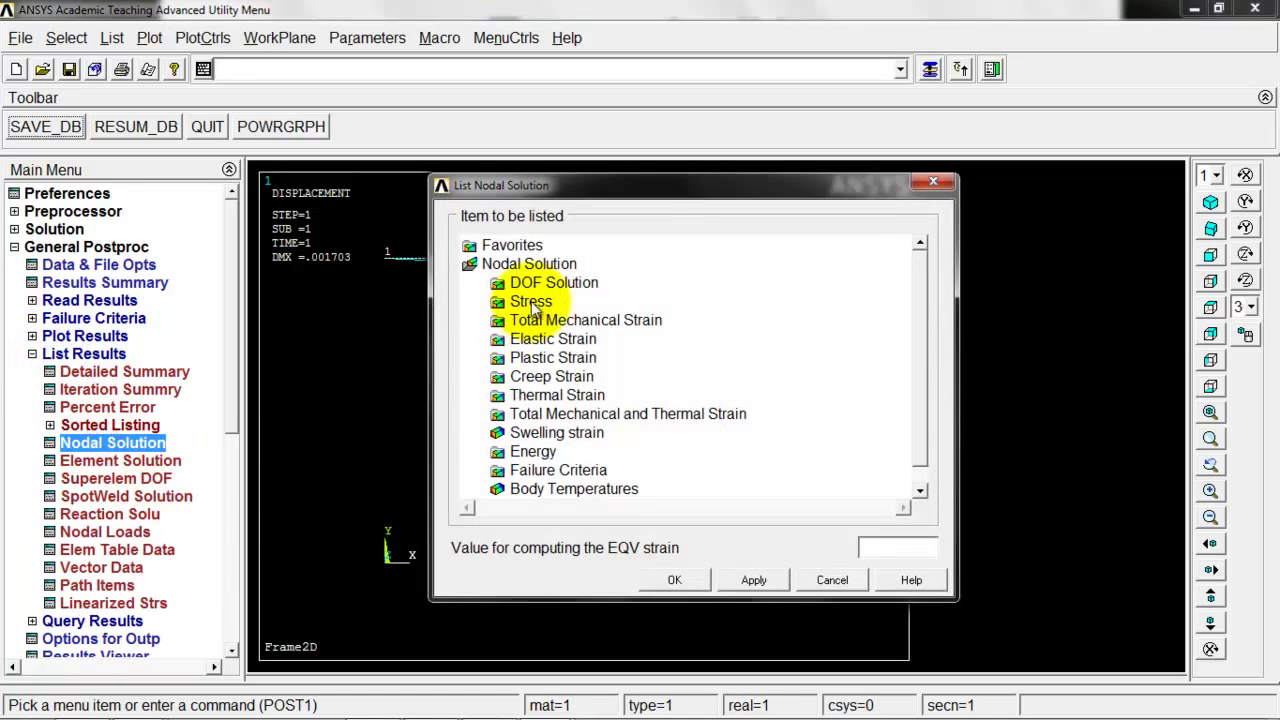
pyautogui.doubleClick(531, 302)
pyautogui.doubleClick(531, 302)
pyautogui.doubleClick(545, 284)
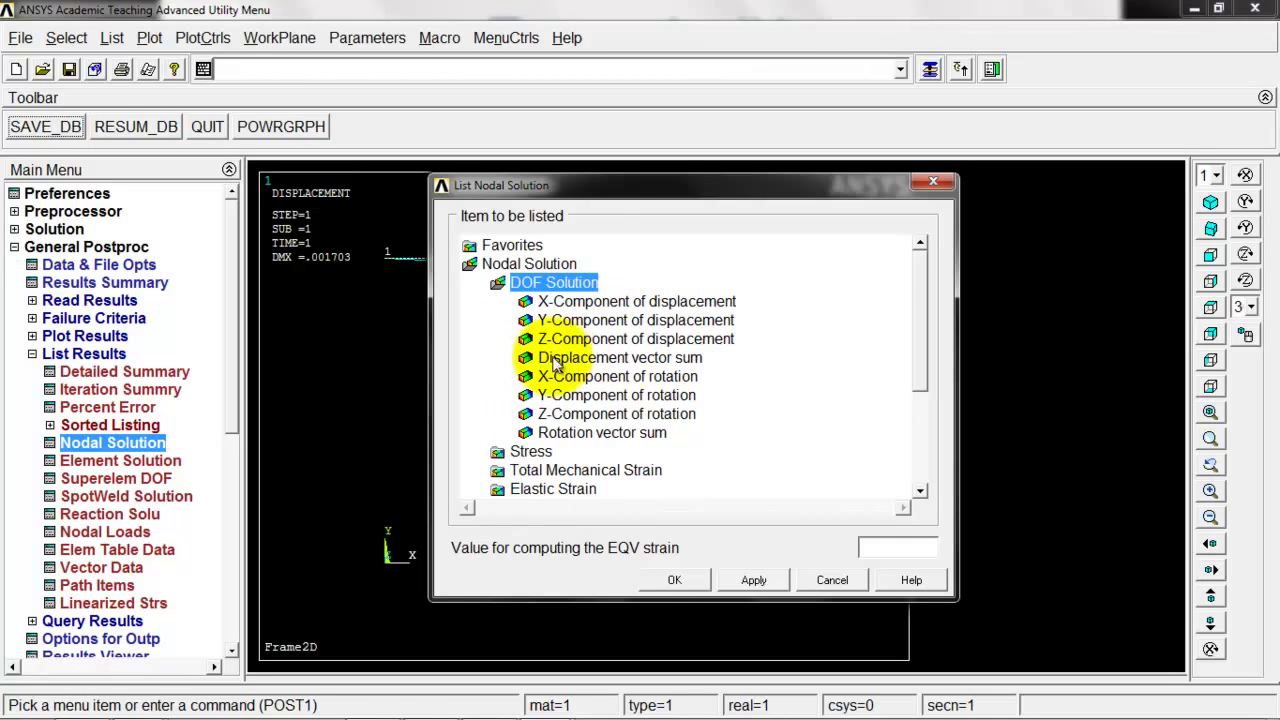
pyautogui.click(596, 357)
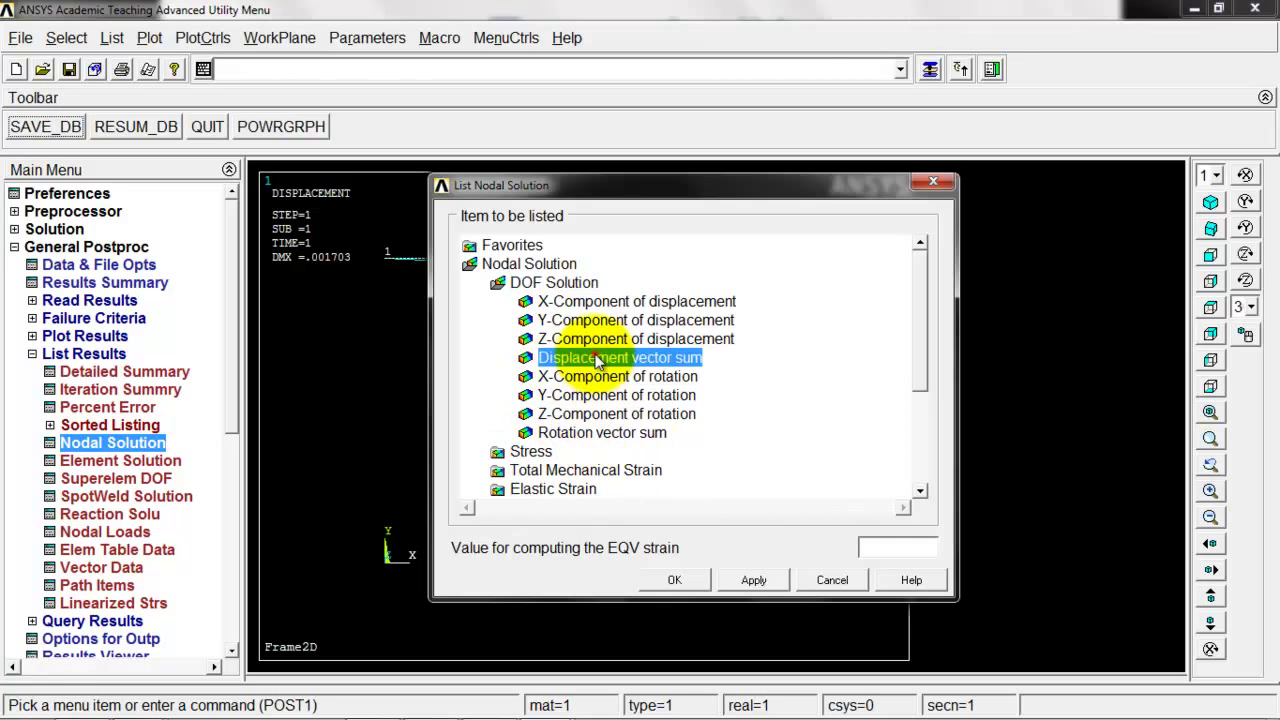
pyautogui.click(676, 579)
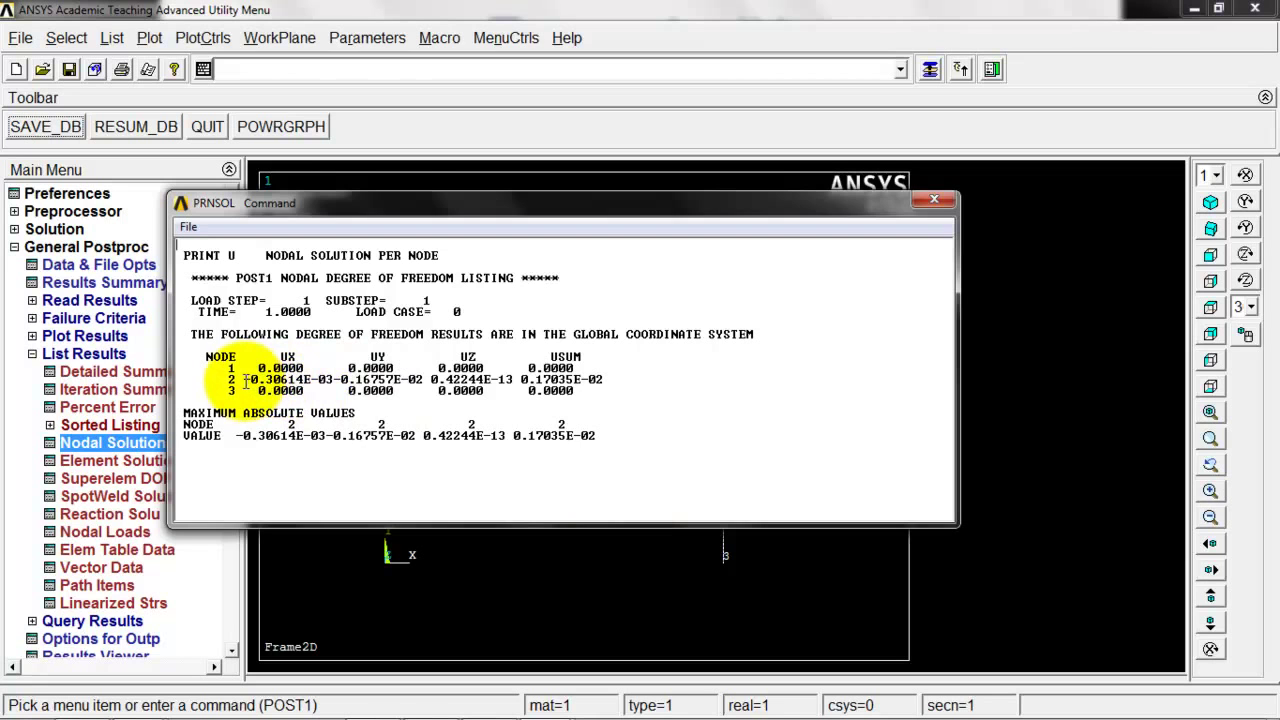
pyautogui.moveTo(246, 381); pyautogui.dragTo(333, 382)
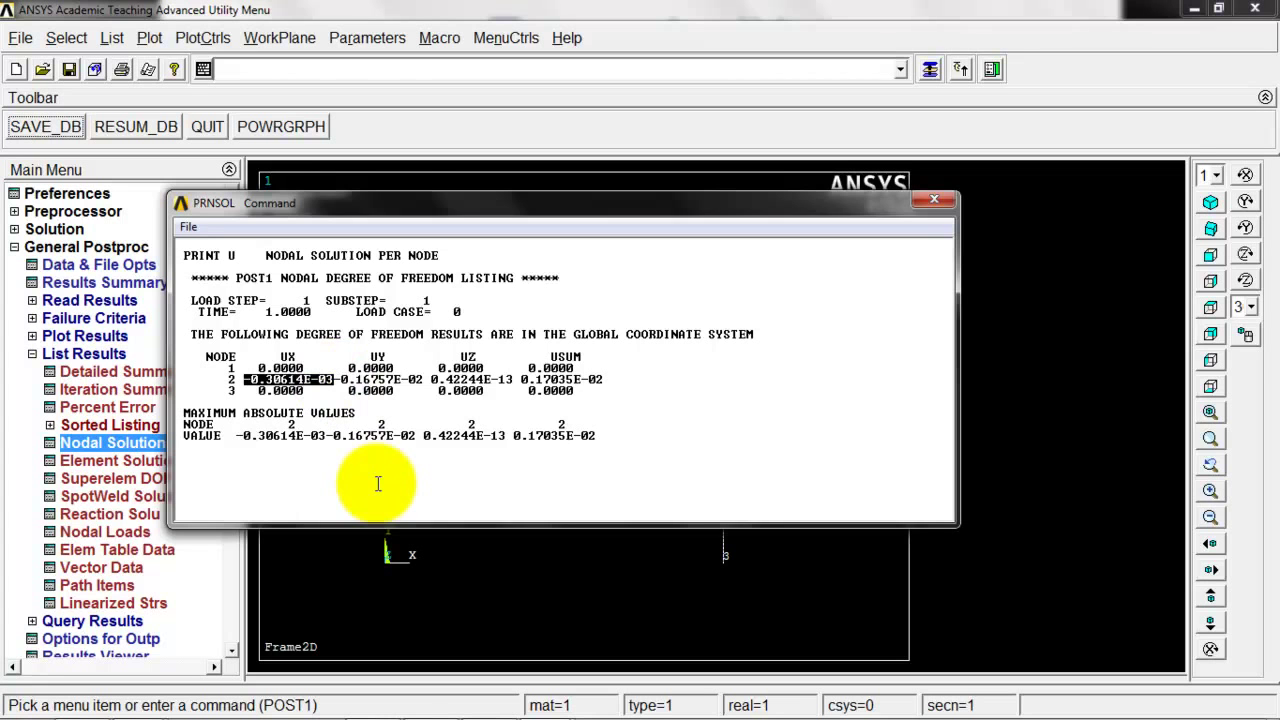
pyautogui.click(933, 205)
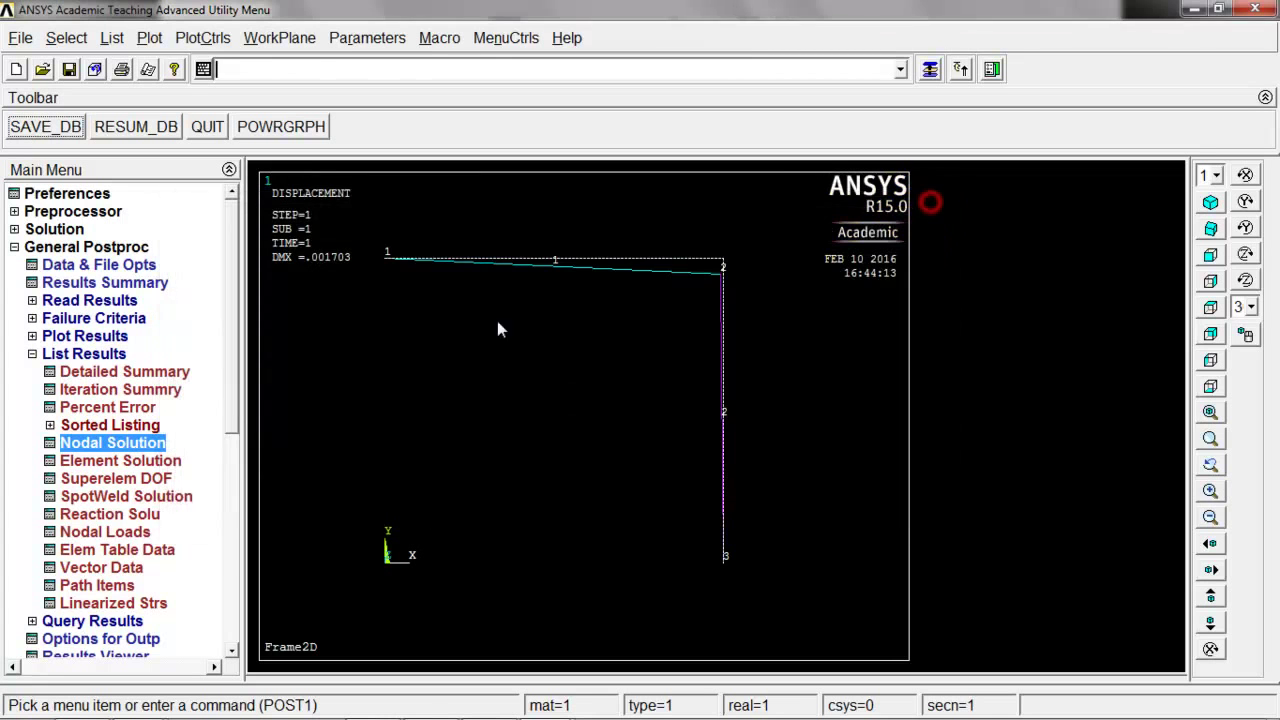
# List nodal rotations and highlight node 2's ROTX exponent and ROTZ value 0.21964E-02
pyautogui.click(140, 443)
pyautogui.click(600, 432)
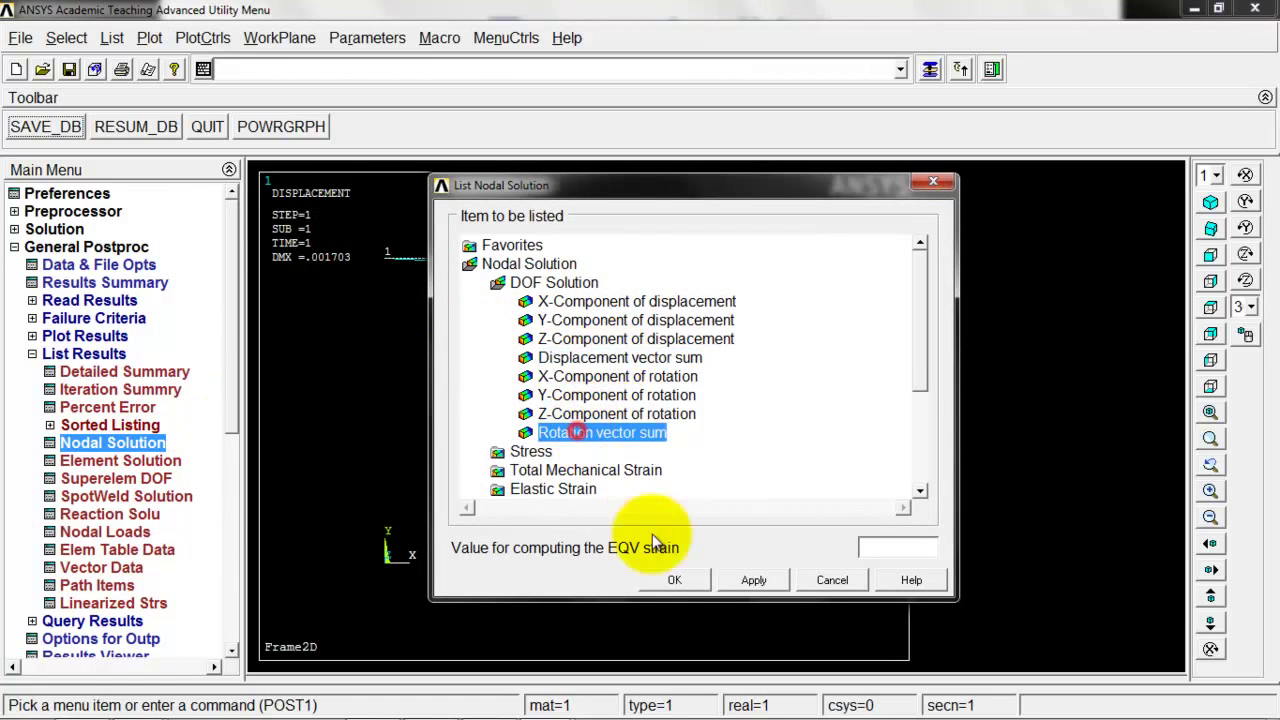
pyautogui.click(666, 580)
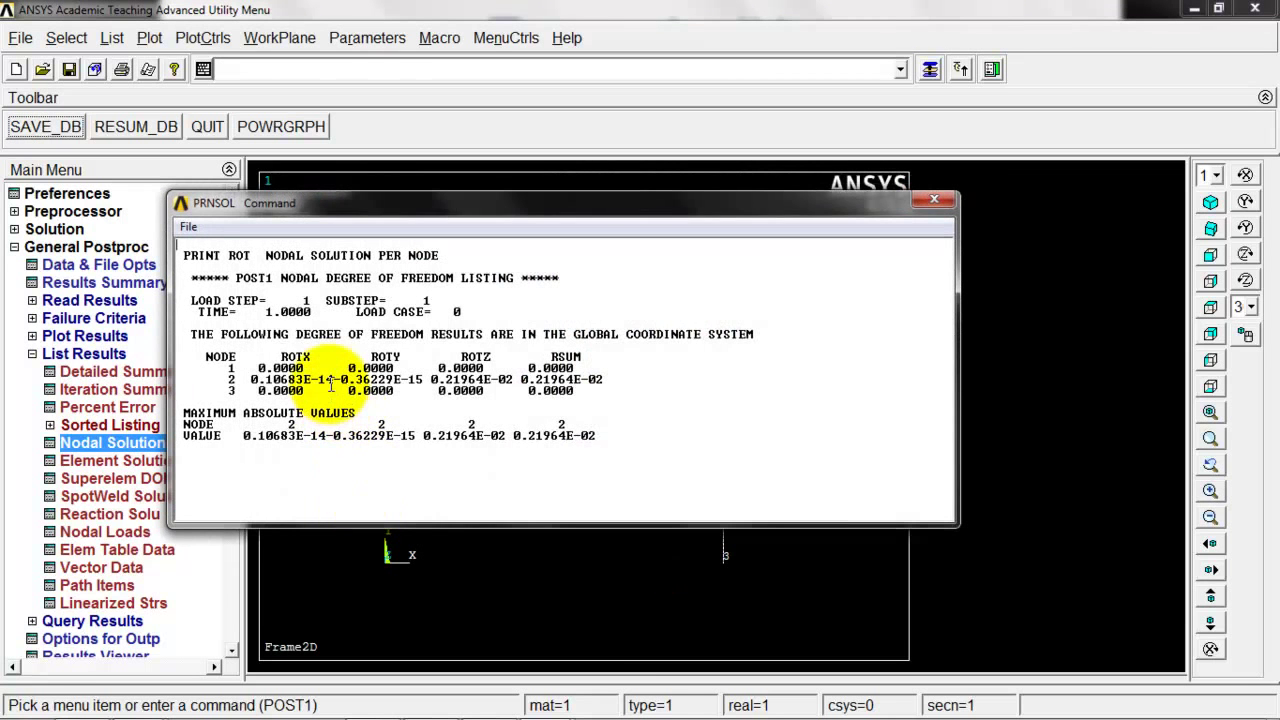
pyautogui.moveTo(330, 379); pyautogui.dragTo(298, 379)
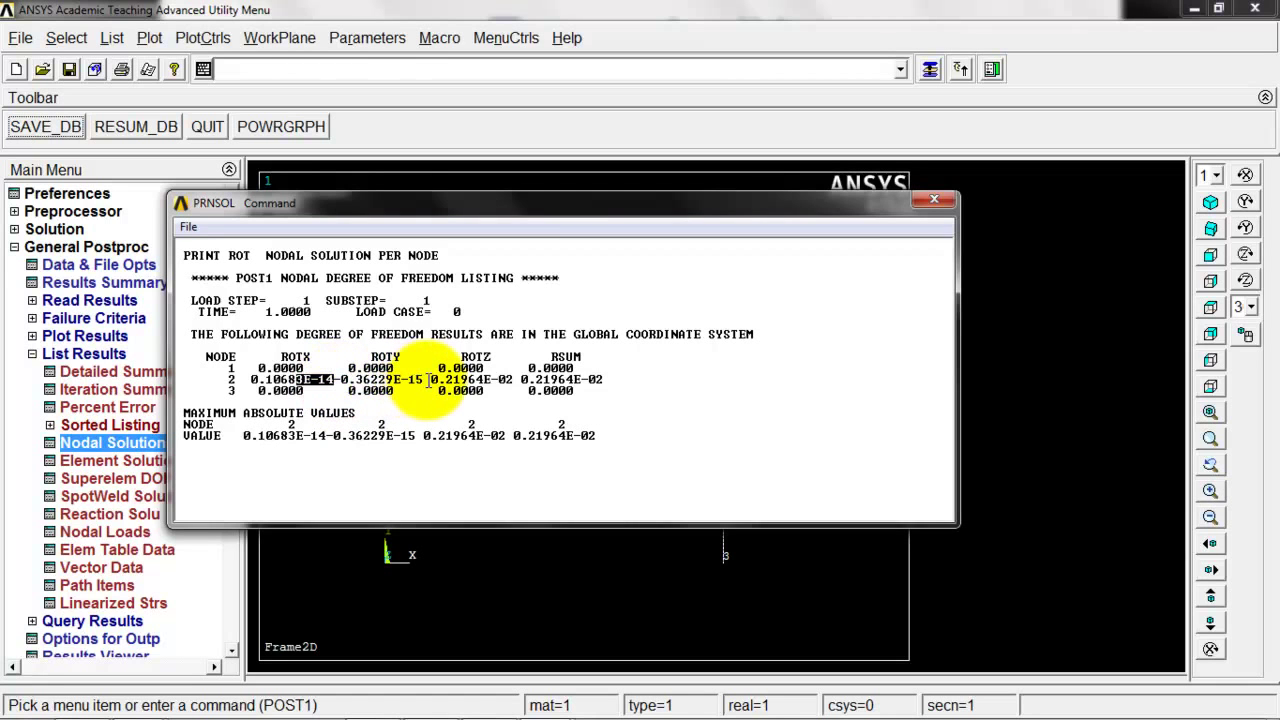
pyautogui.moveTo(432, 379); pyautogui.dragTo(513, 380)
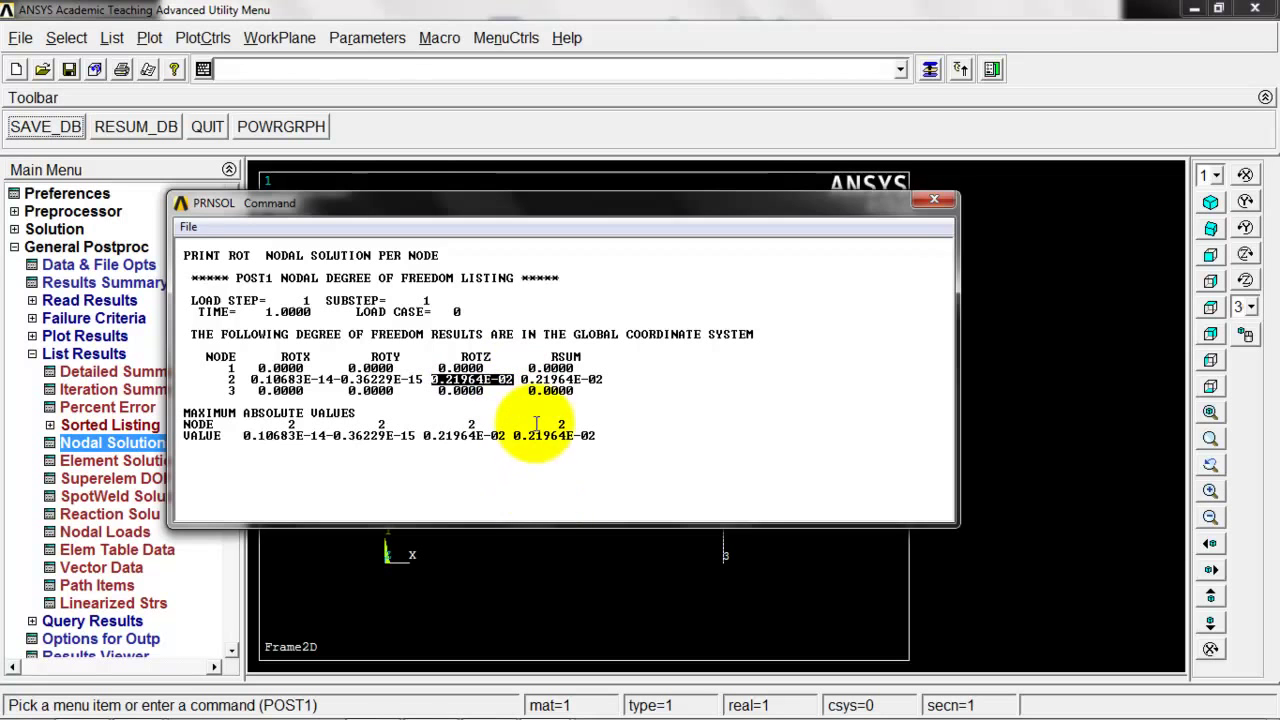
# List all reaction forces and moments at nodes 1 and 3 (total FY 8000.4), then close the listing
pyautogui.click(936, 204)
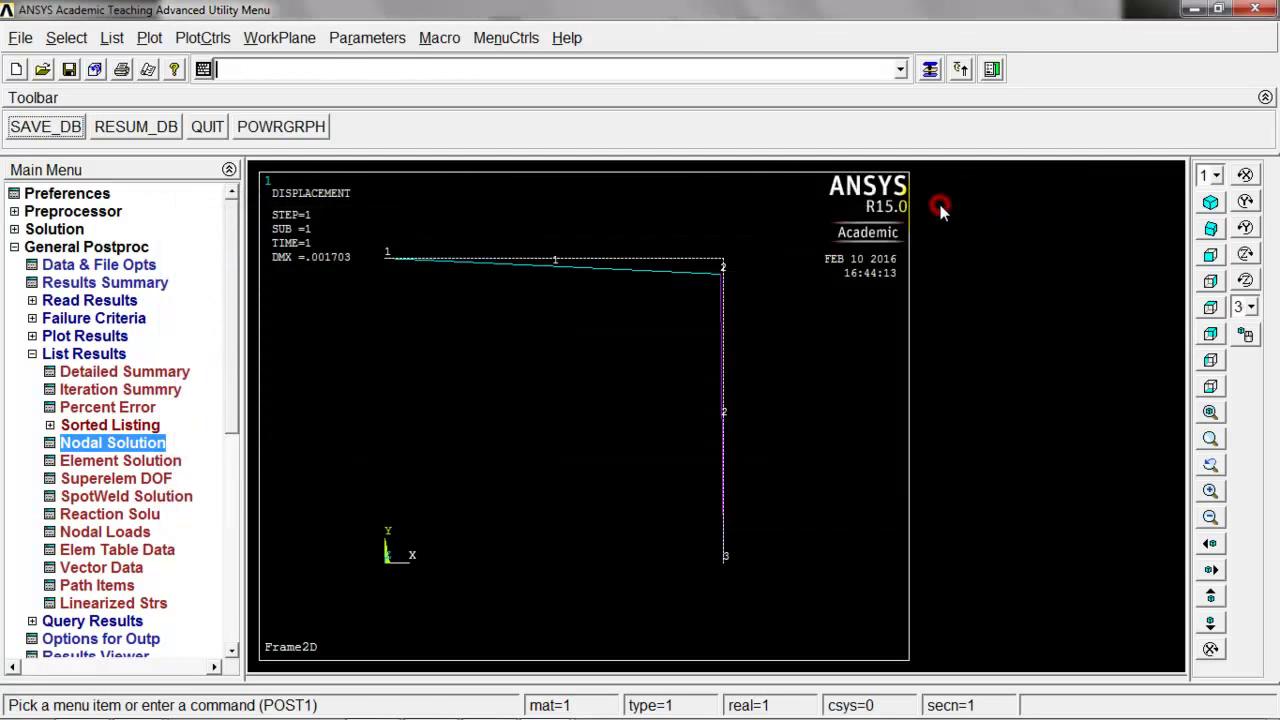
pyautogui.click(110, 514)
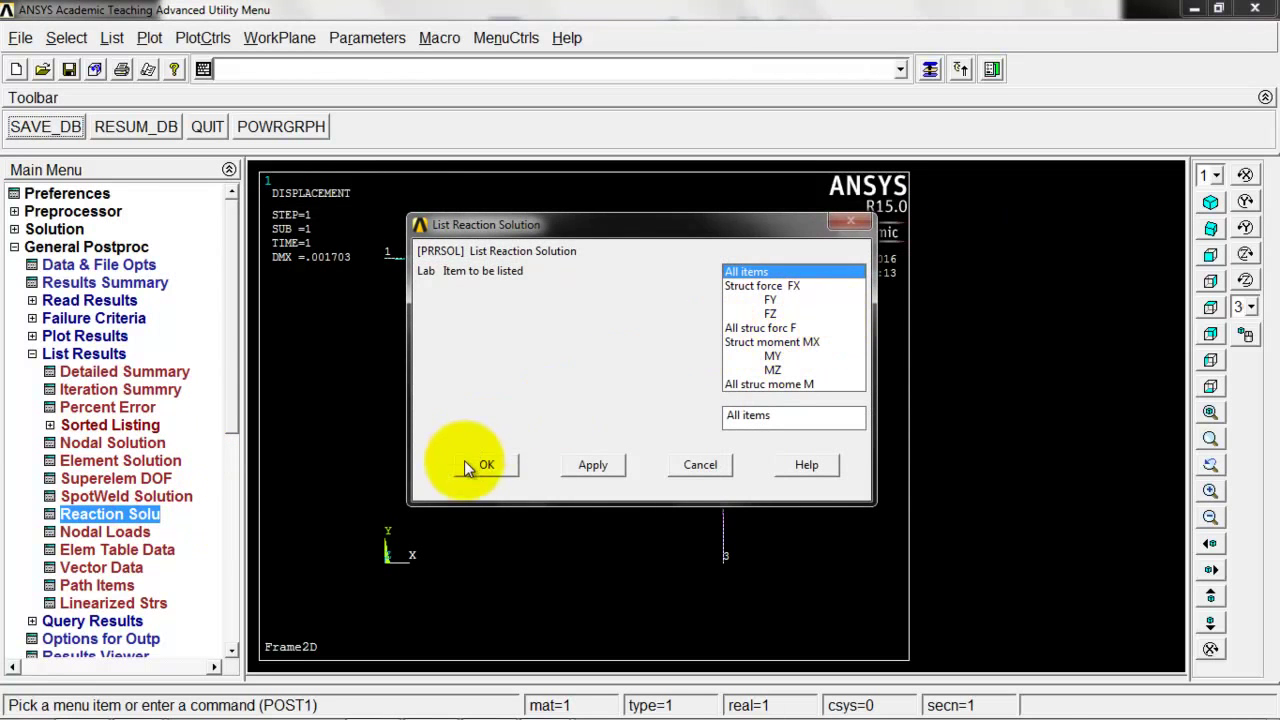
pyautogui.click(480, 465)
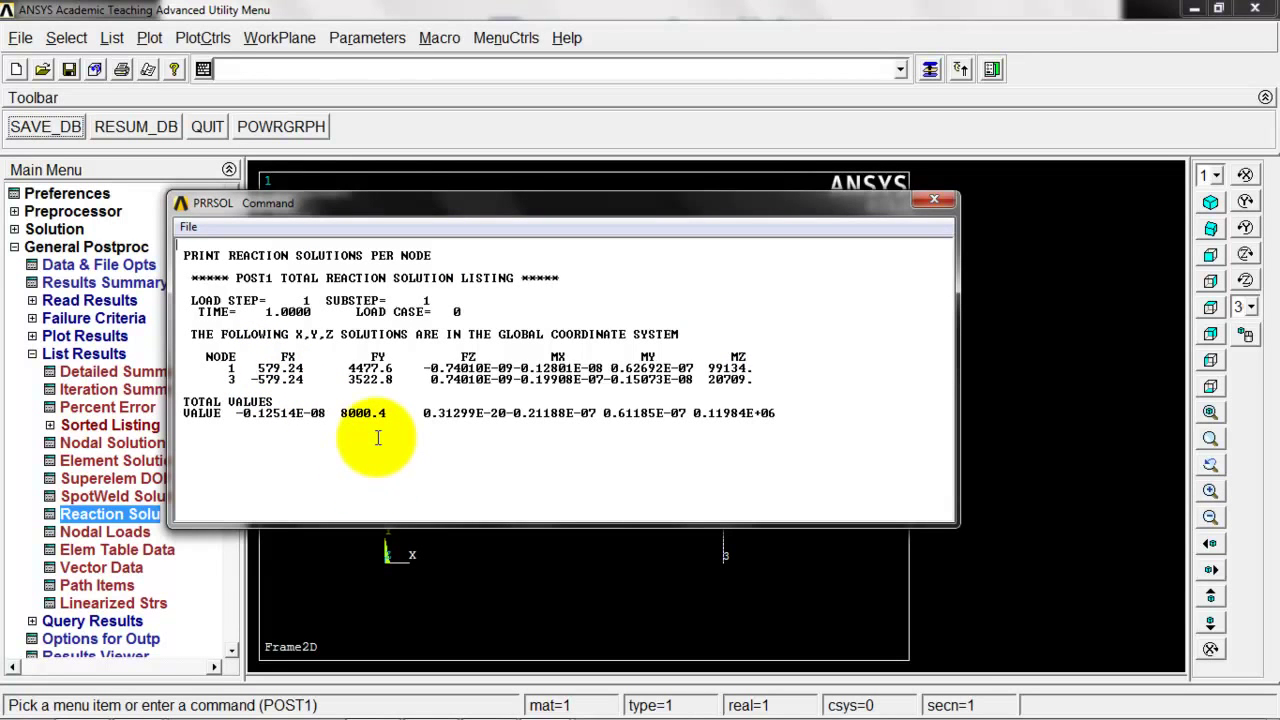
pyautogui.click(931, 204)
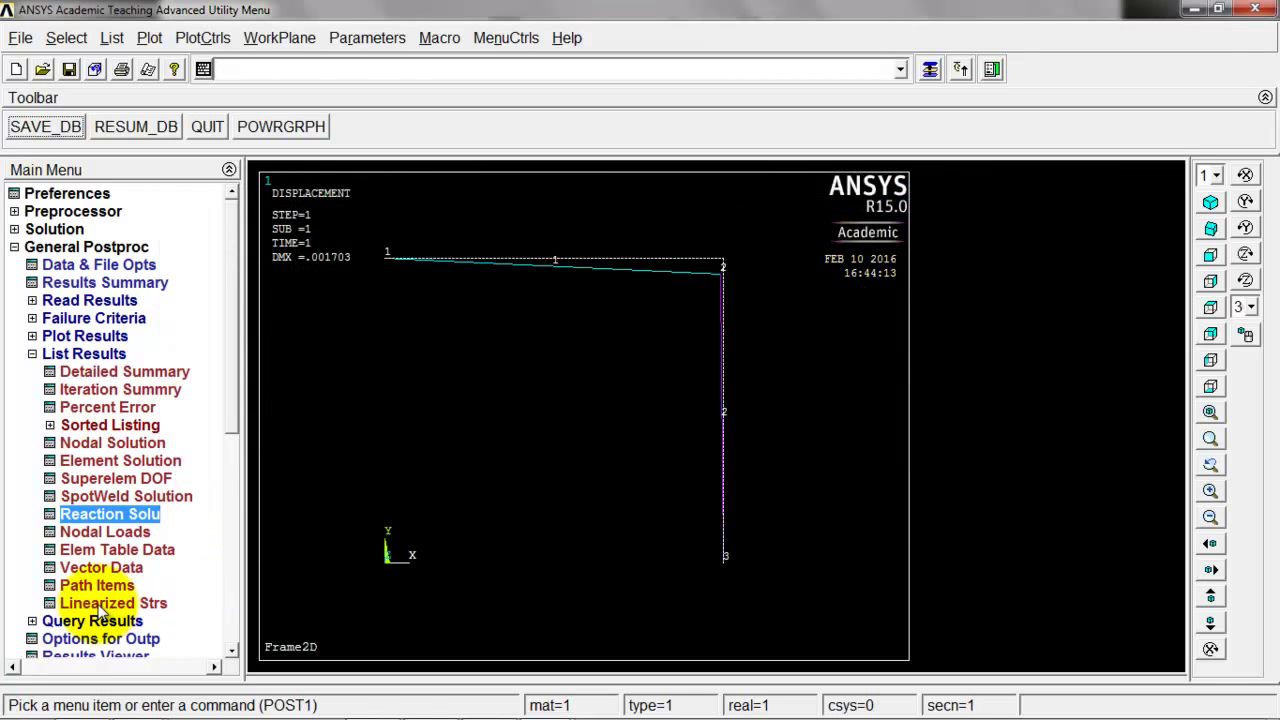
# Add element table item SyBT from sequence number SMISC 32 for top bending stress
pyautogui.click(32, 354)
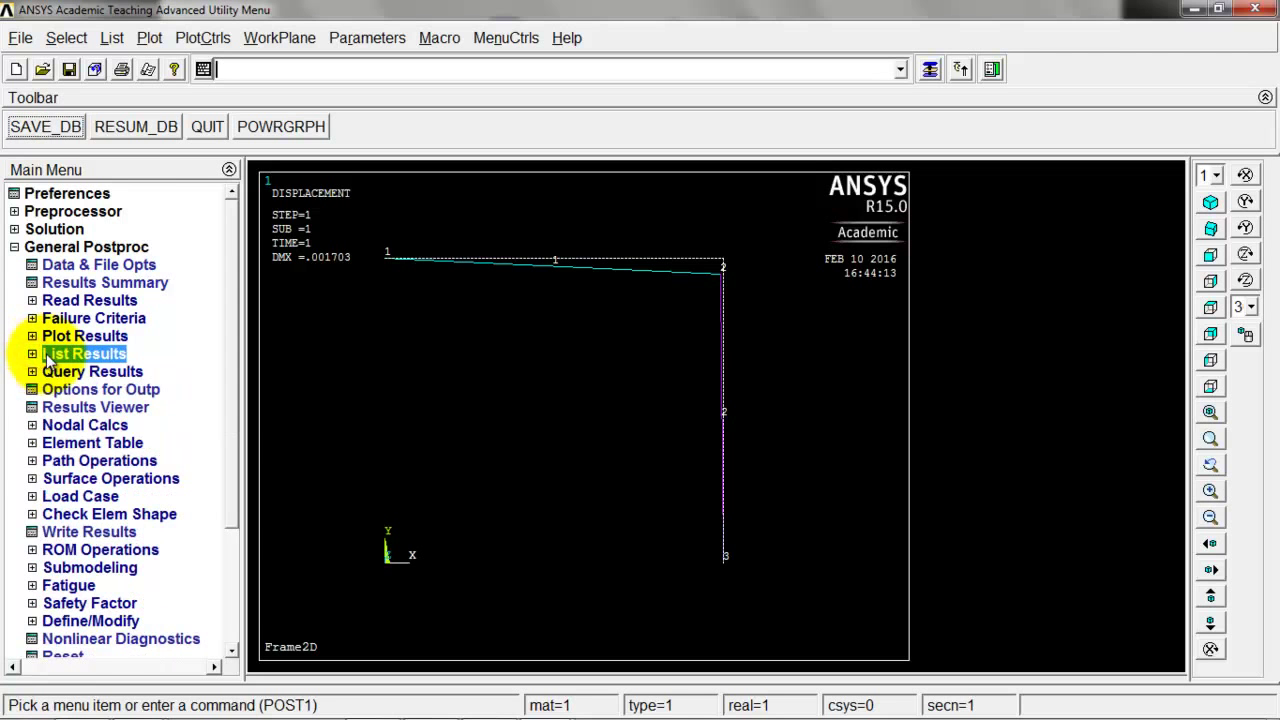
pyautogui.click(90, 446)
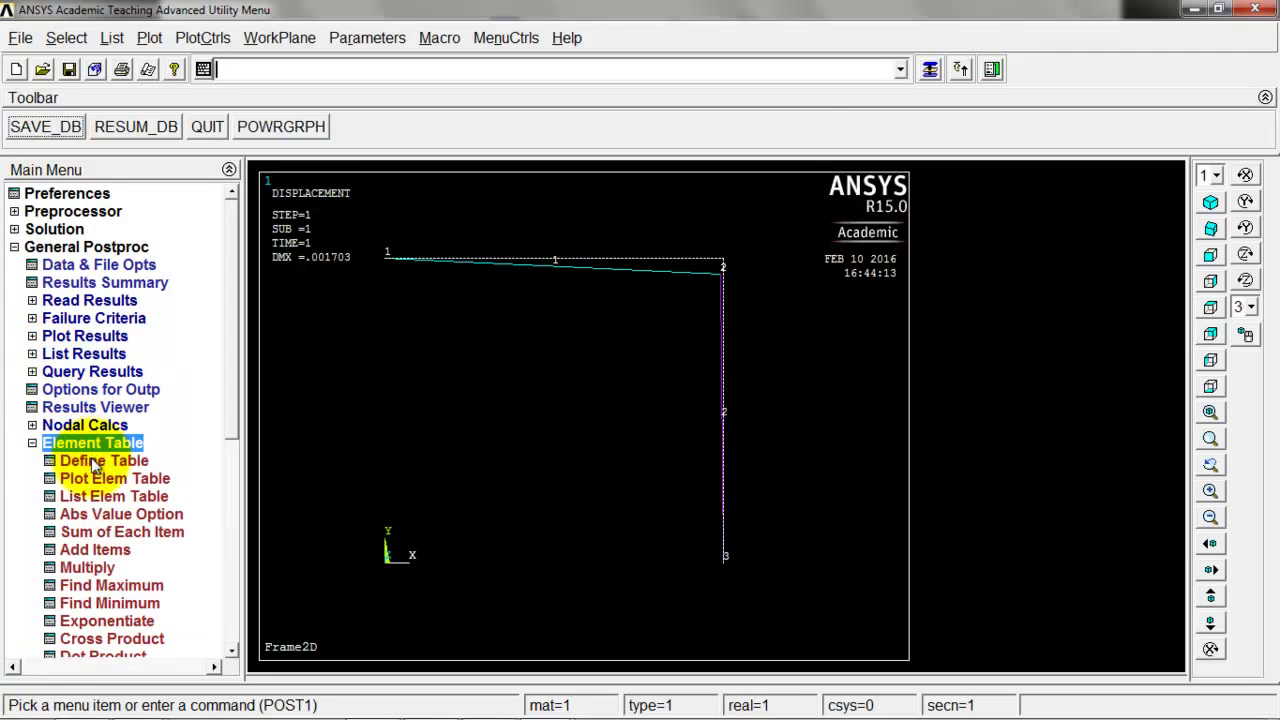
pyautogui.click(92, 459)
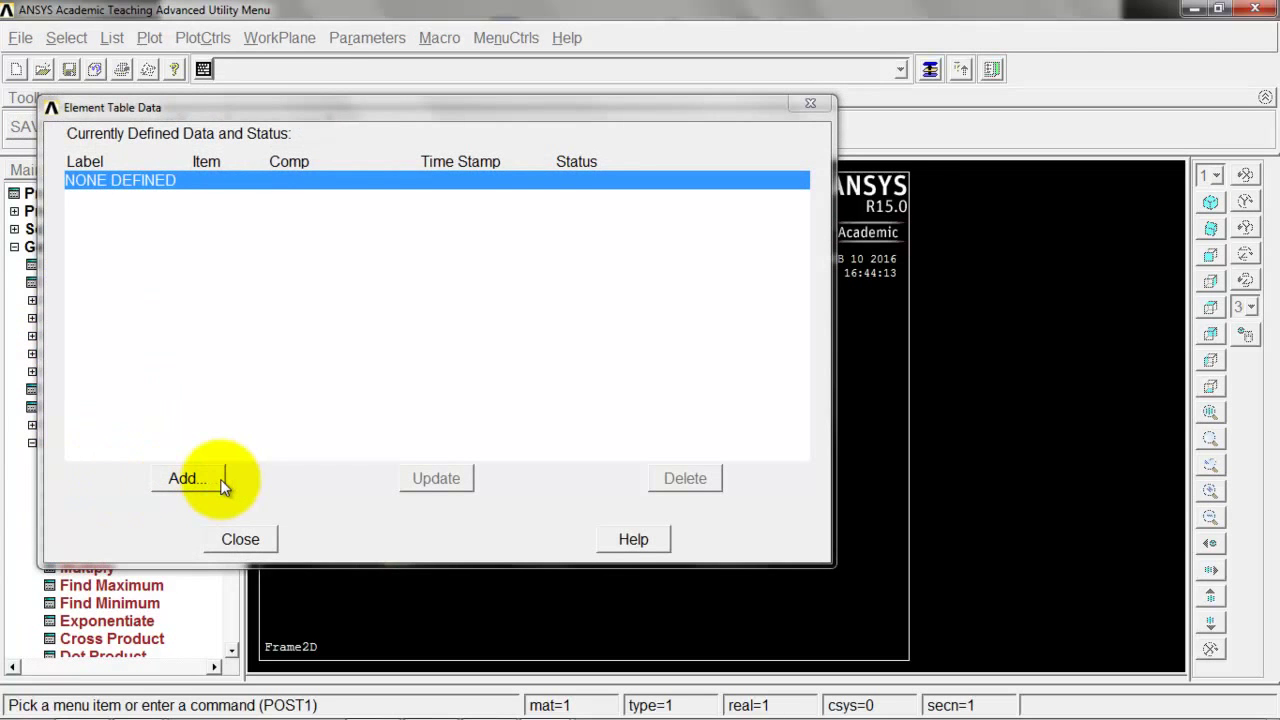
pyautogui.click(186, 478)
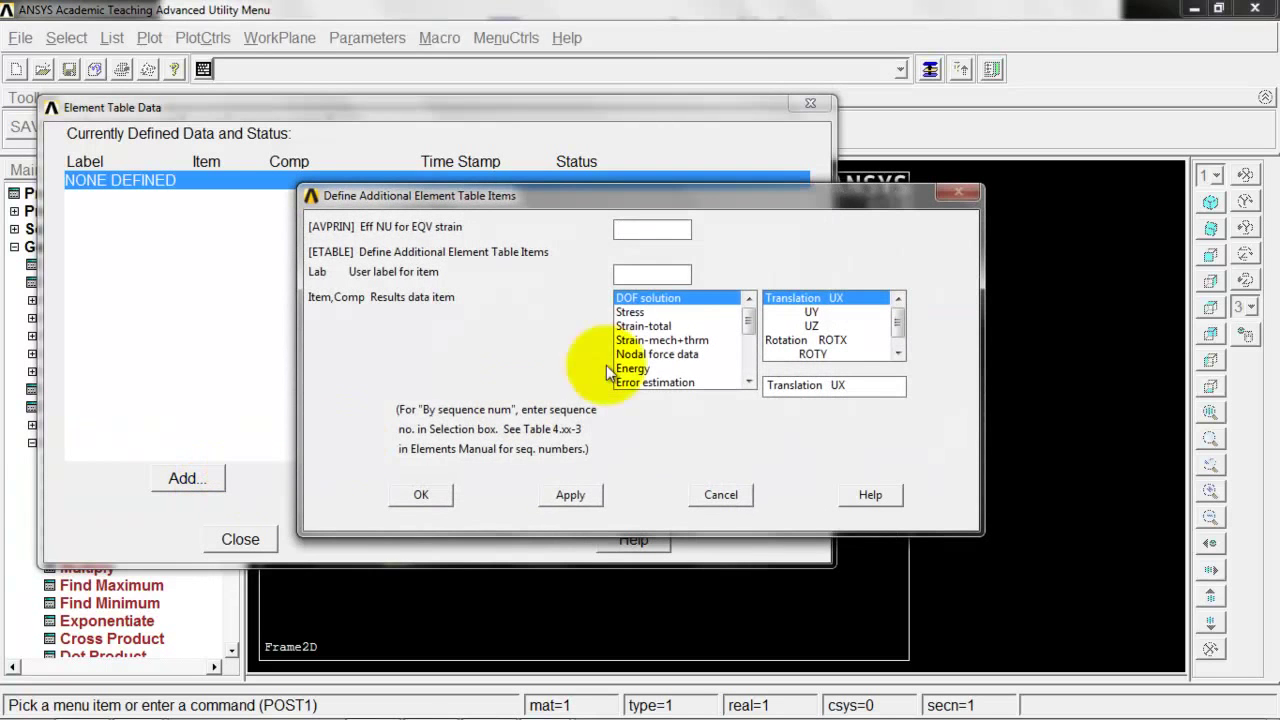
pyautogui.click(650, 274)
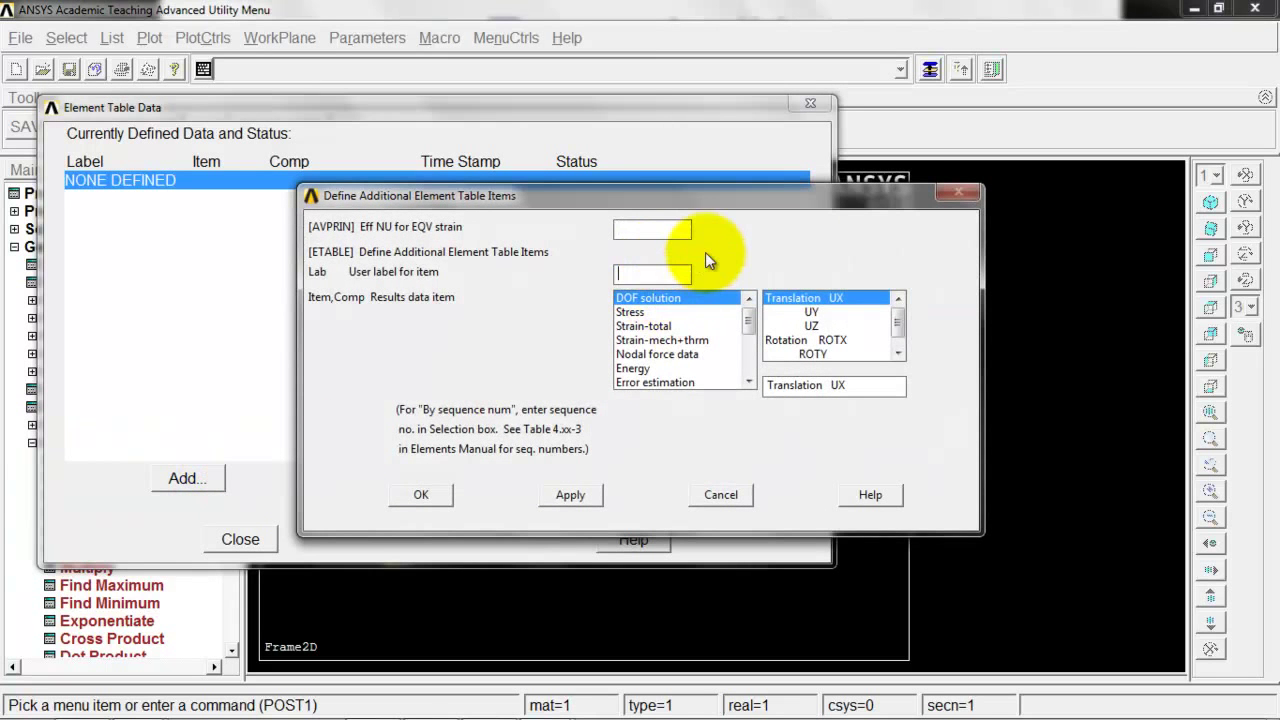
pyautogui.write('S')
pyautogui.write('yBT')
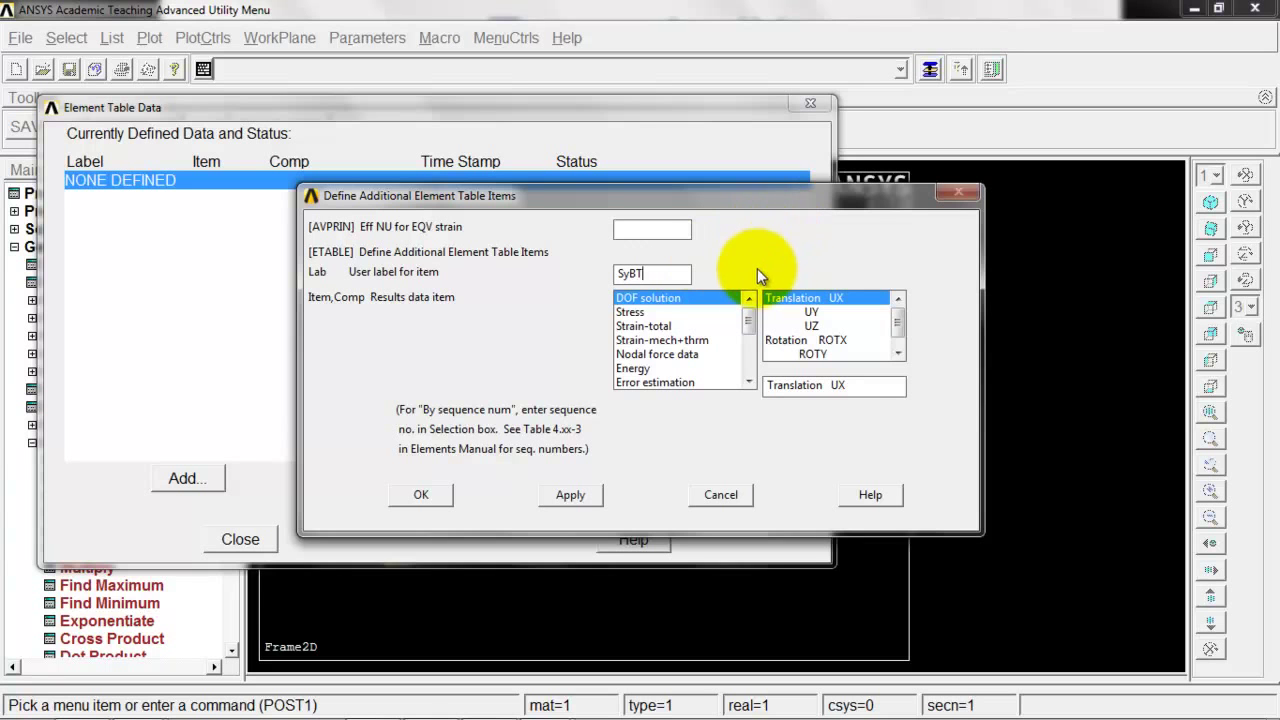
pyautogui.moveTo(750, 326); pyautogui.dragTo(752, 394)
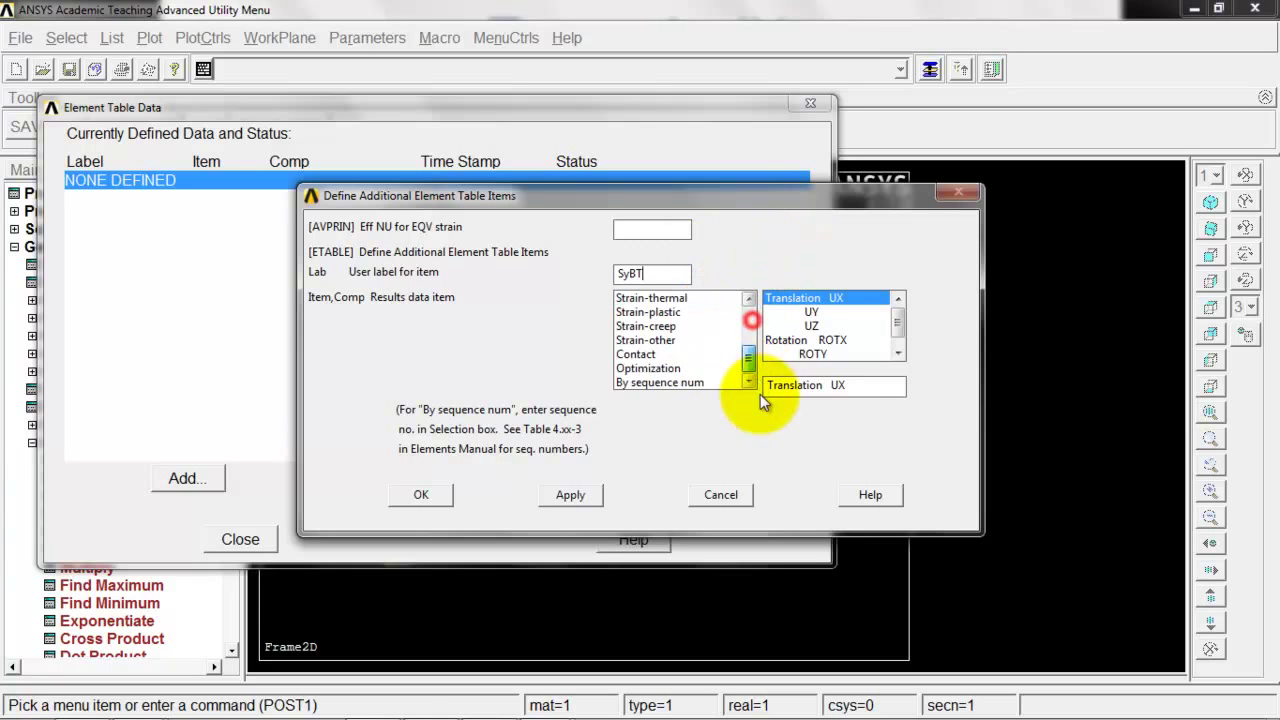
pyautogui.click(696, 381)
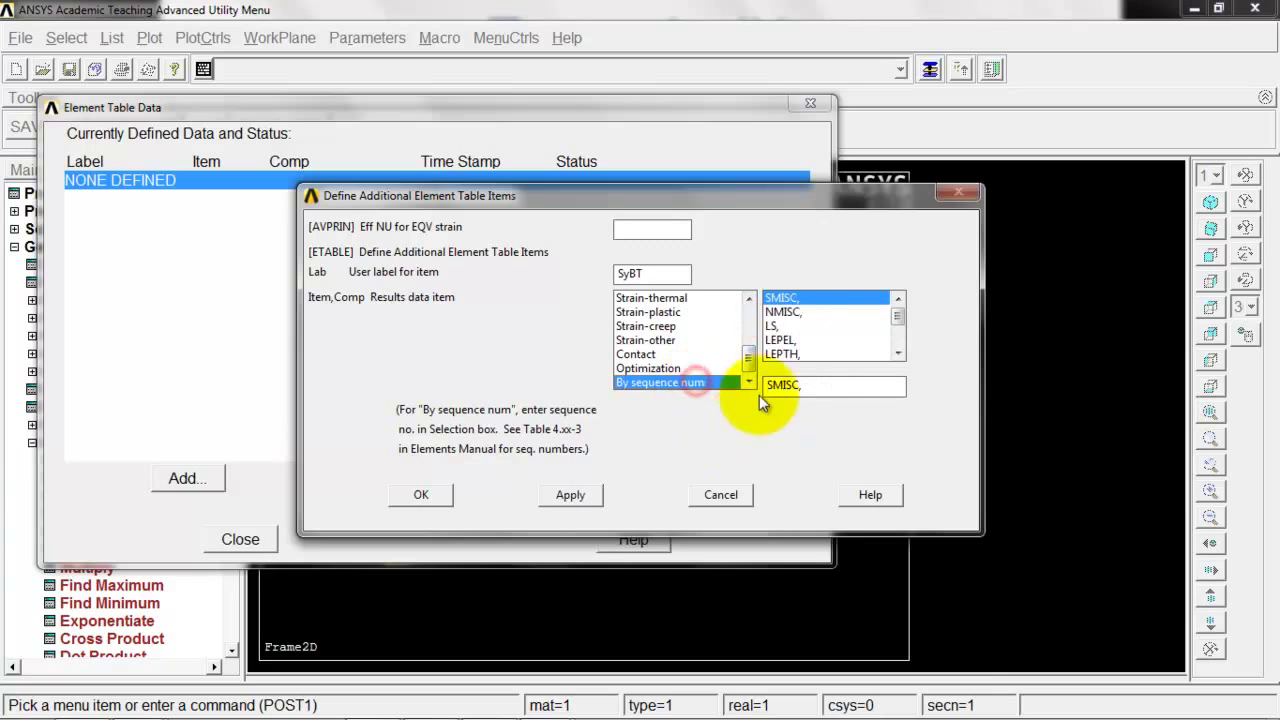
pyautogui.click(824, 389)
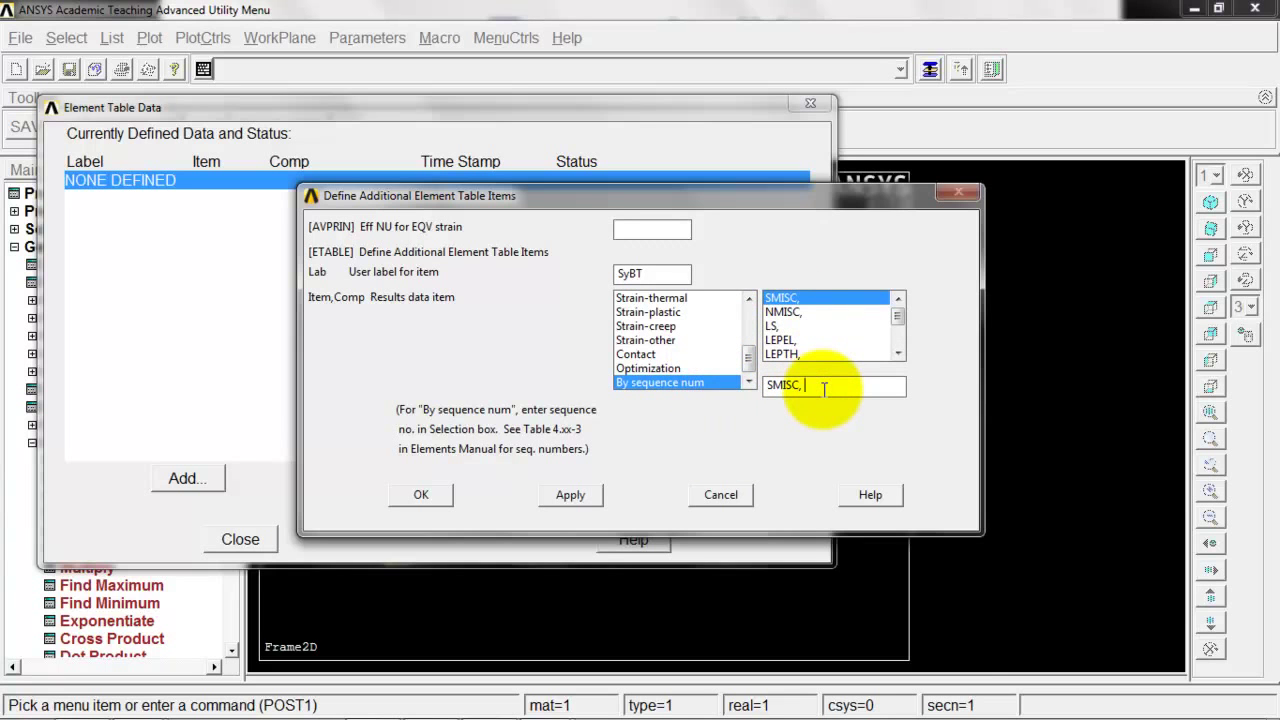
pyautogui.write('32,37')
pyautogui.click(571, 494)
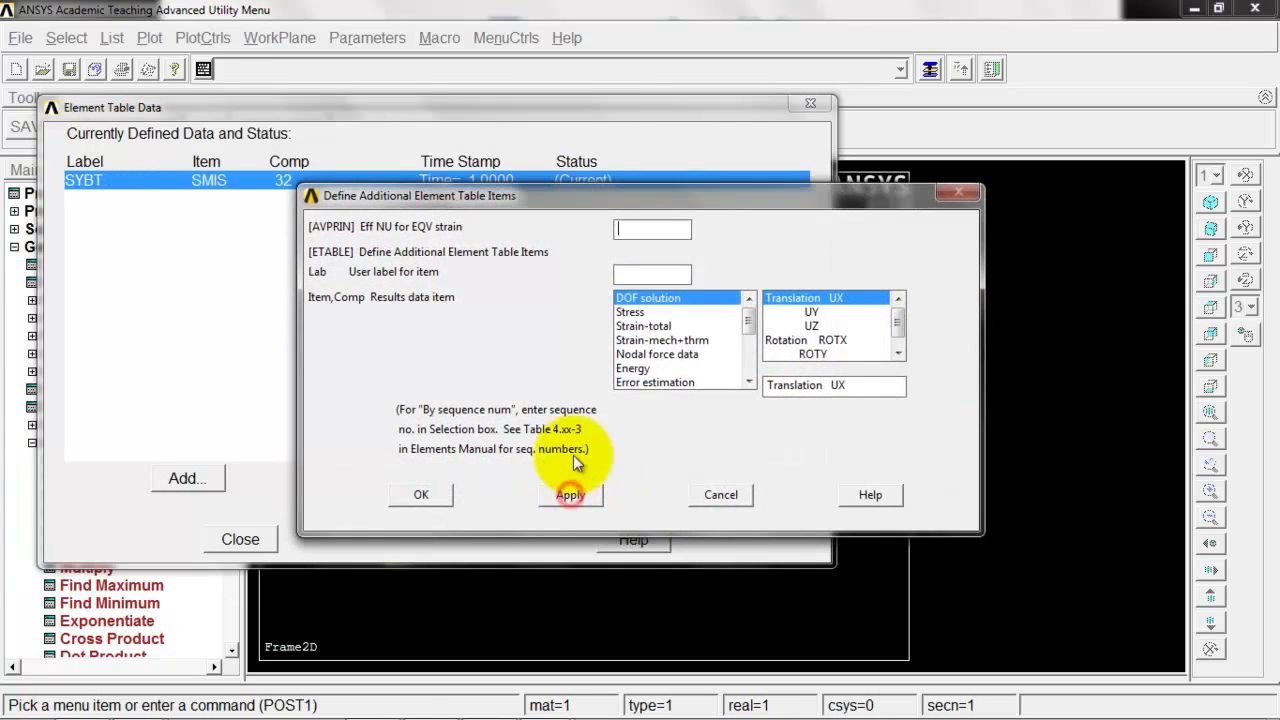
# Add element table item SyBB from sequence number SMISC 33 for bottom bending stress
pyautogui.click(658, 276)
pyautogui.write('Sy')
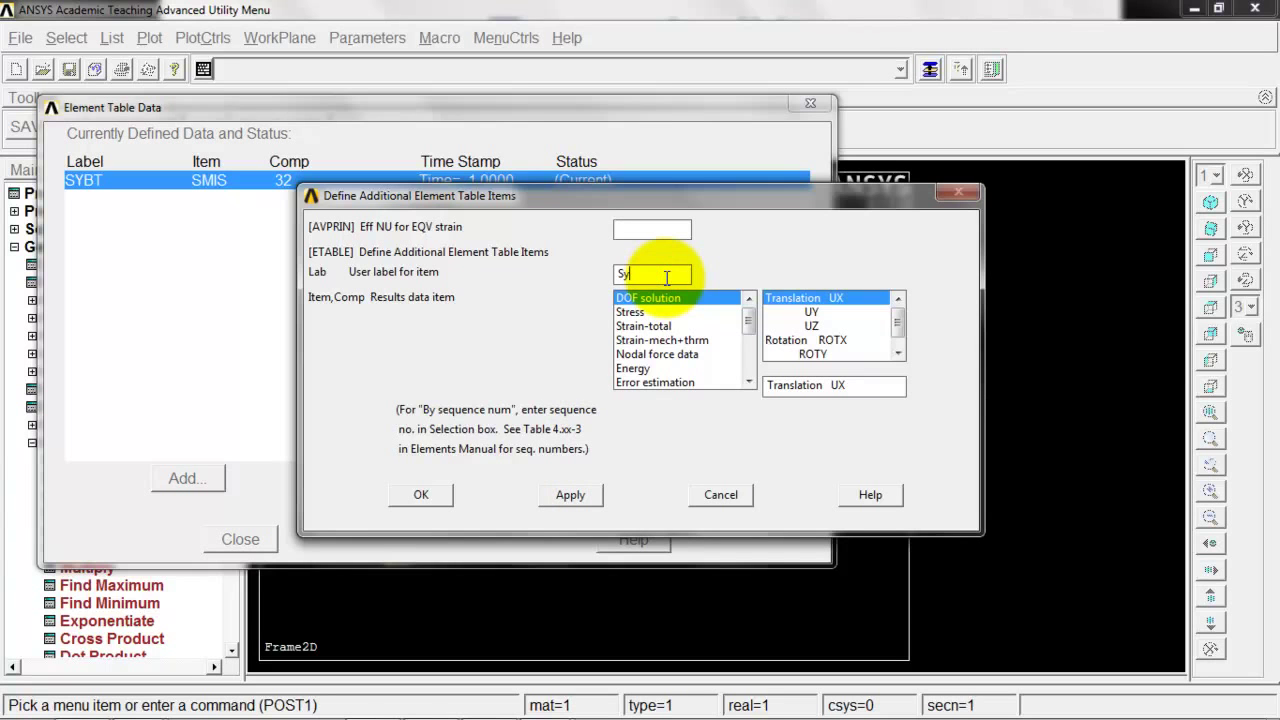
pyautogui.write('BB')
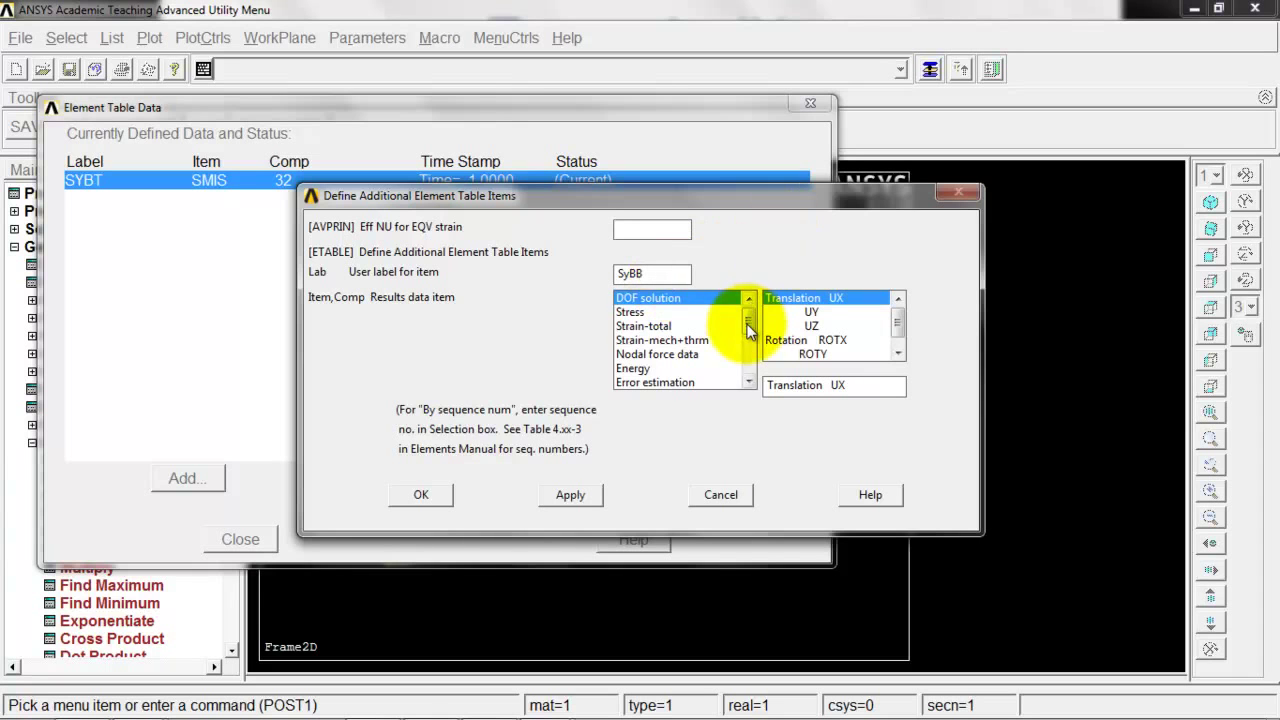
pyautogui.moveTo(748, 318); pyautogui.dragTo(748, 372)
pyautogui.click(720, 380)
pyautogui.click(824, 386)
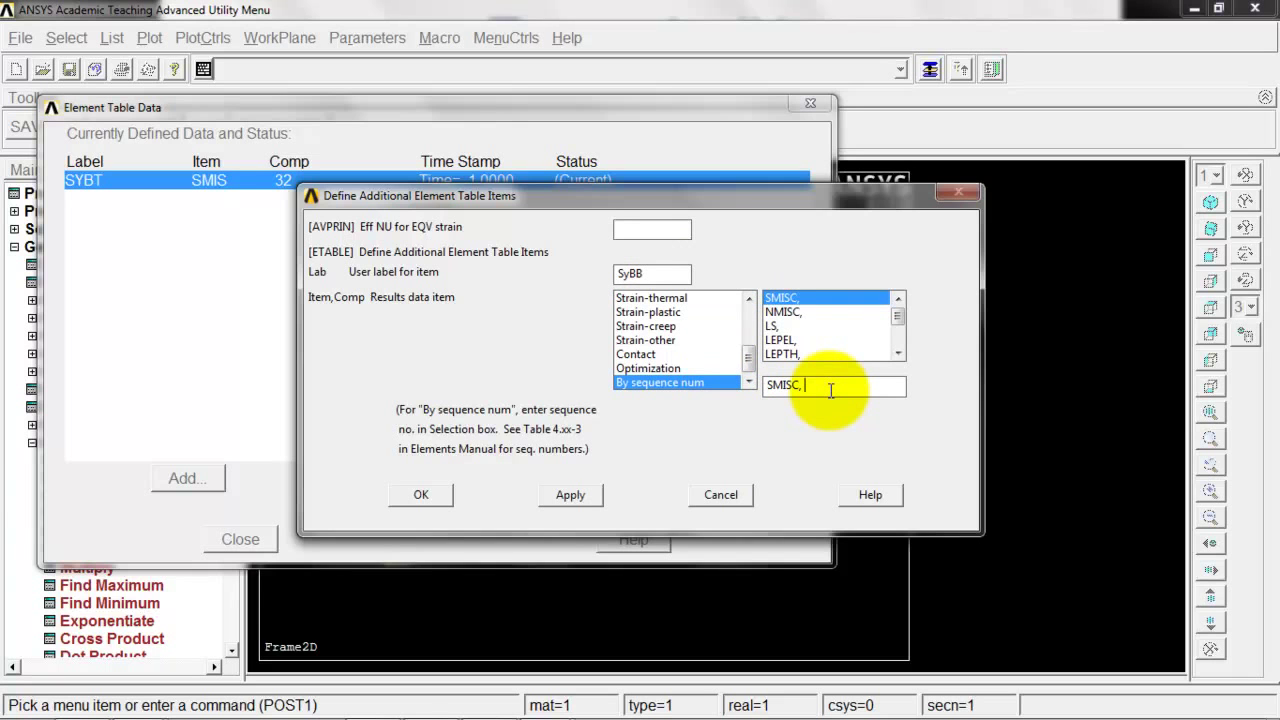
pyautogui.write('33,38')
pyautogui.click(421, 494)
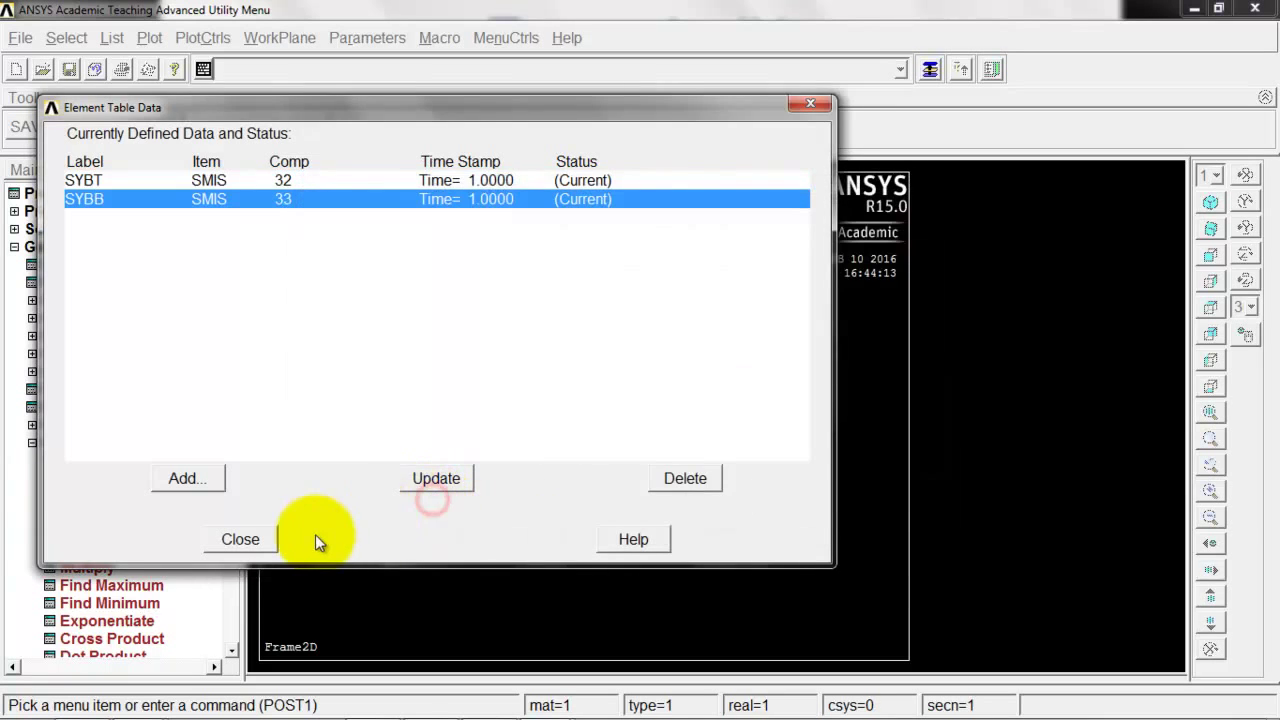
# Add element table item AxialSts from sequence number SMISC 31 for axial stress
pyautogui.click(212, 478)
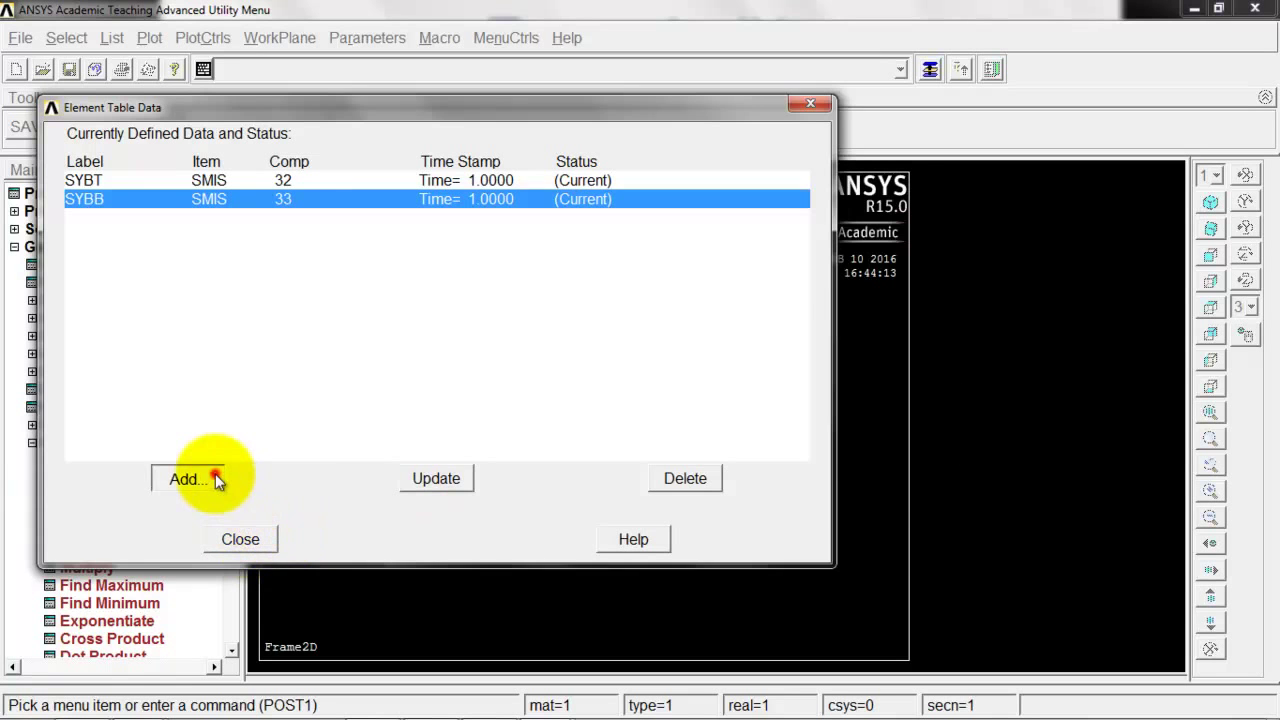
pyautogui.click(678, 271)
pyautogui.write('Axial')
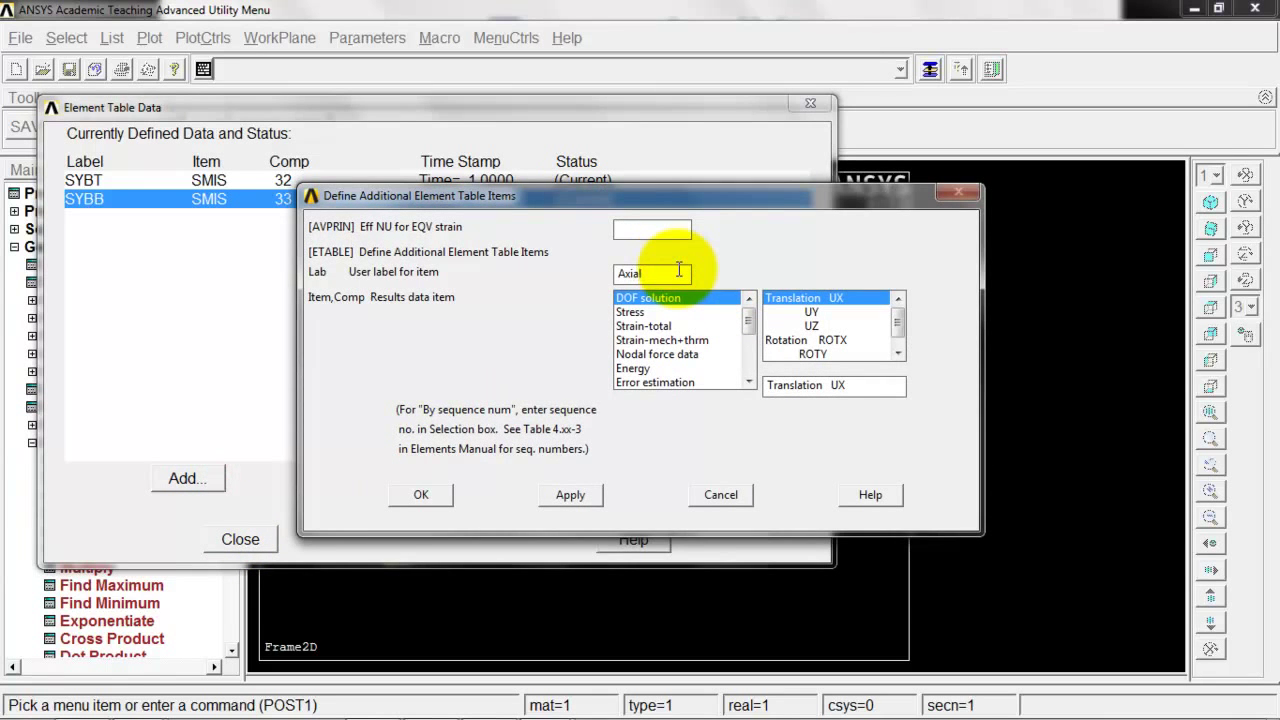
pyautogui.write('Sts')
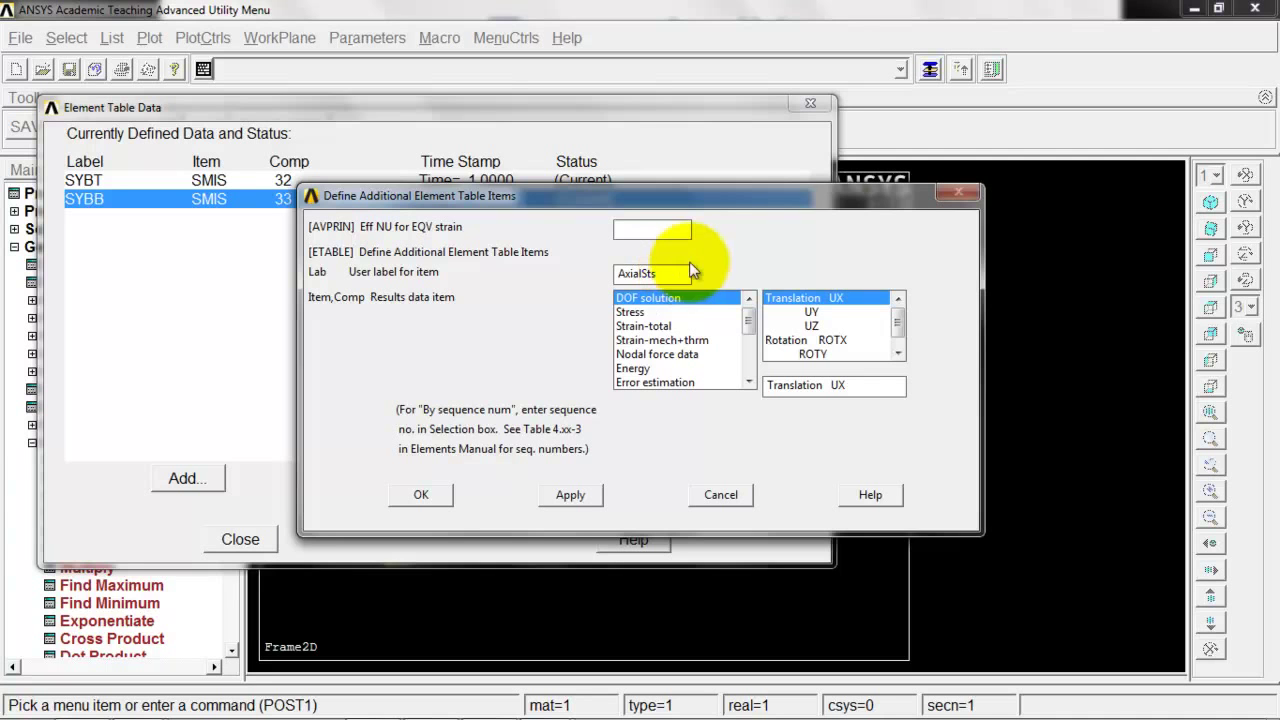
pyautogui.moveTo(748, 322); pyautogui.dragTo(750, 378)
pyautogui.click(710, 381)
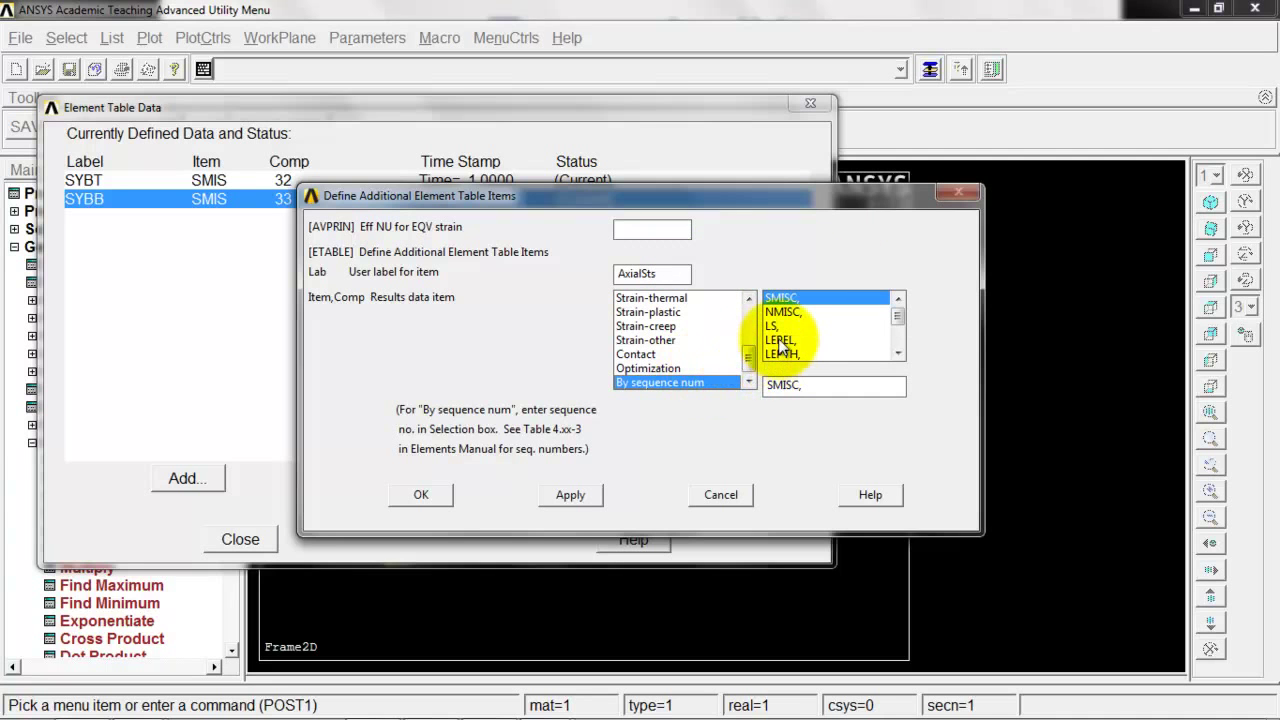
pyautogui.click(822, 382)
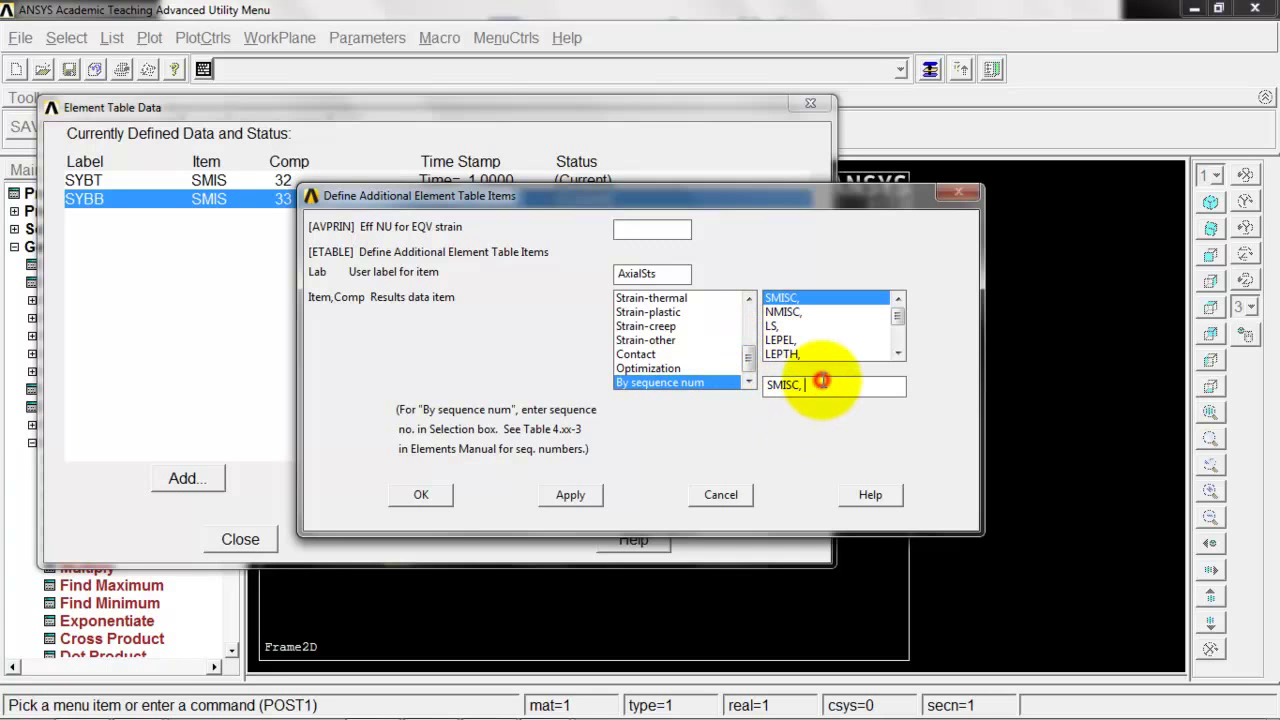
pyautogui.write('31,36')
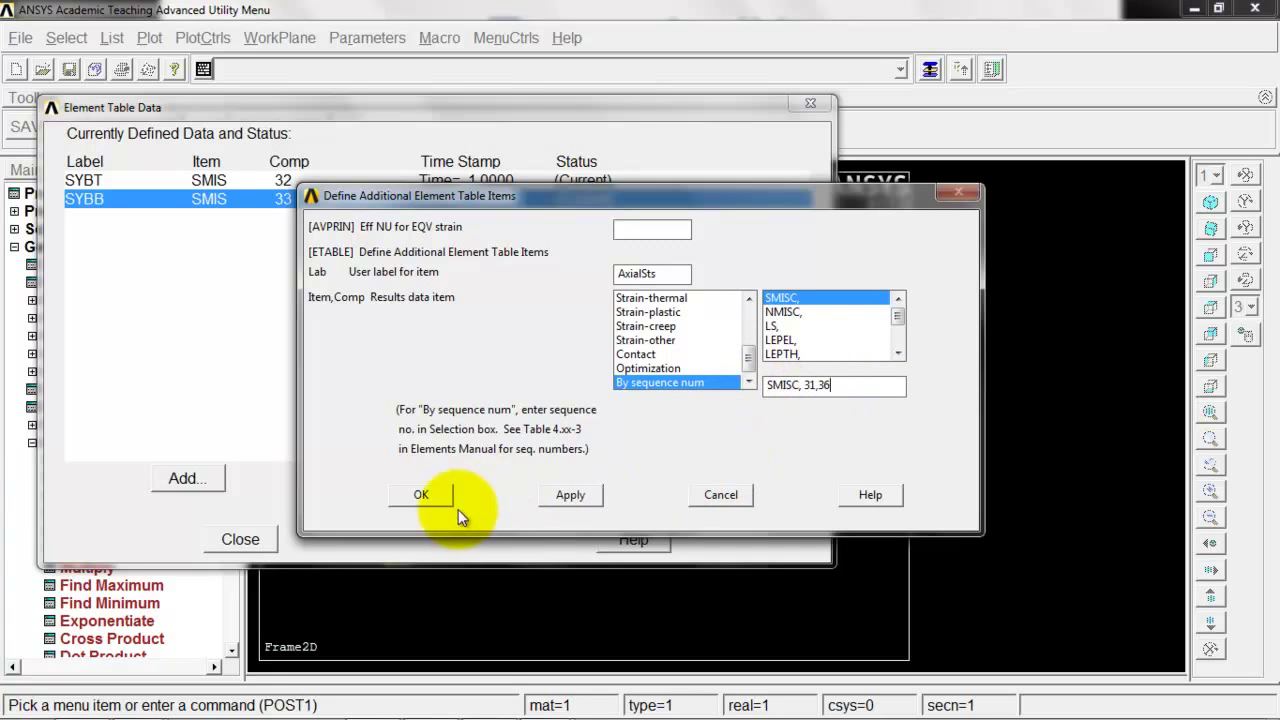
pyautogui.click(420, 500)
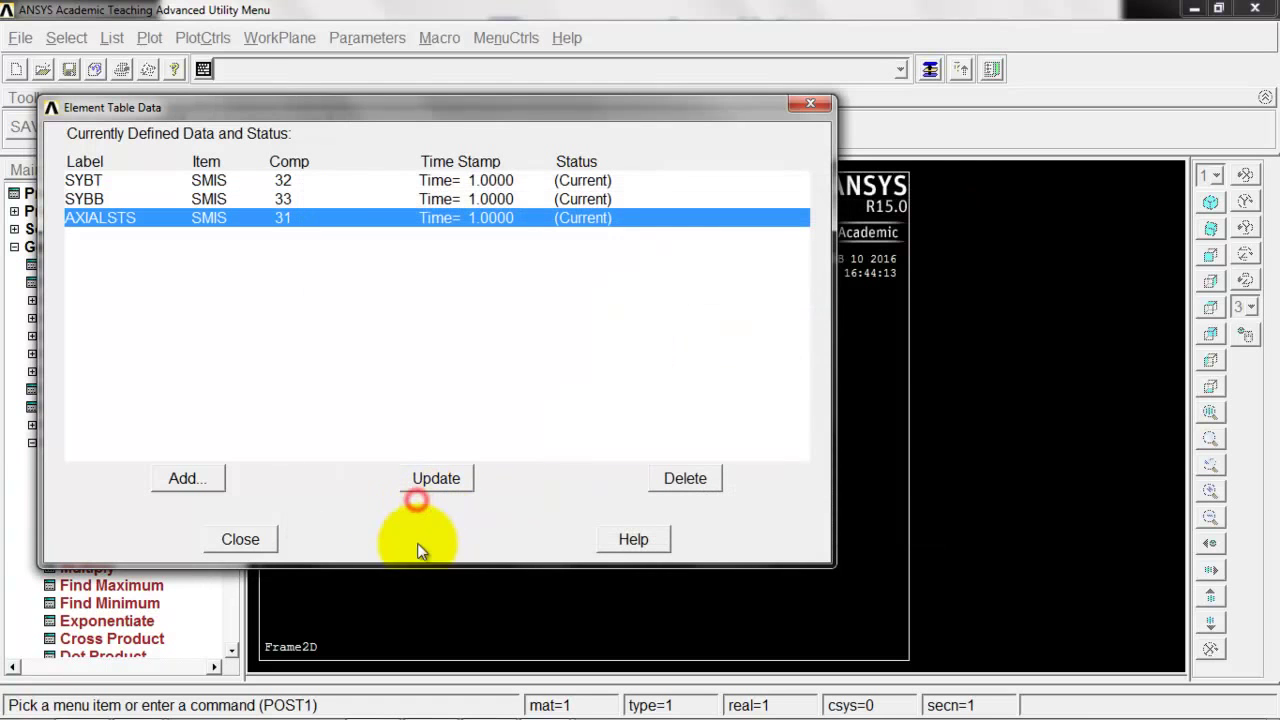
# List SYBT, SYBB and AXIALSTS for both elements (SYBT max 18569; AXIALSTS −76.536, −465.48), then close
pyautogui.click(258, 540)
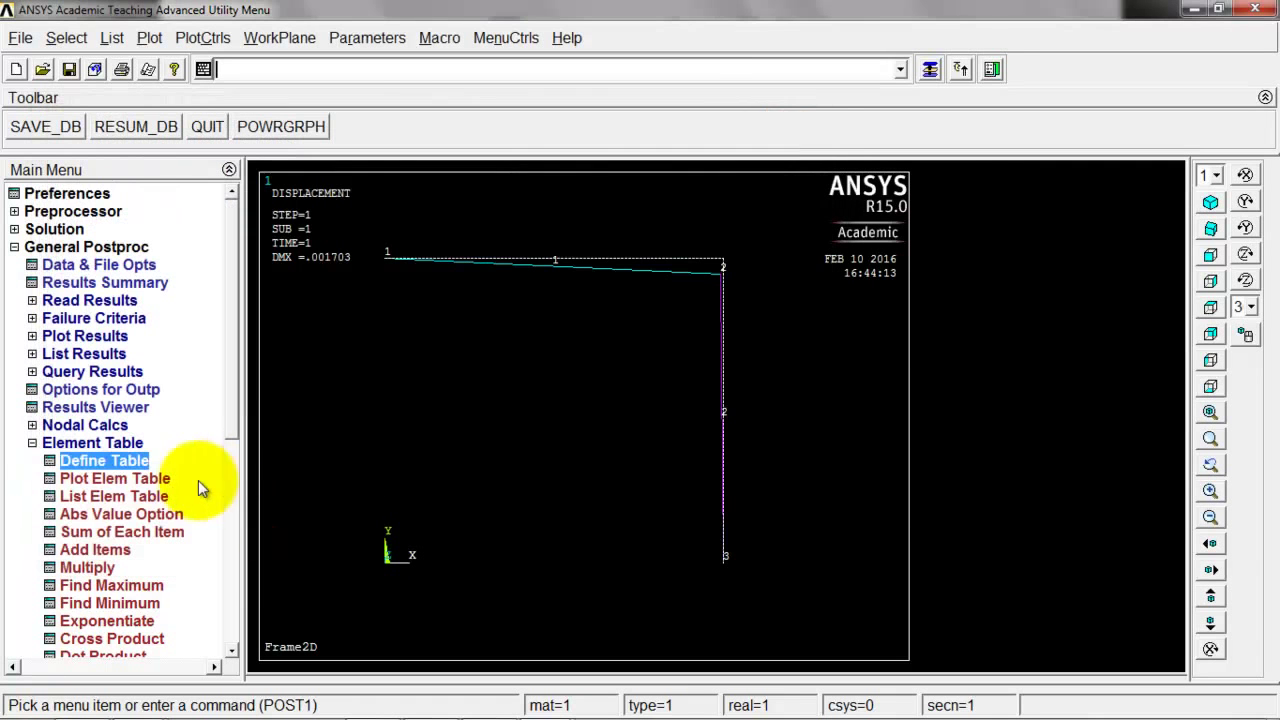
pyautogui.click(125, 494)
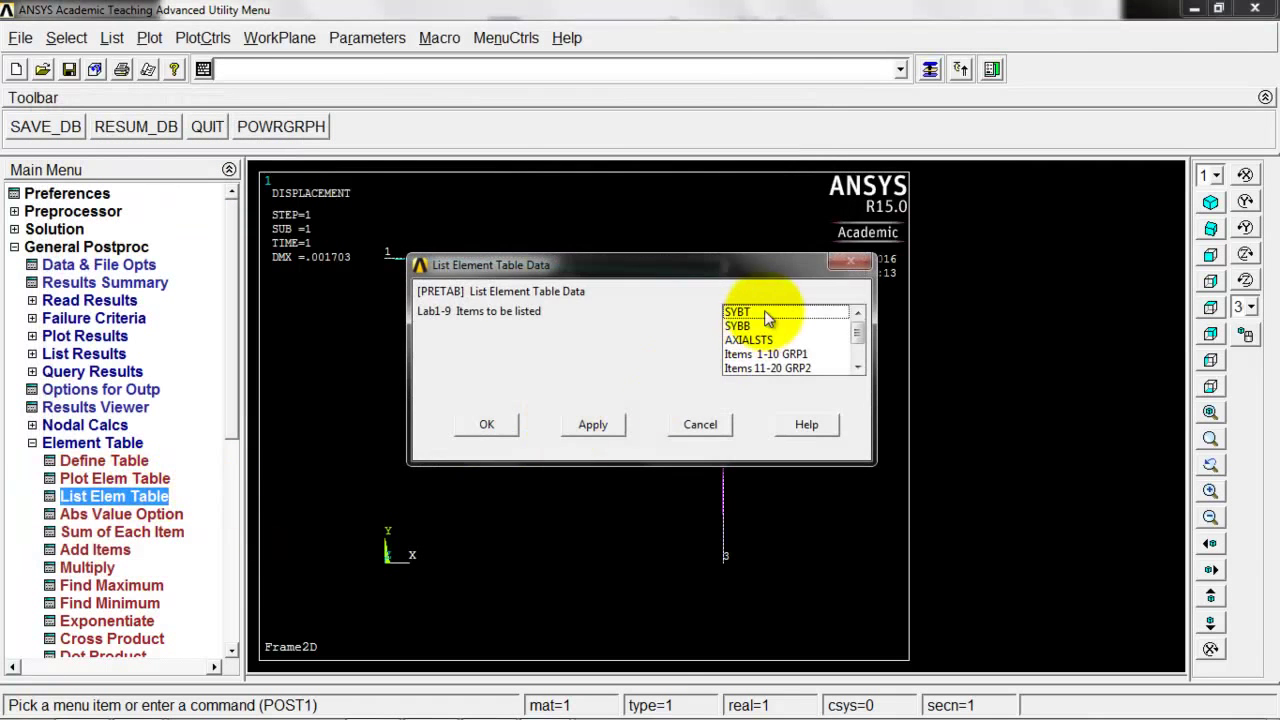
pyautogui.moveTo(740, 312); pyautogui.dragTo(755, 345)
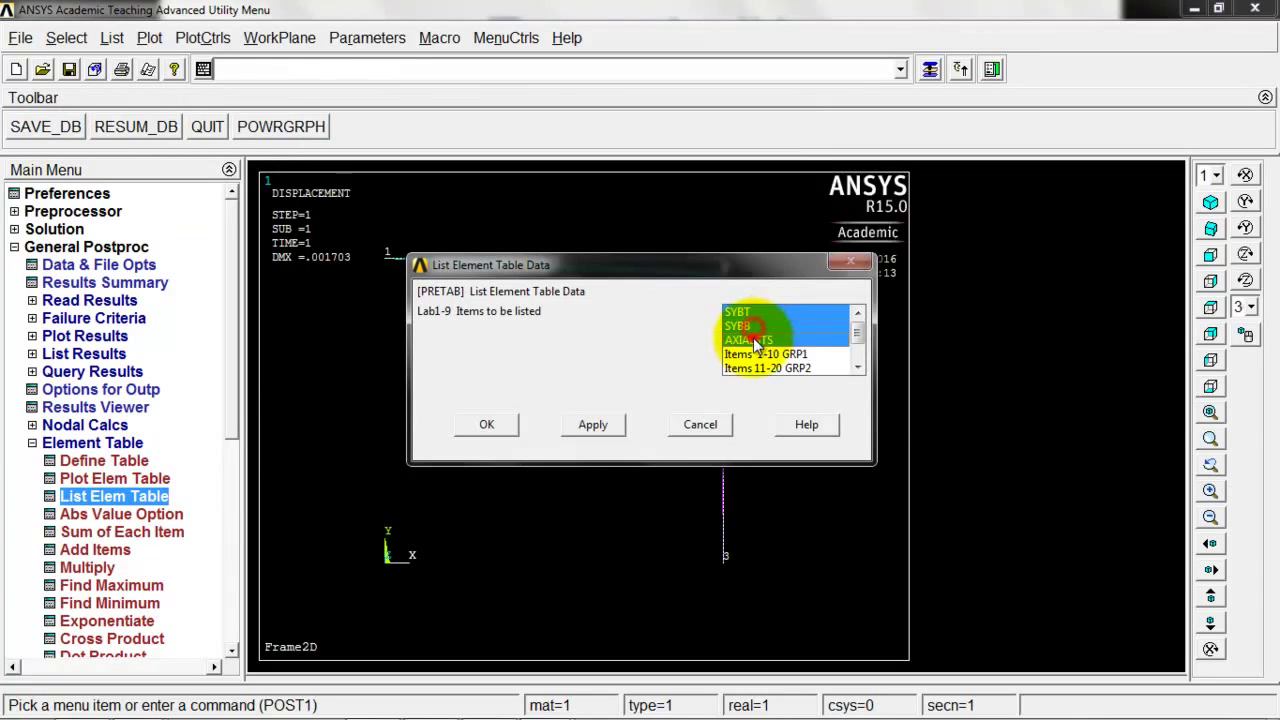
pyautogui.click(487, 424)
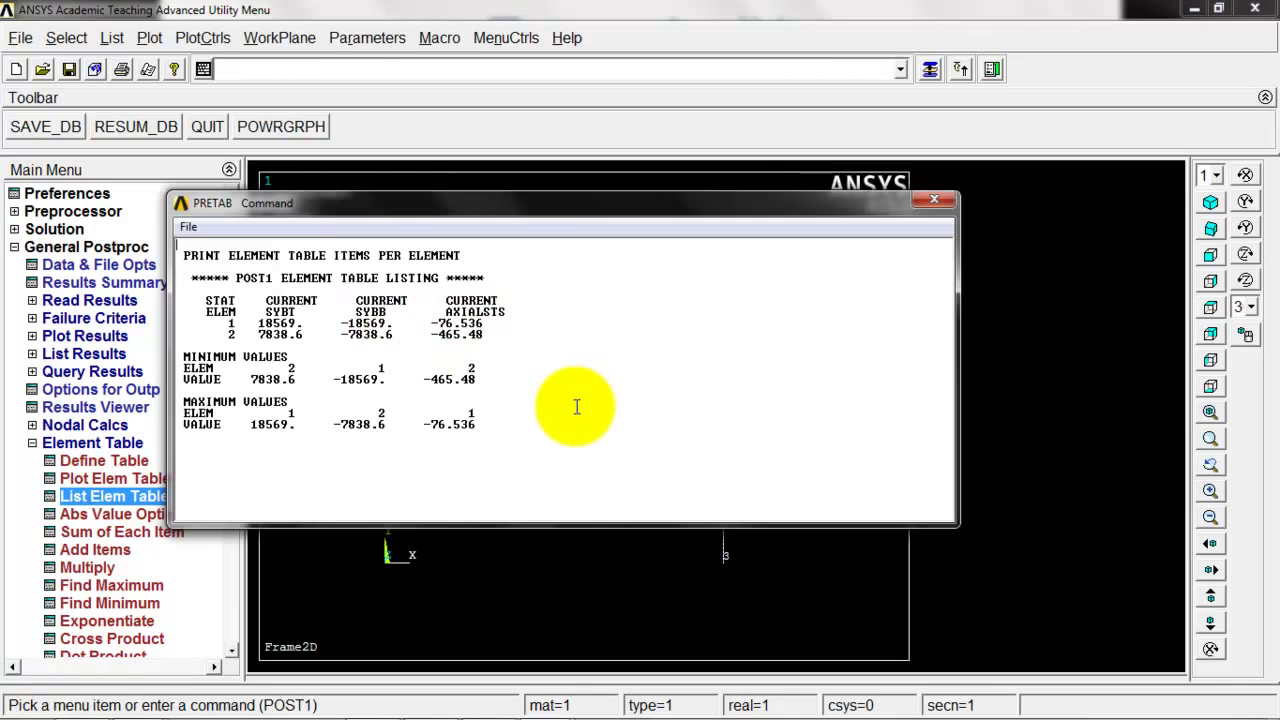
pyautogui.click(940, 203)
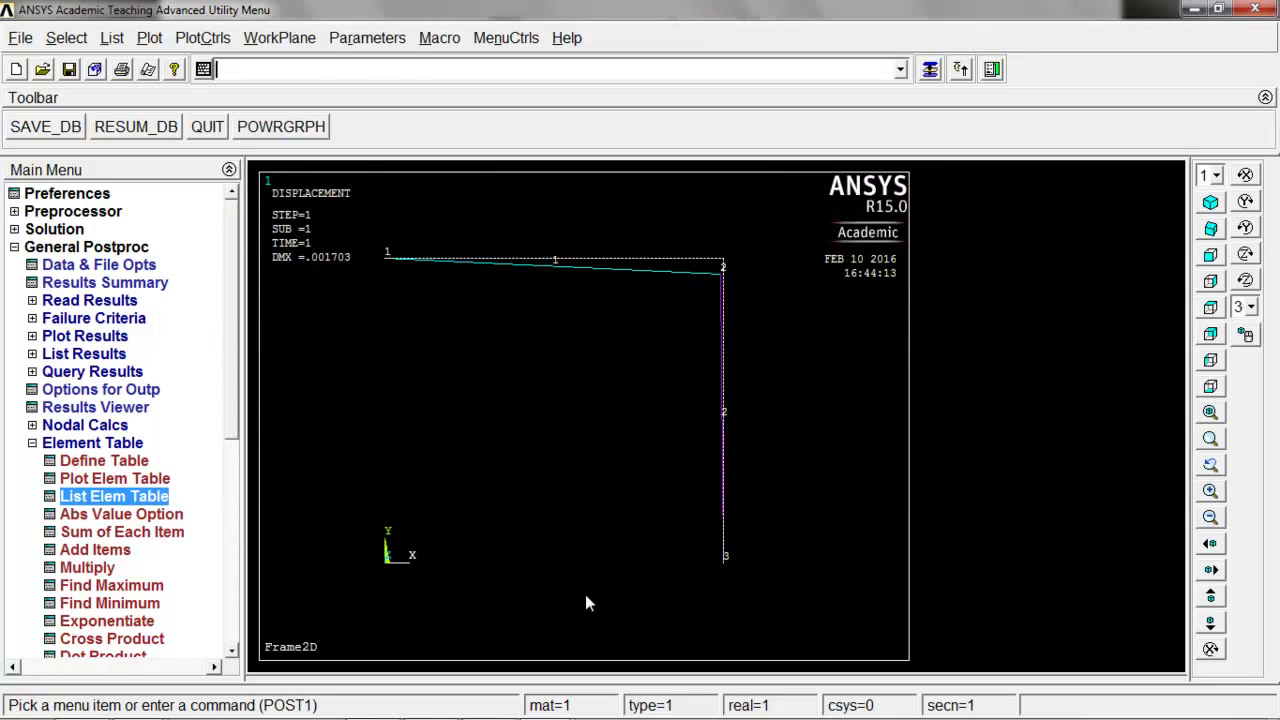